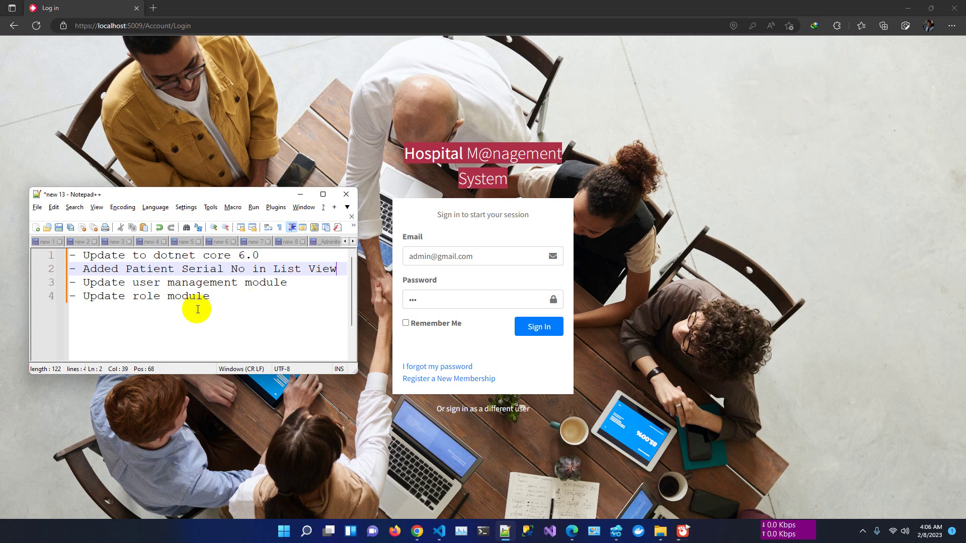
- Minimize the Notepad++ changelog notes to uncover the browser's sign-in page
click(300, 195)
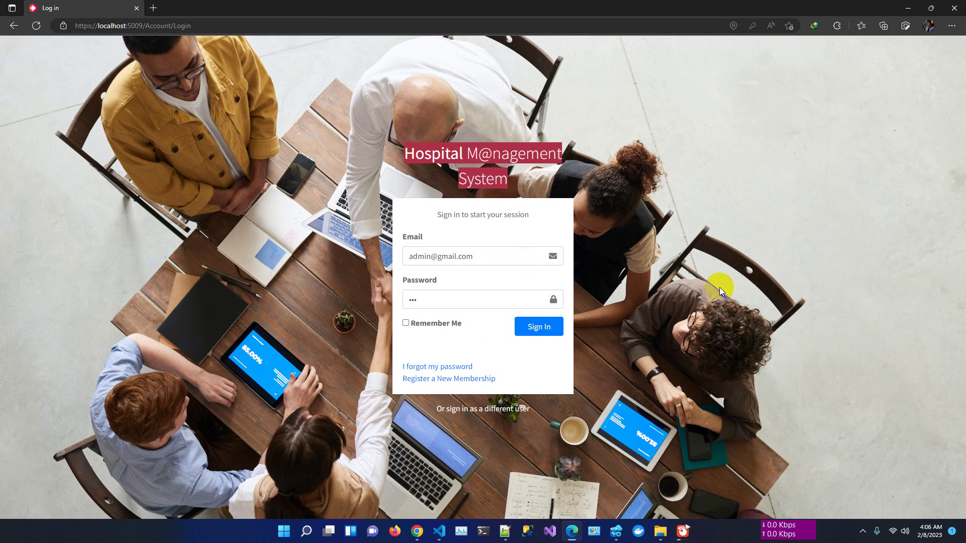
- Sign in to the Hospital Management System as Super Admin
click(593, 349)
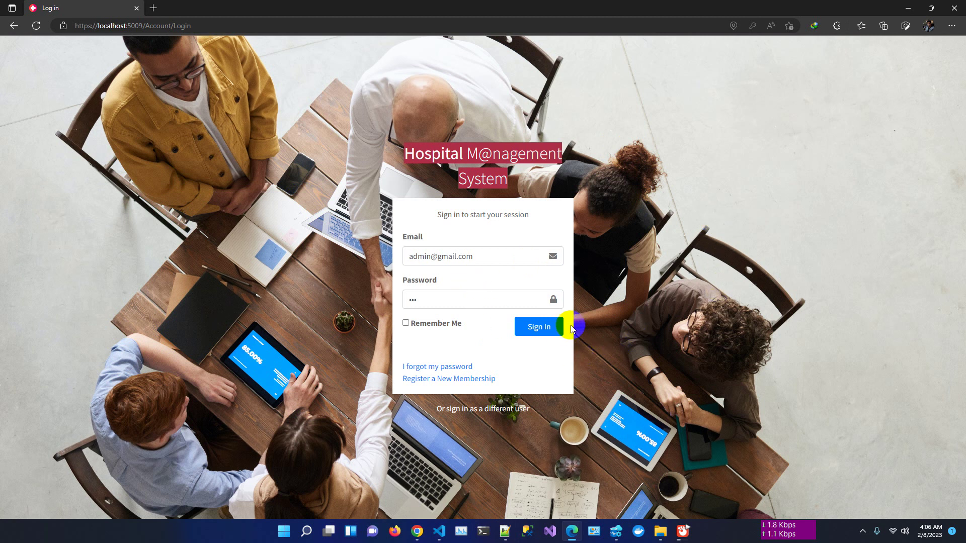
click(553, 329)
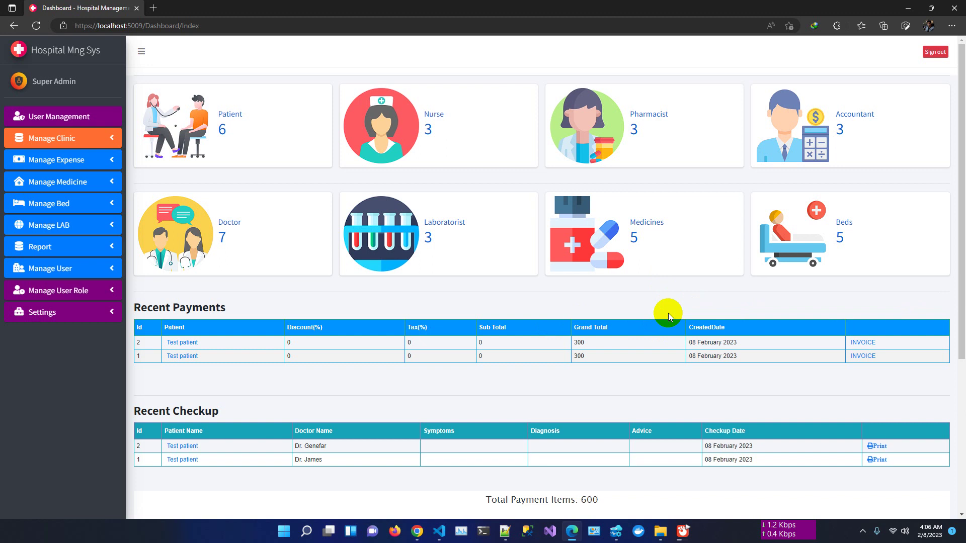
click(911, 9)
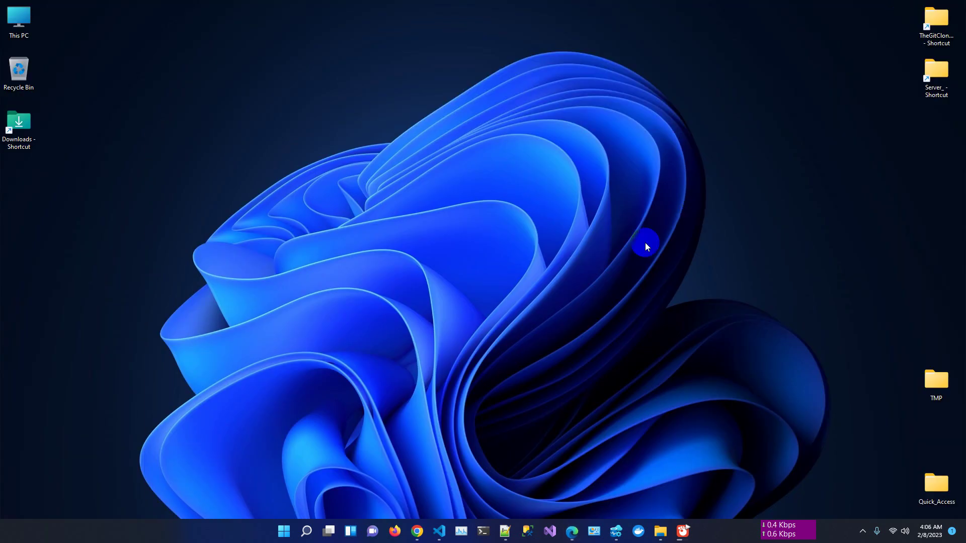
key(alt+Tab)
- Scroll the dashboard to review Recent Payments, Recent Checkup and the Total Payment Items chart
scroll(520, 327, down, 1)
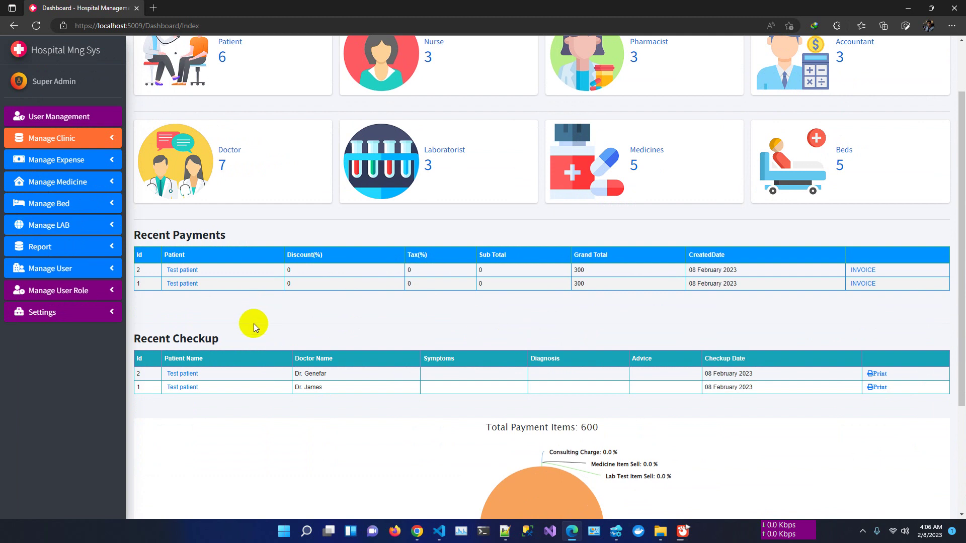
scroll(253, 327, down, 3)
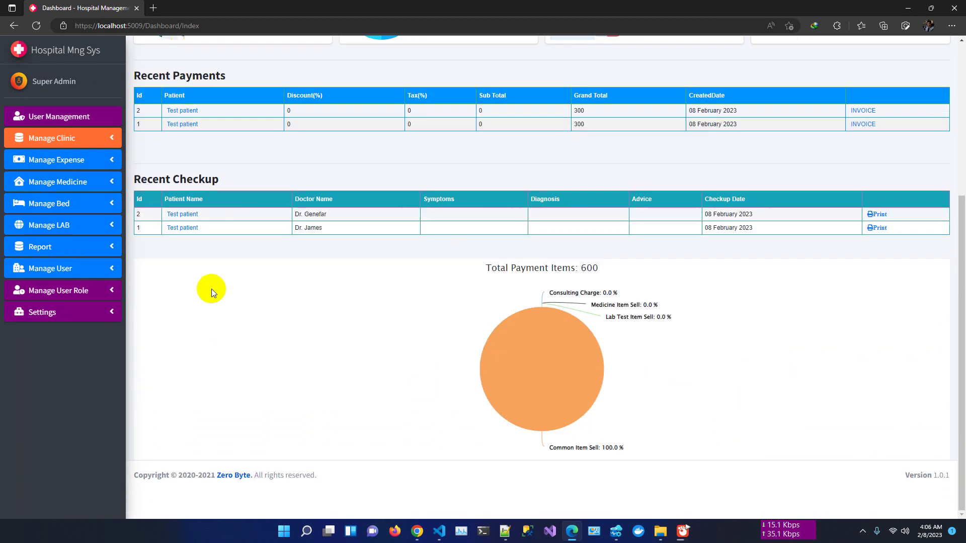
click(20, 109)
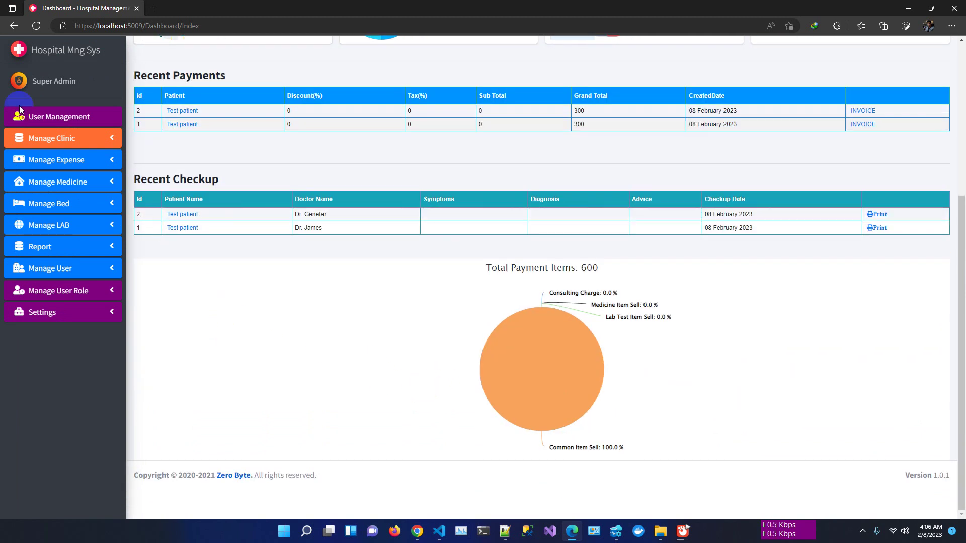
- Open the User List and view user 21's access roles: Dashboard and User Profile
click(77, 118)
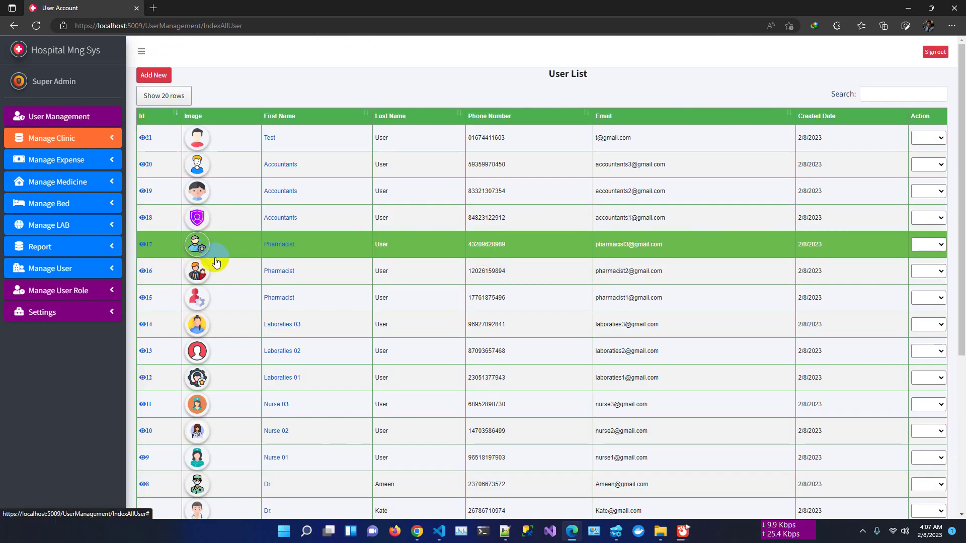
scroll(252, 287, down, 5)
scroll(254, 288, up, 5)
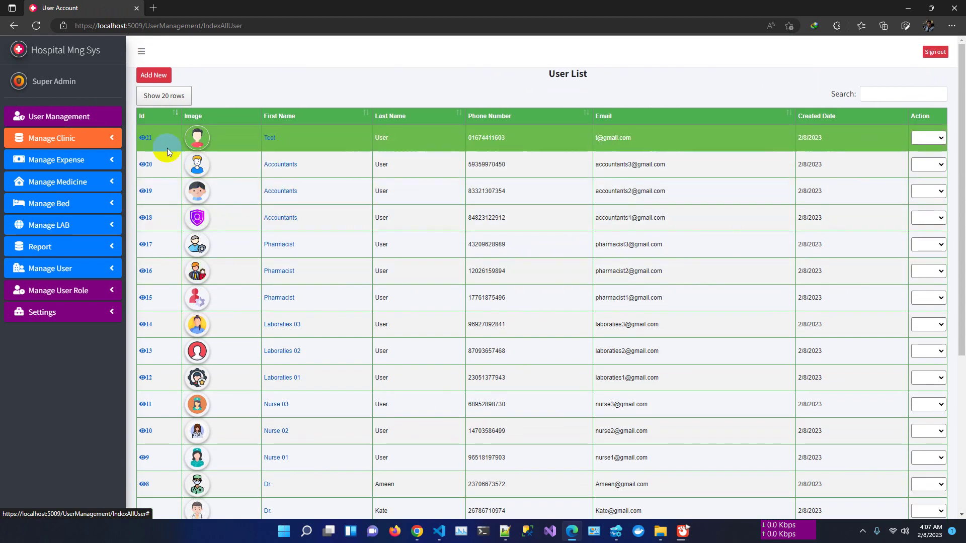
click(147, 138)
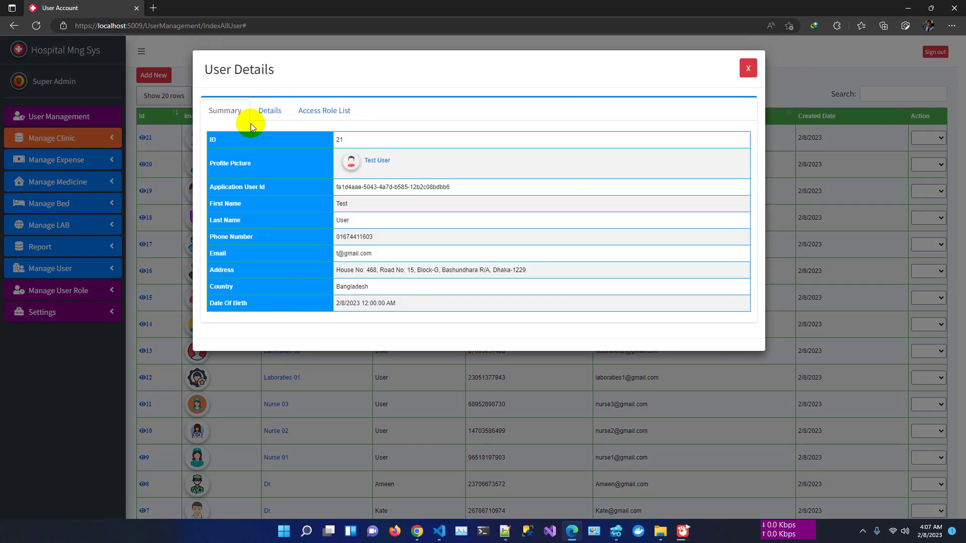
click(311, 115)
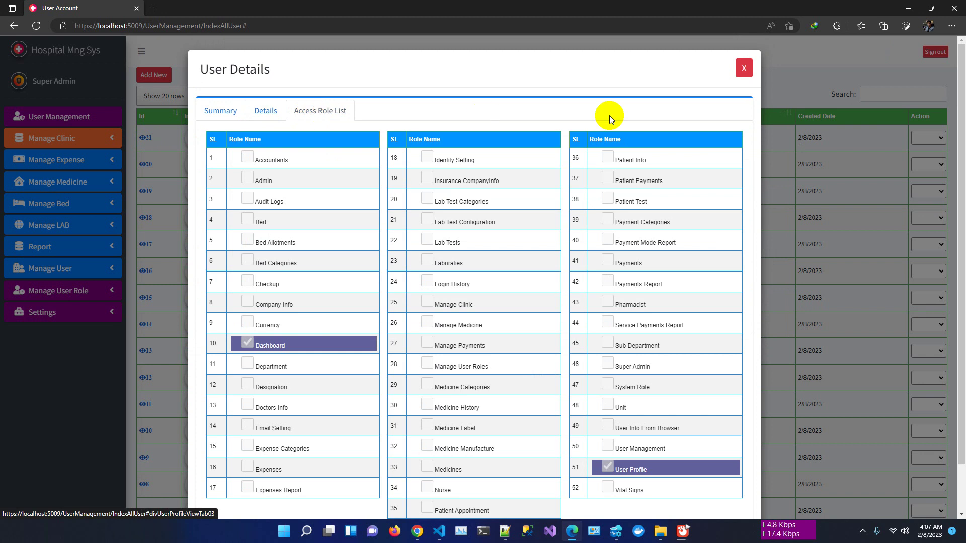
click(744, 69)
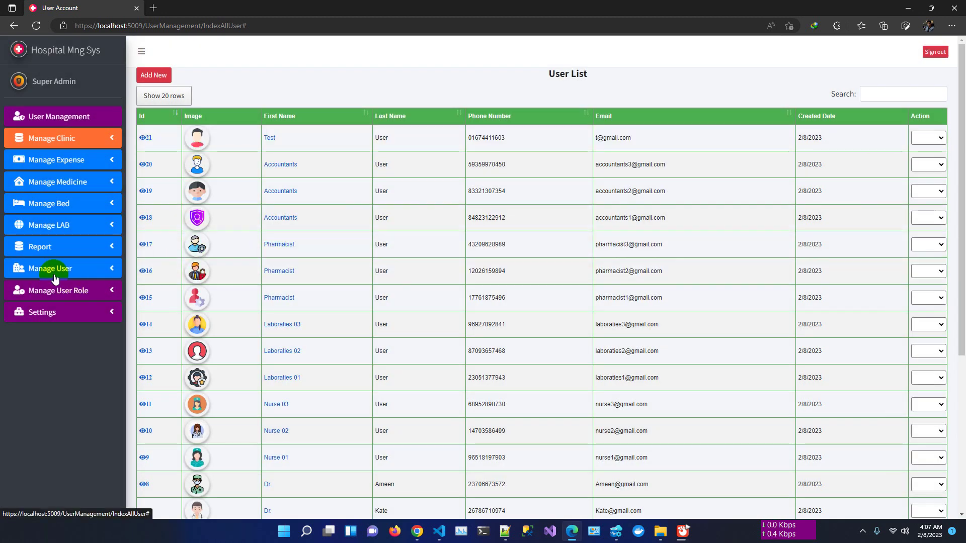
- Browse the User Roles list, then the System Role list of 52 roles
click(68, 296)
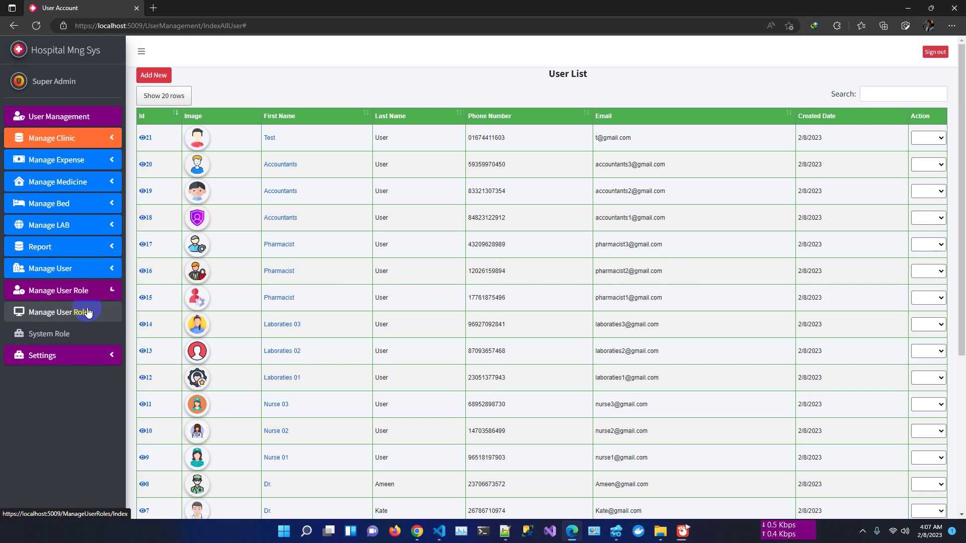
click(83, 321)
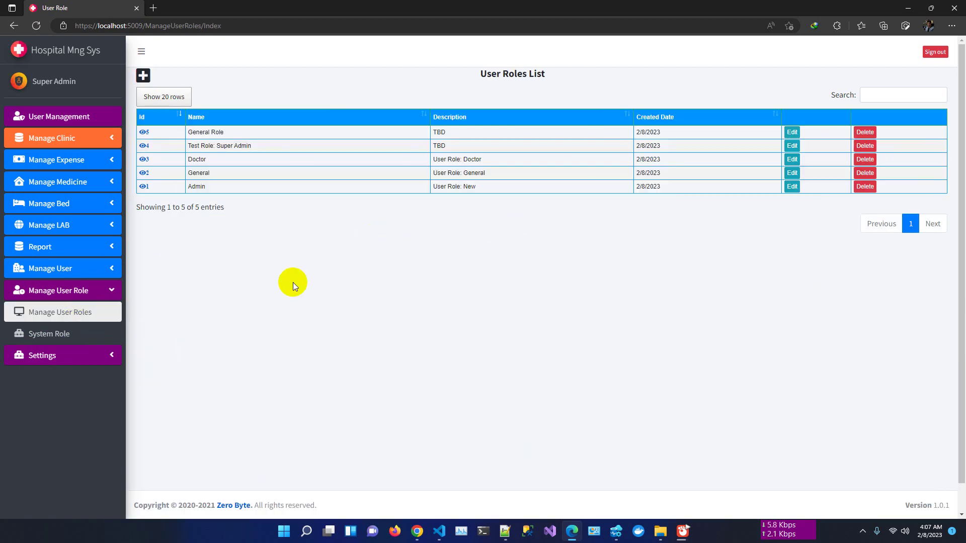
click(56, 335)
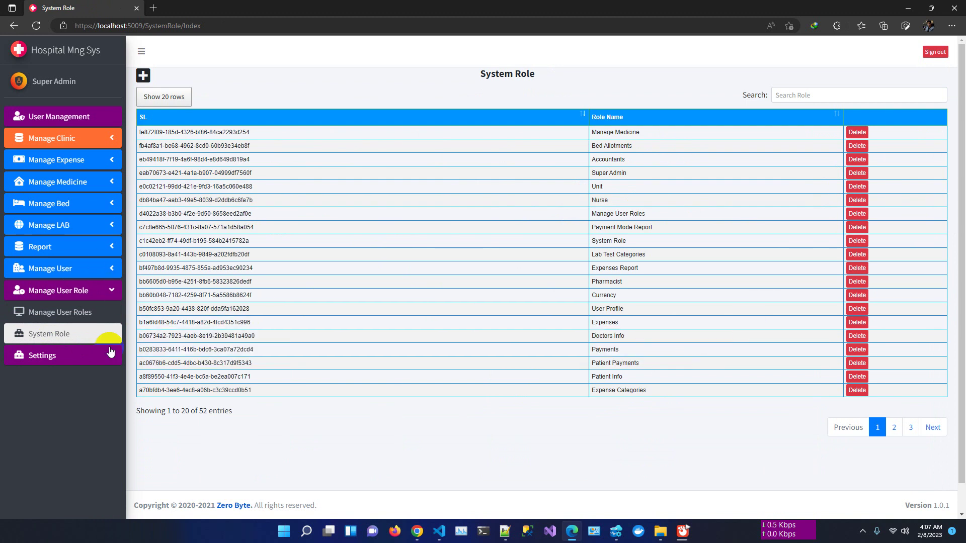
click(78, 361)
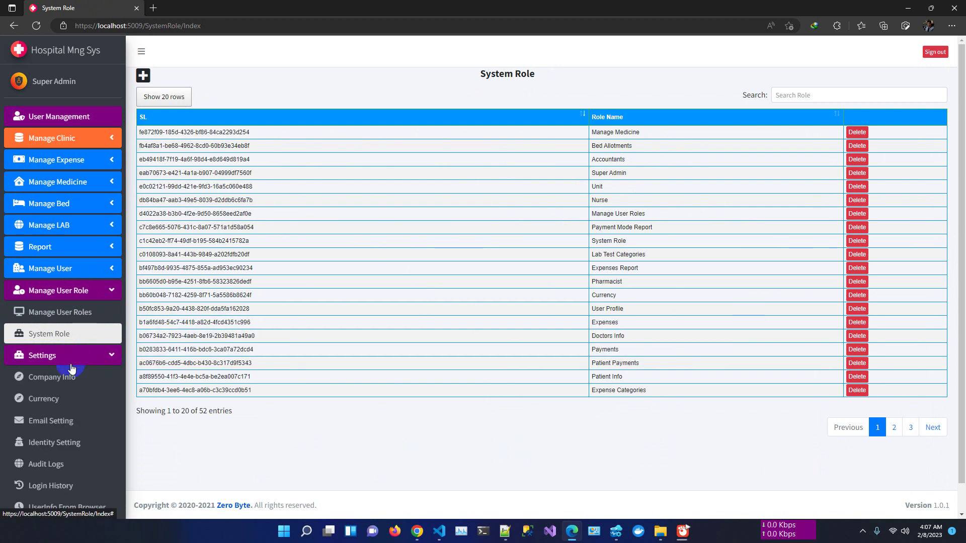
click(51, 141)
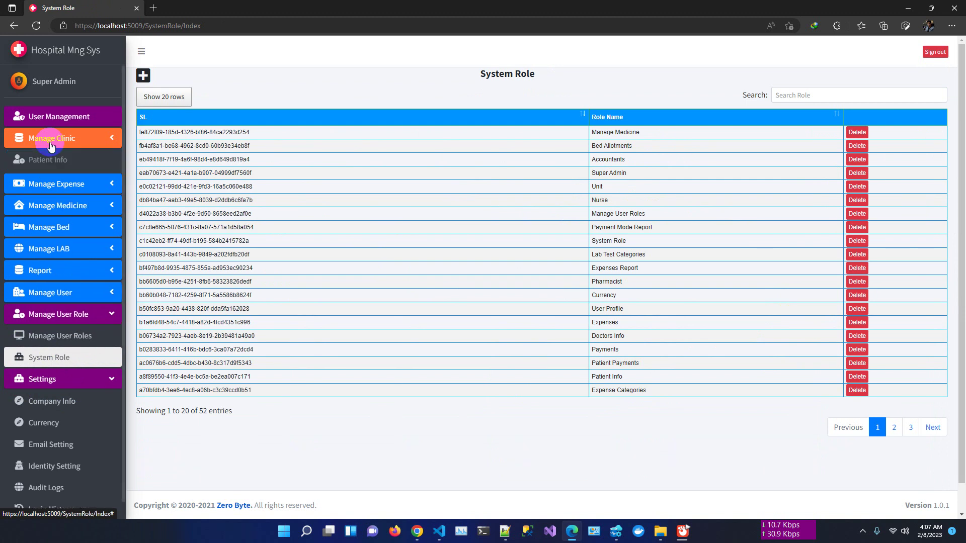
- View the Patient Appointment and Checkup Summary lists, two entries each, then return to the User List
click(65, 182)
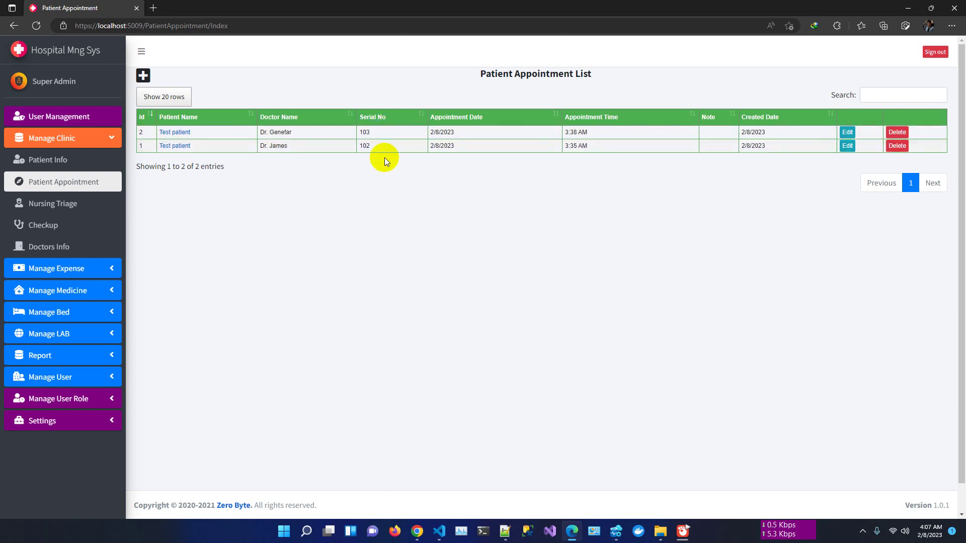
click(48, 229)
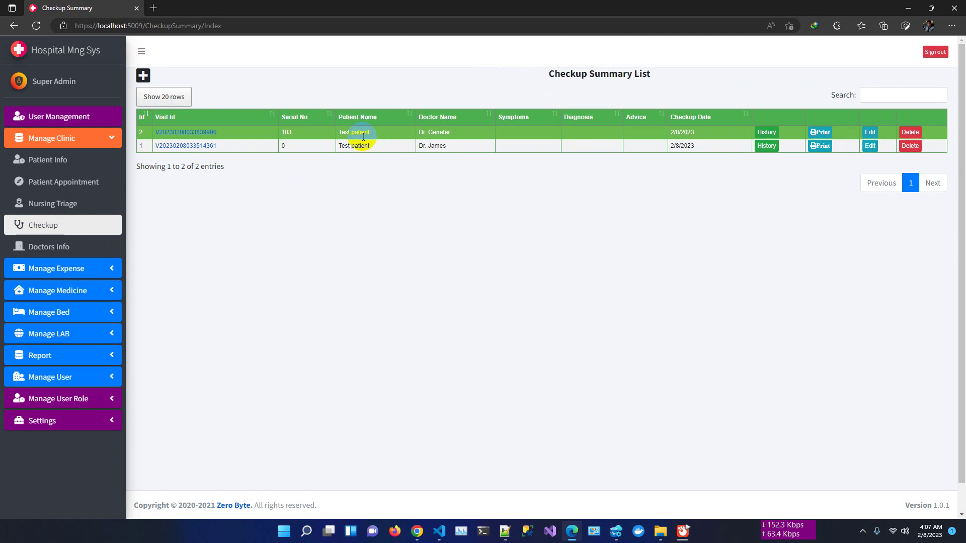
click(71, 129)
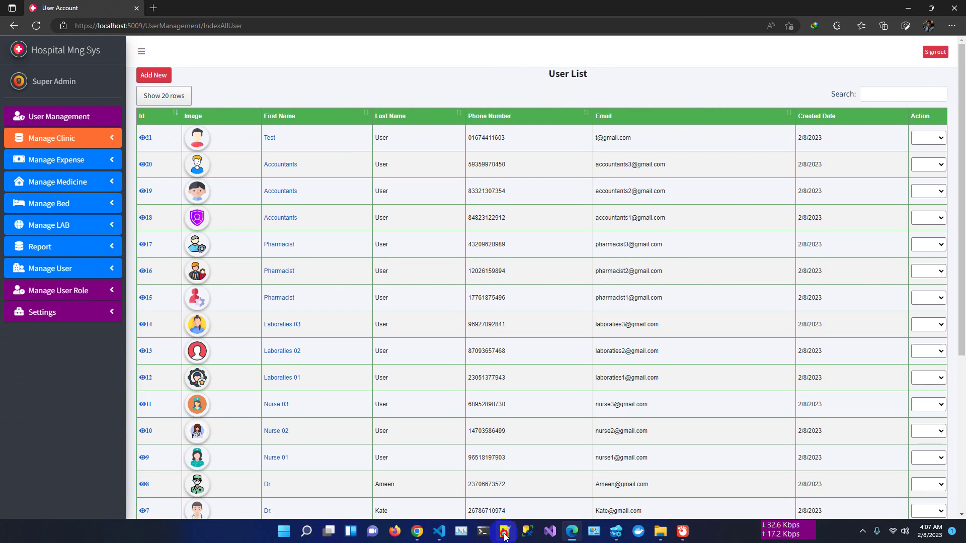
click(505, 536)
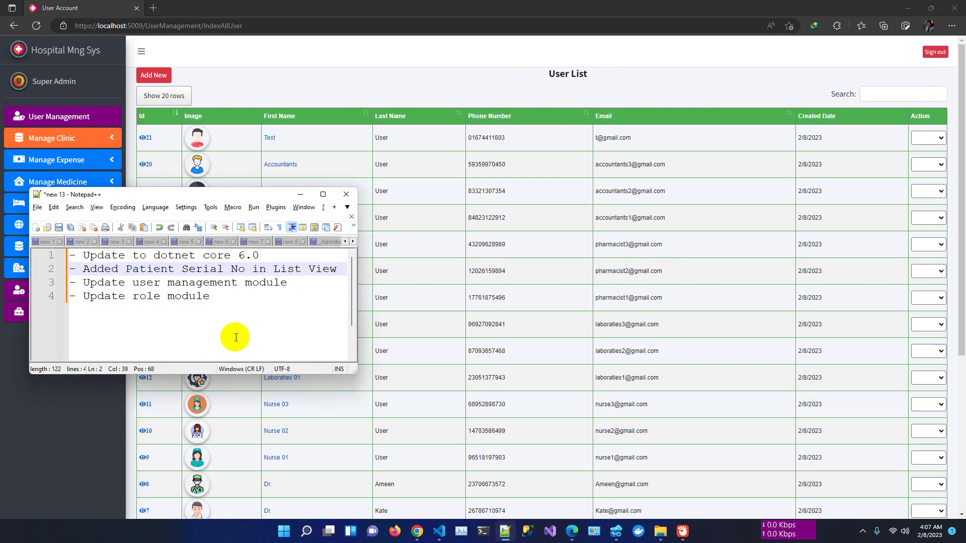
click(301, 194)
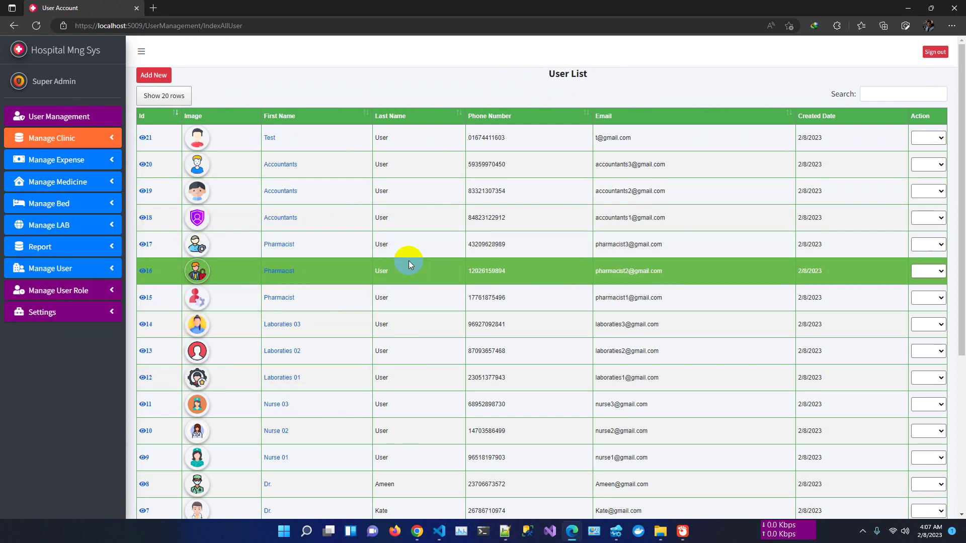
click(82, 296)
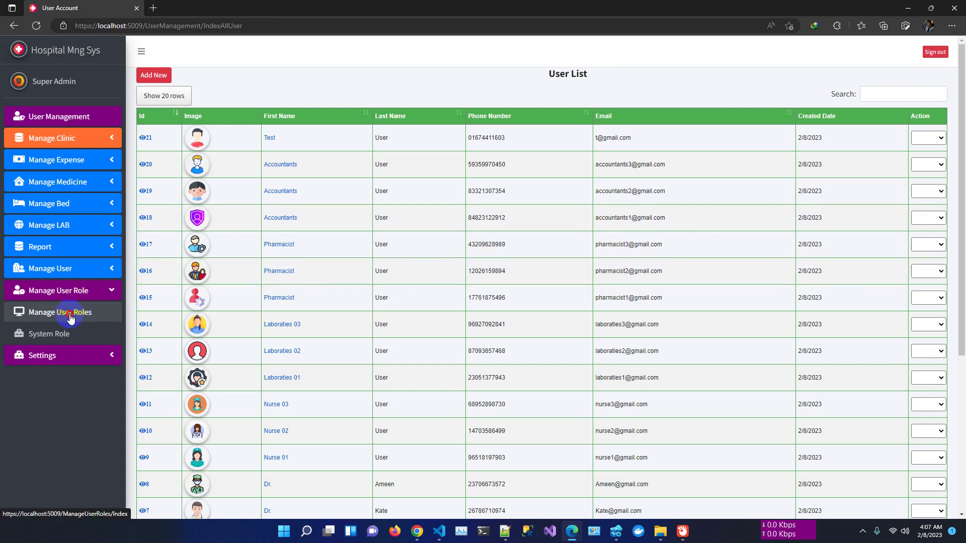
- Compare the accessible pages of role 4, Test Role: Super Admin, and the General Role
click(71, 316)
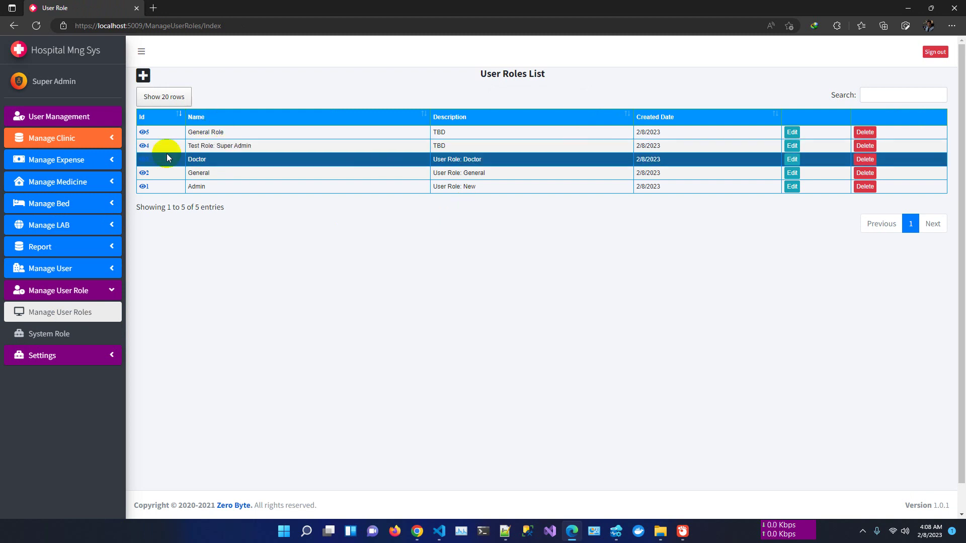
click(148, 149)
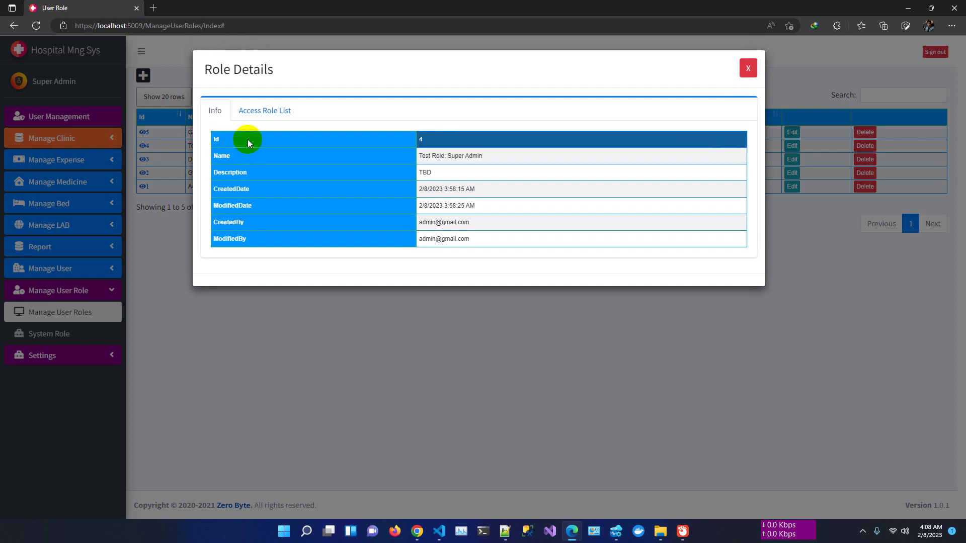
click(259, 116)
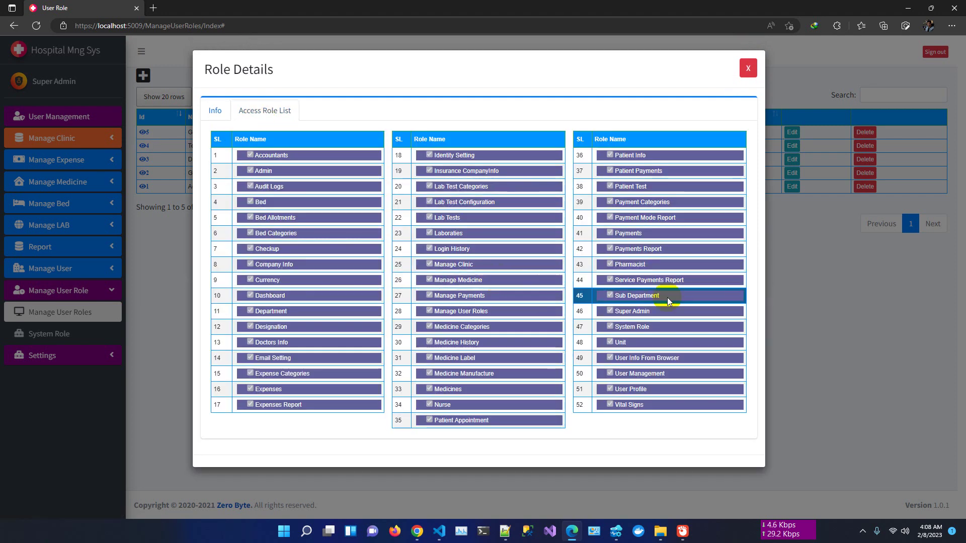
click(748, 68)
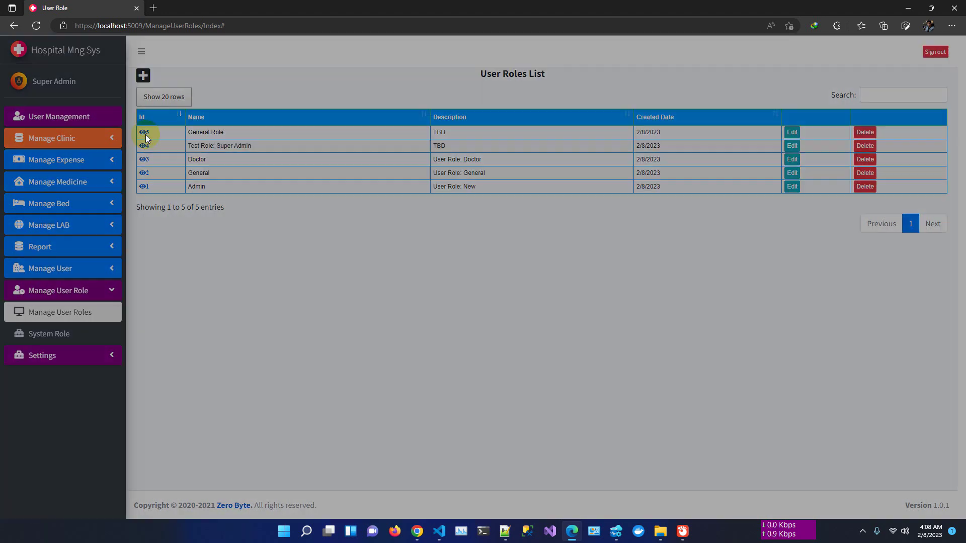
click(145, 133)
click(244, 110)
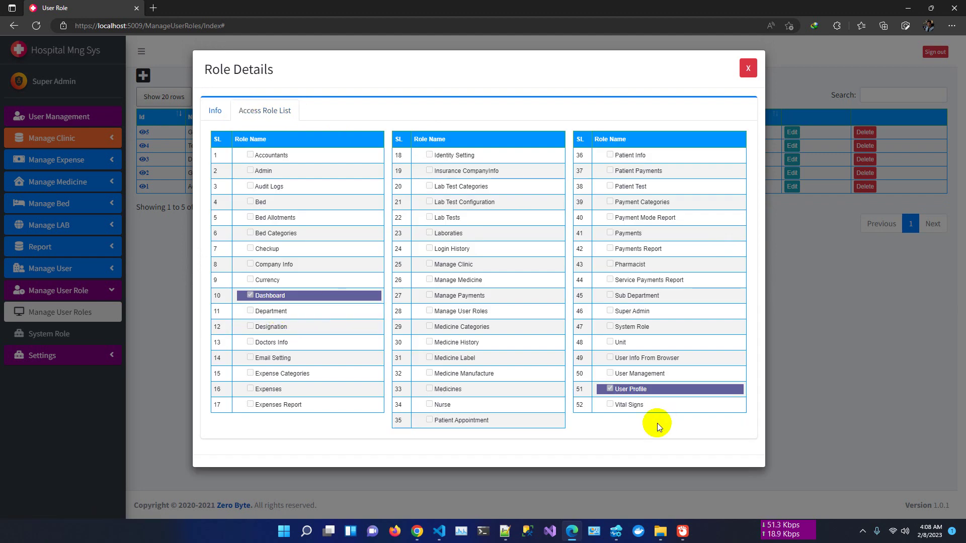
click(748, 69)
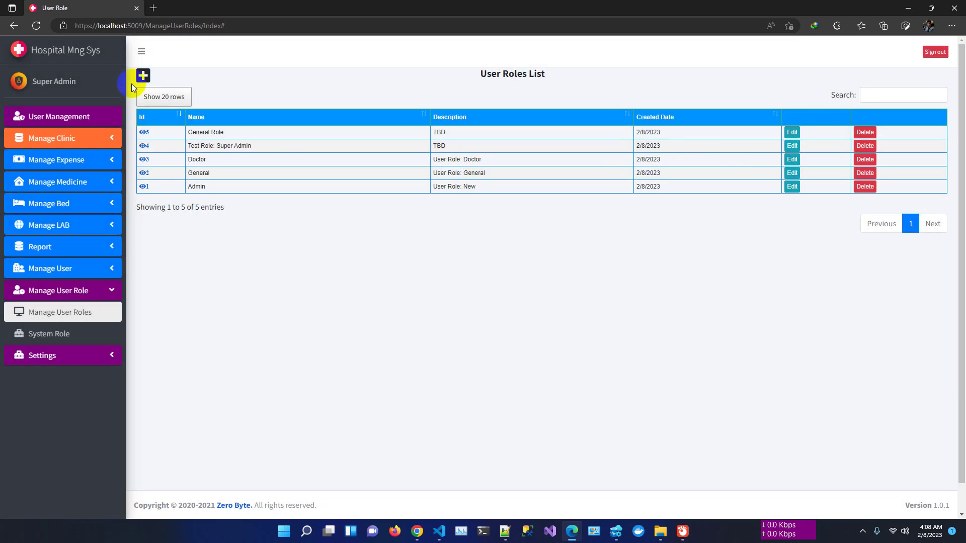
- Save a new role 'Test Role' with description 'TBD' and Accountants and Admin access
click(143, 75)
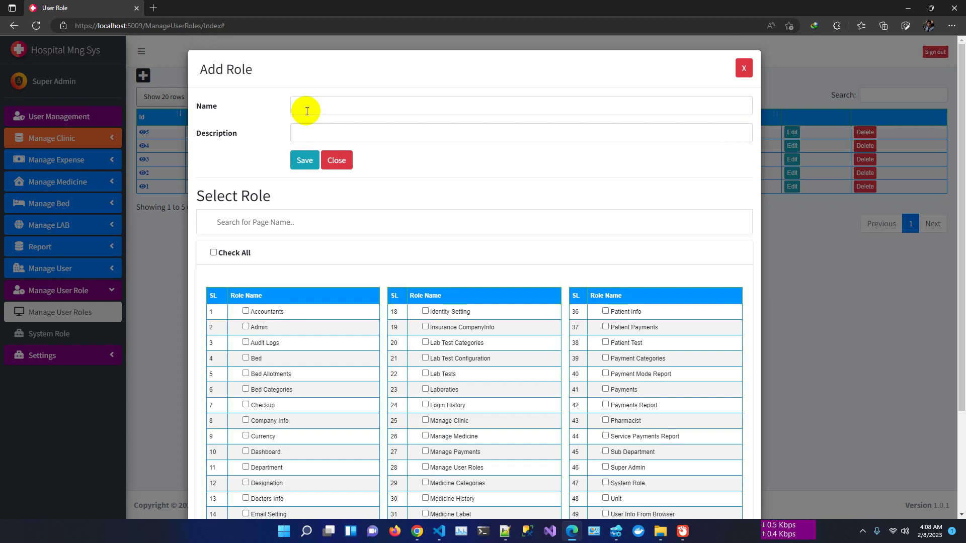
click(307, 107)
text(Test)
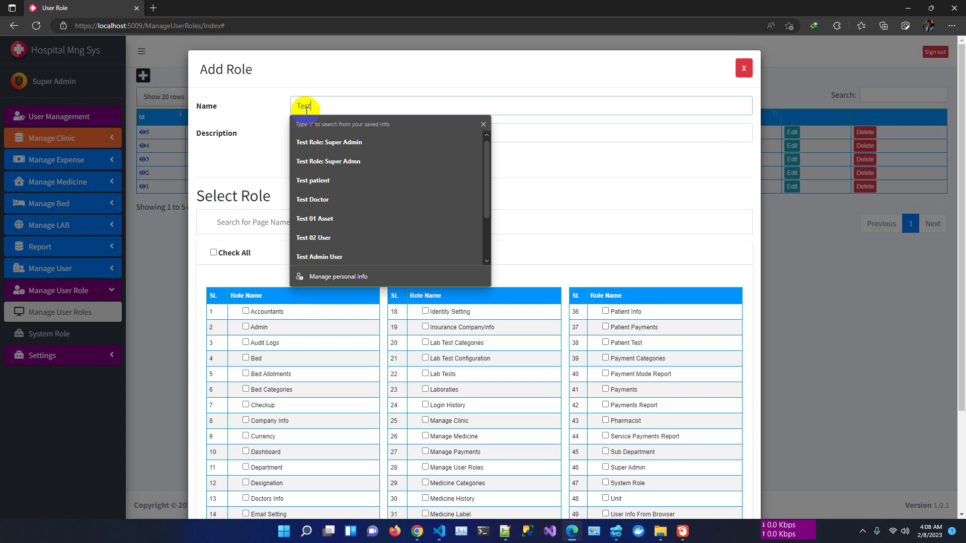
text( Role)
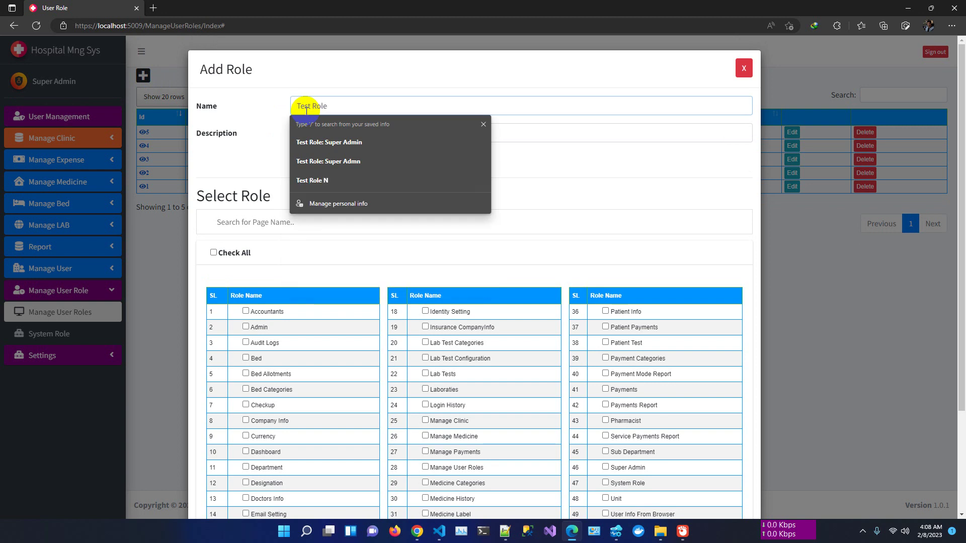
click(361, 139)
text(TBD)
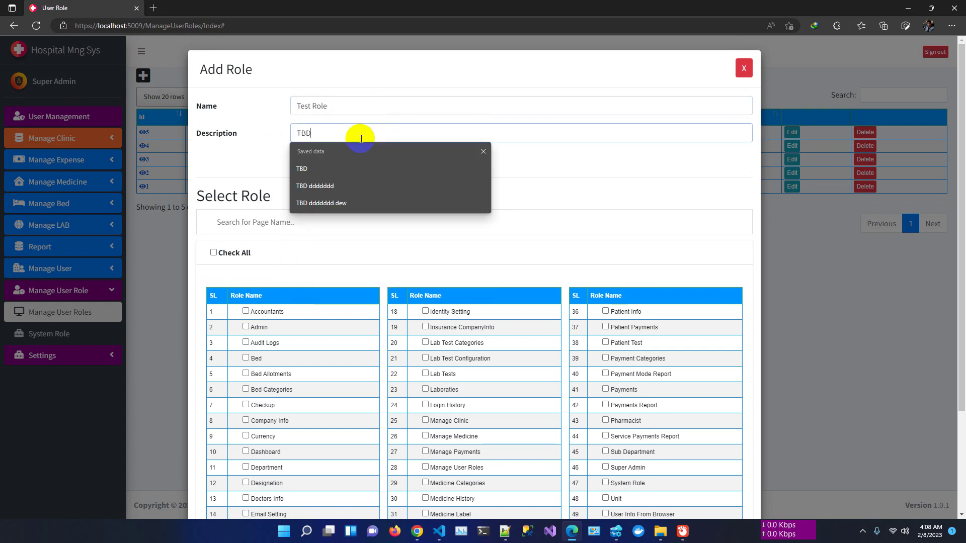
click(248, 173)
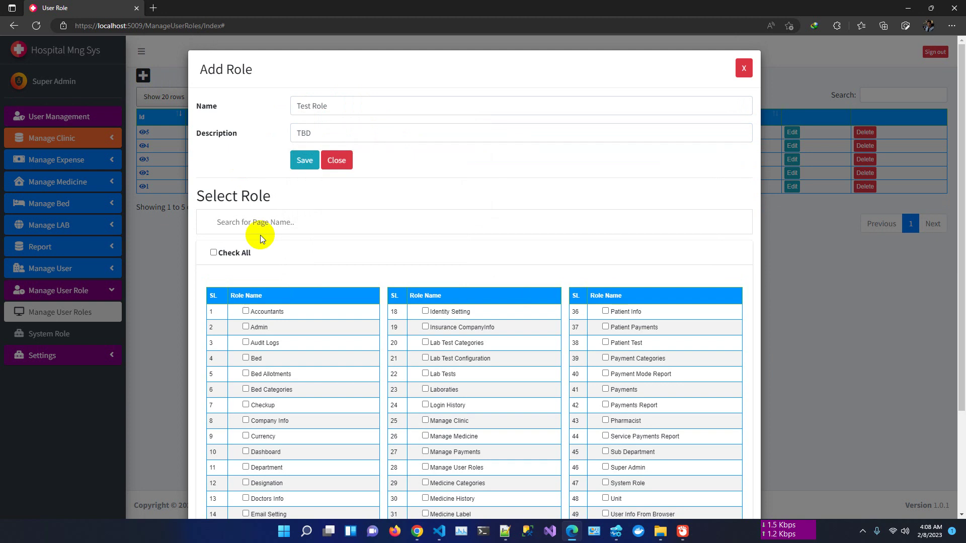
click(246, 312)
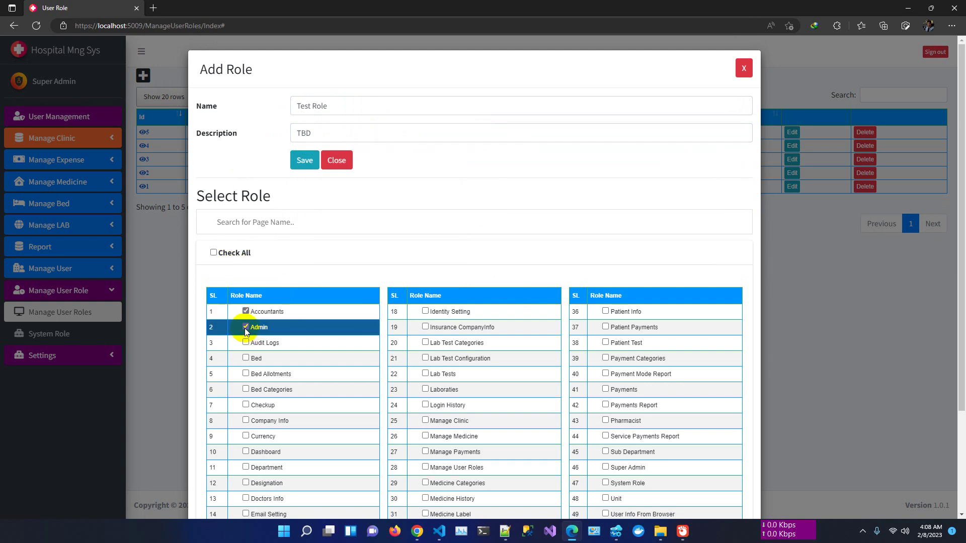
click(303, 162)
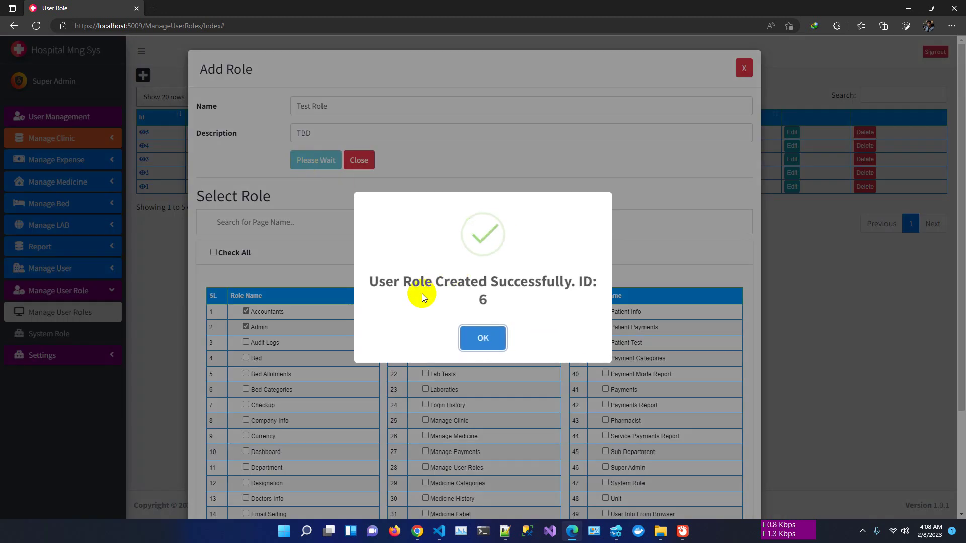
click(476, 345)
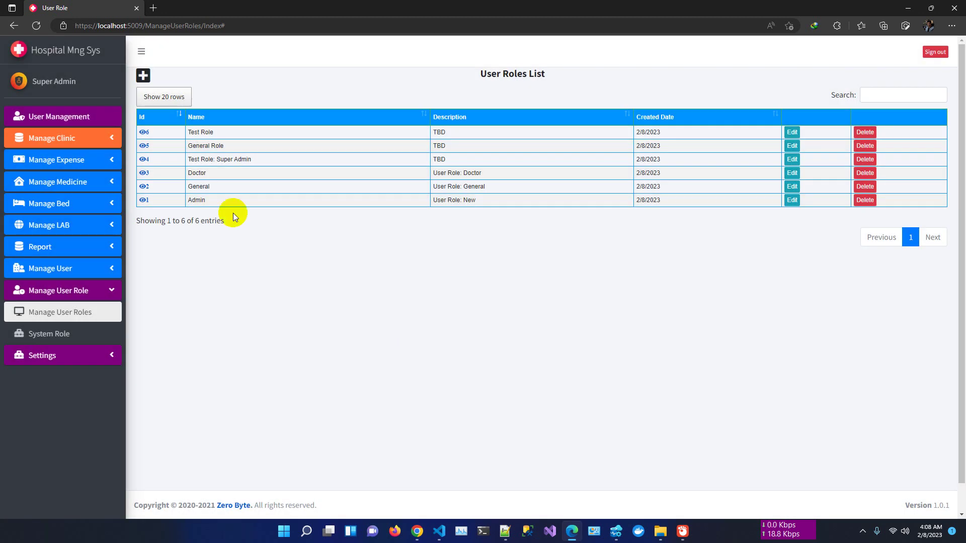
- Confirm Test Role's access list shows Accountants and Admin, then go to the User List
click(145, 135)
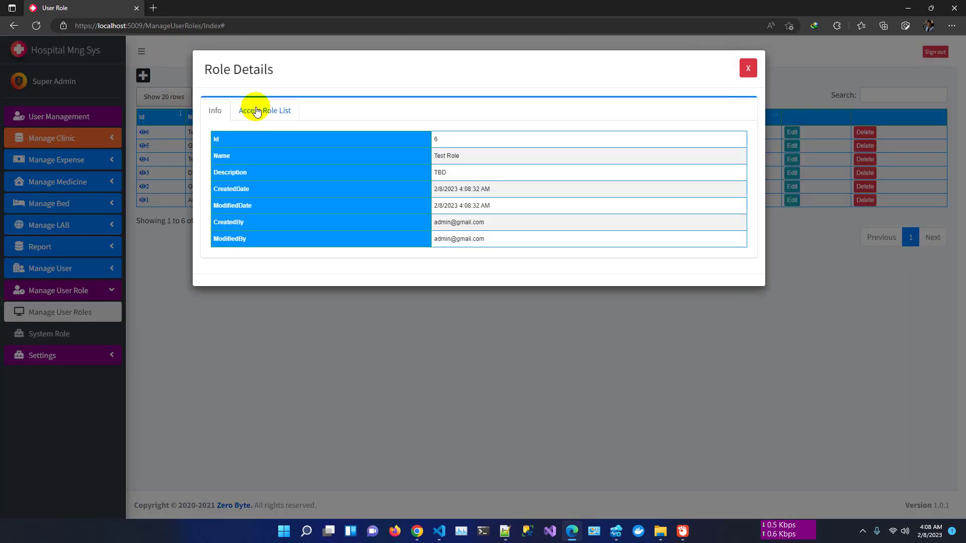
click(255, 110)
click(276, 151)
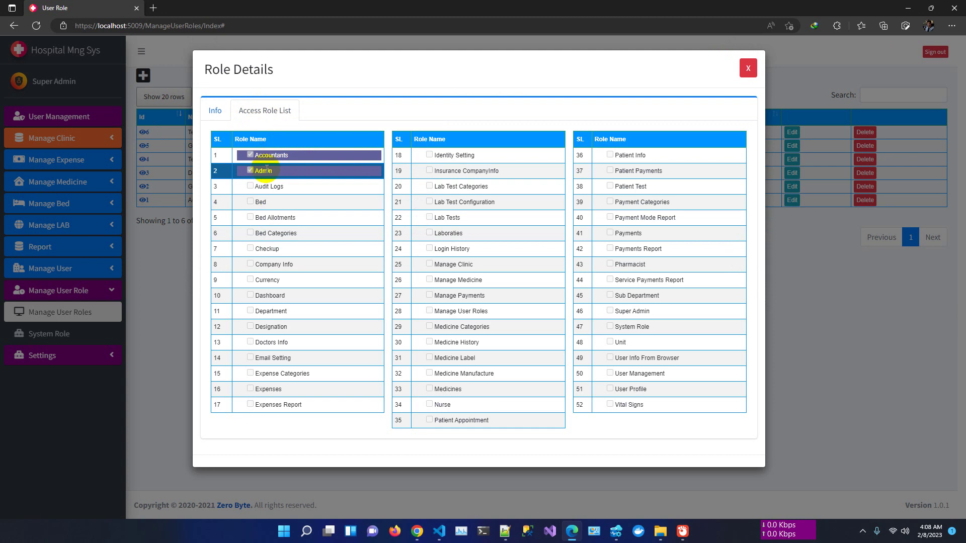
click(749, 68)
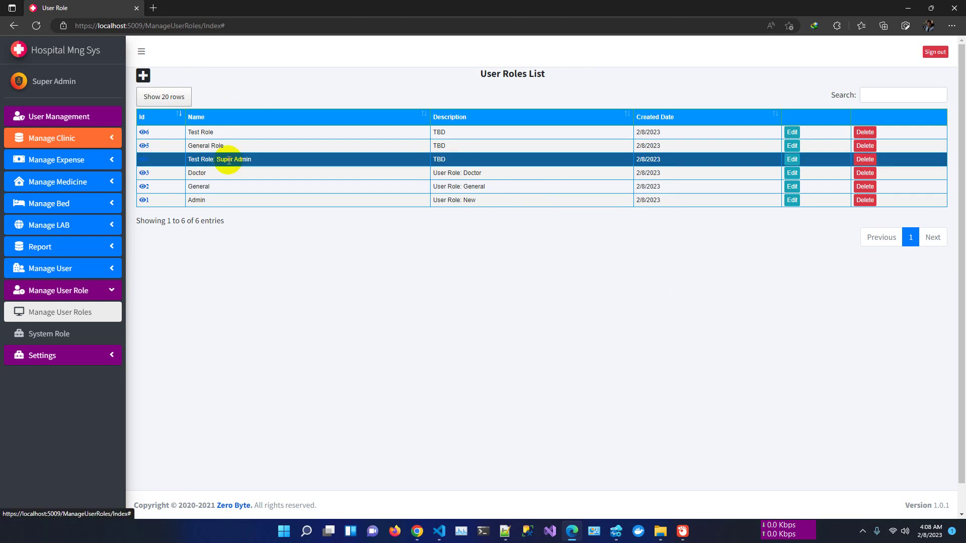
click(63, 123)
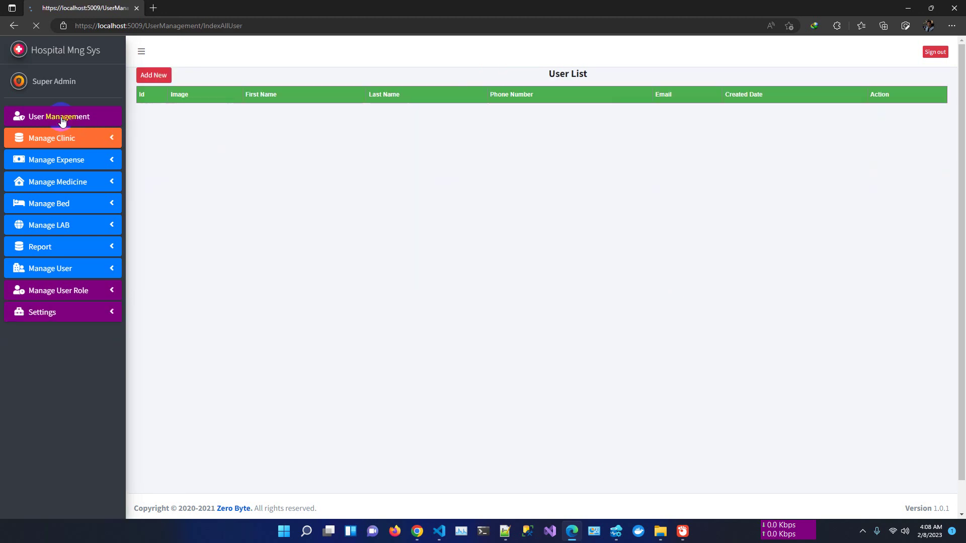
- Fill a new user form for 'Test User' with autofilled contact details, email prefix 'a1', and the password confirmed
click(152, 75)
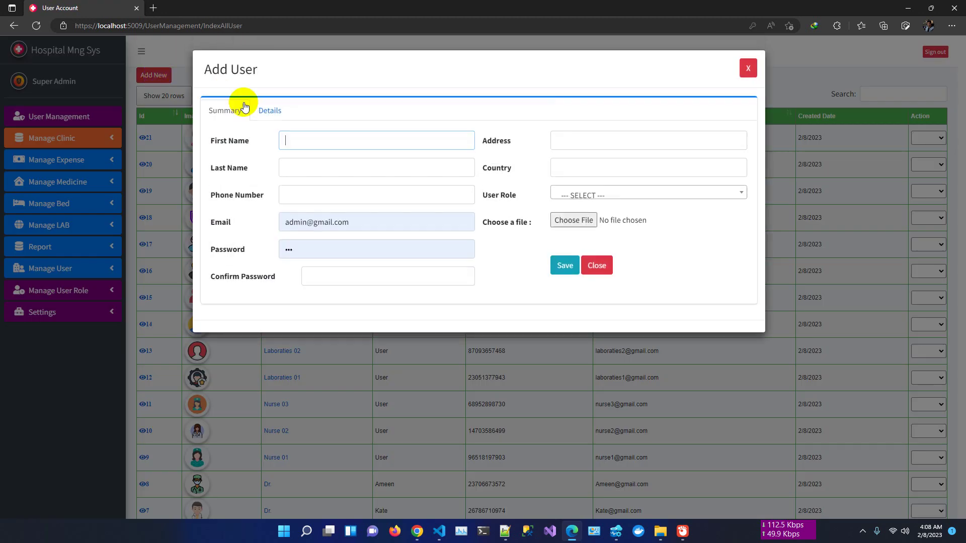
click(304, 140)
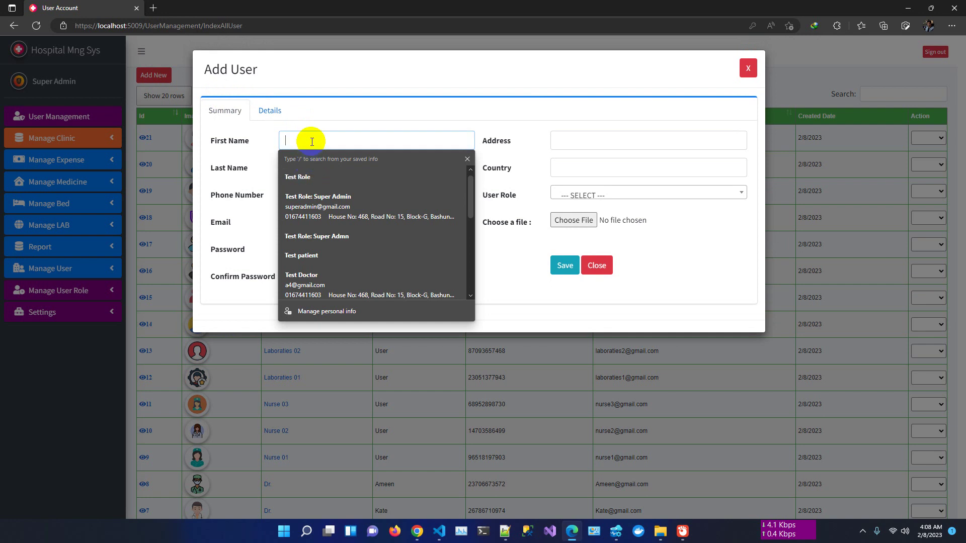
text(Test)
key(Tab)
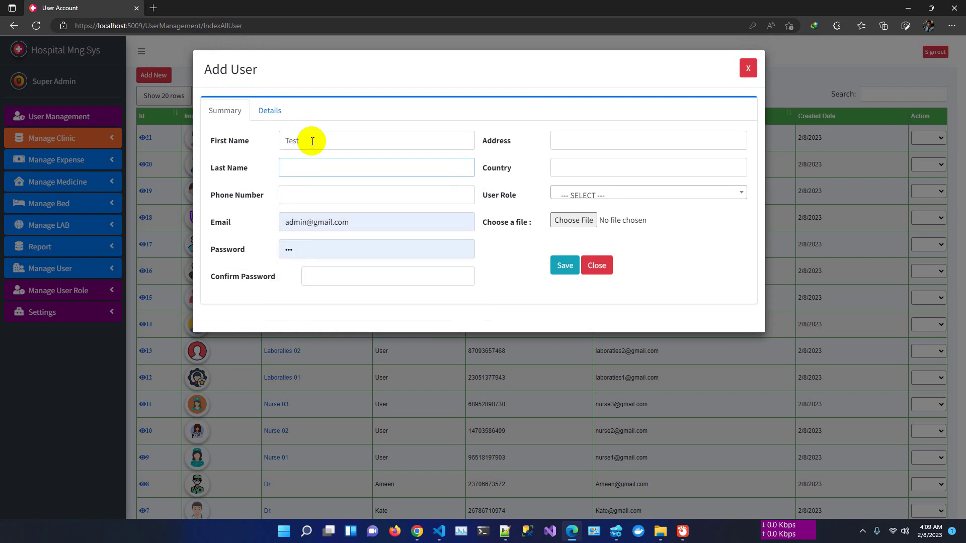
text(User)
key(Tab)
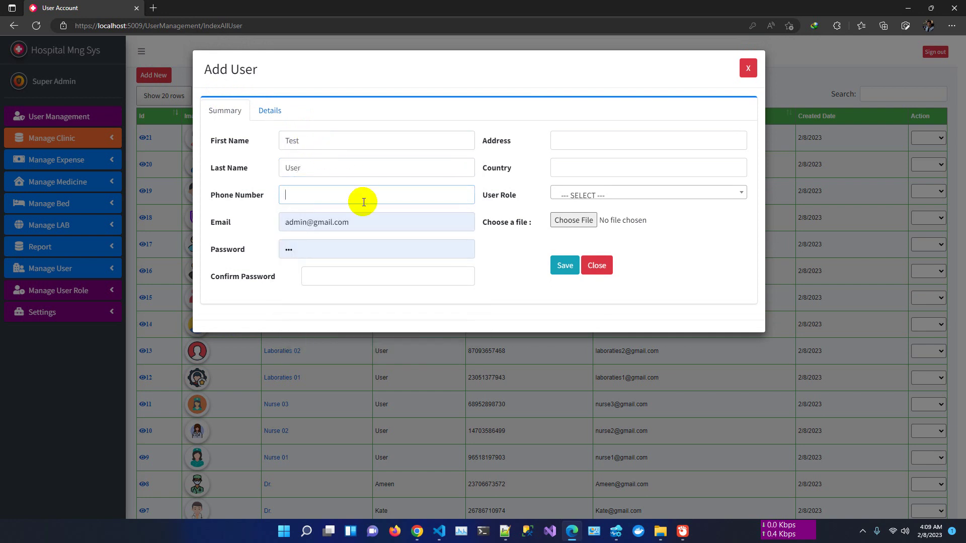
click(362, 199)
click(345, 247)
double_click(305, 226)
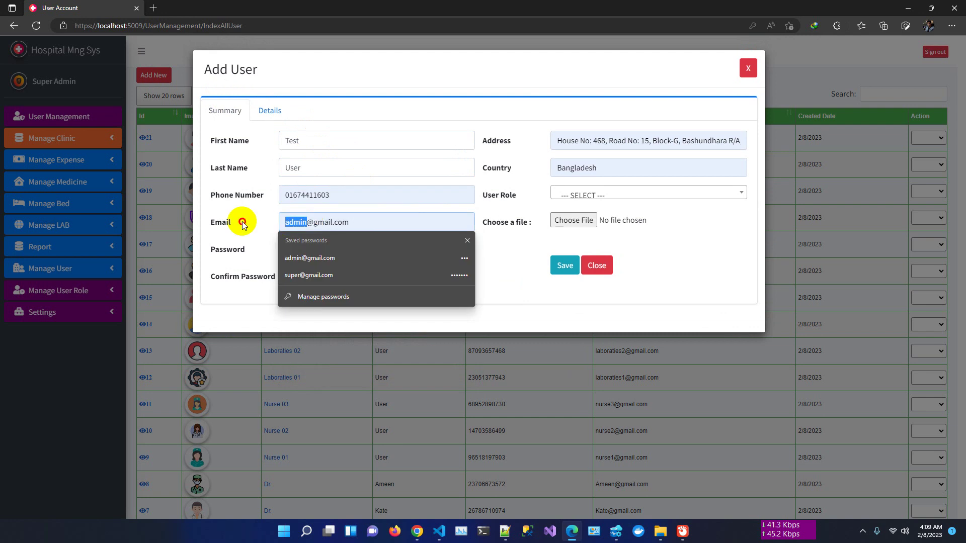
text(a1)
click(332, 269)
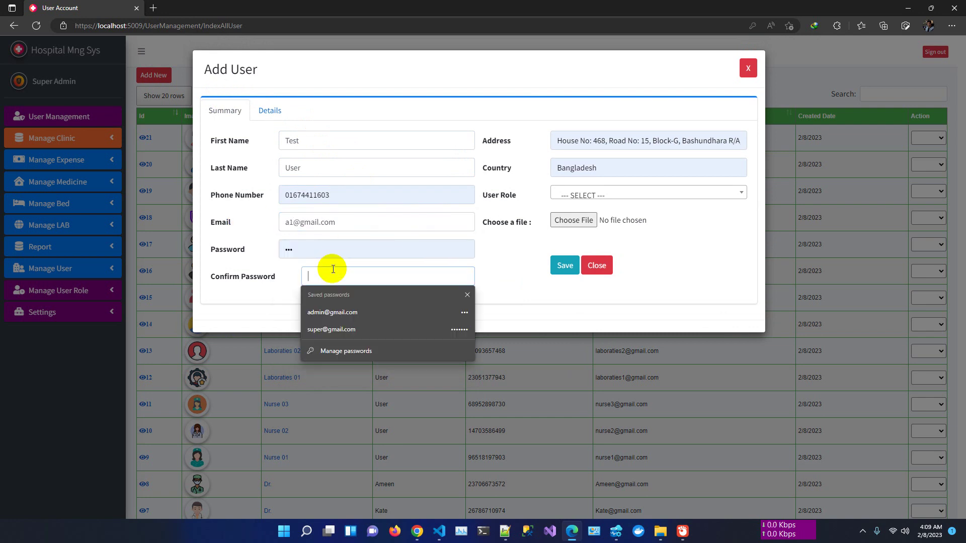
text(123)
- Assign the Test Role: Super Admin role, save the user as ID 22, and decline password saving
click(577, 192)
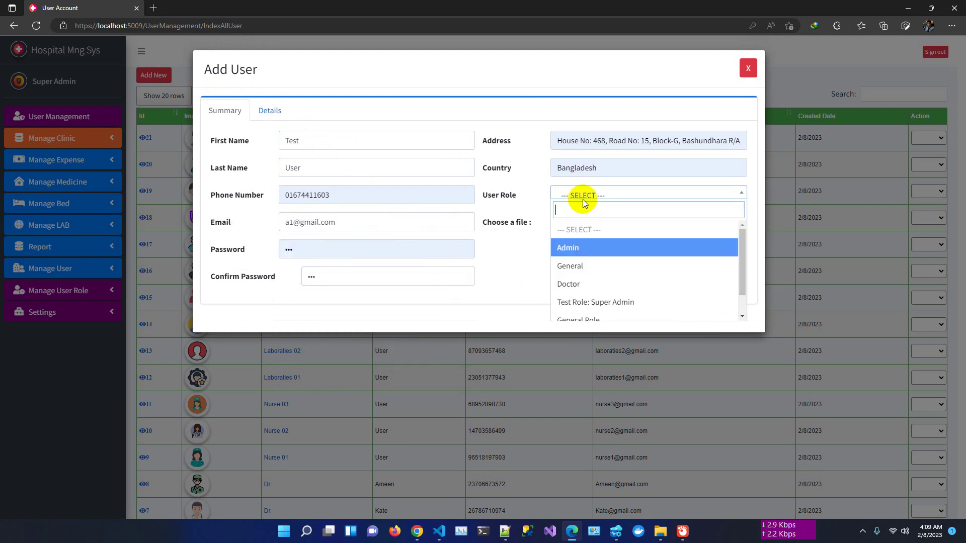
scroll(622, 267, down, 1)
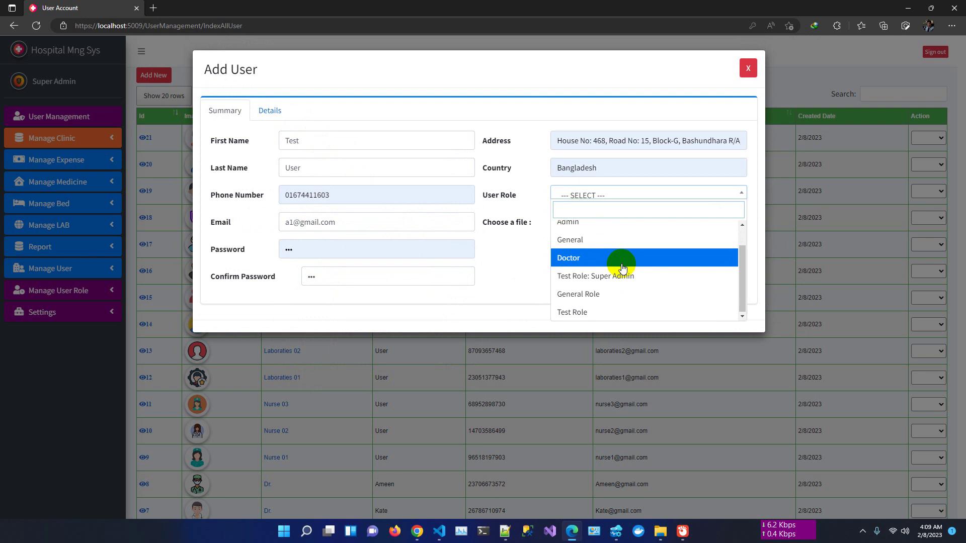
click(598, 277)
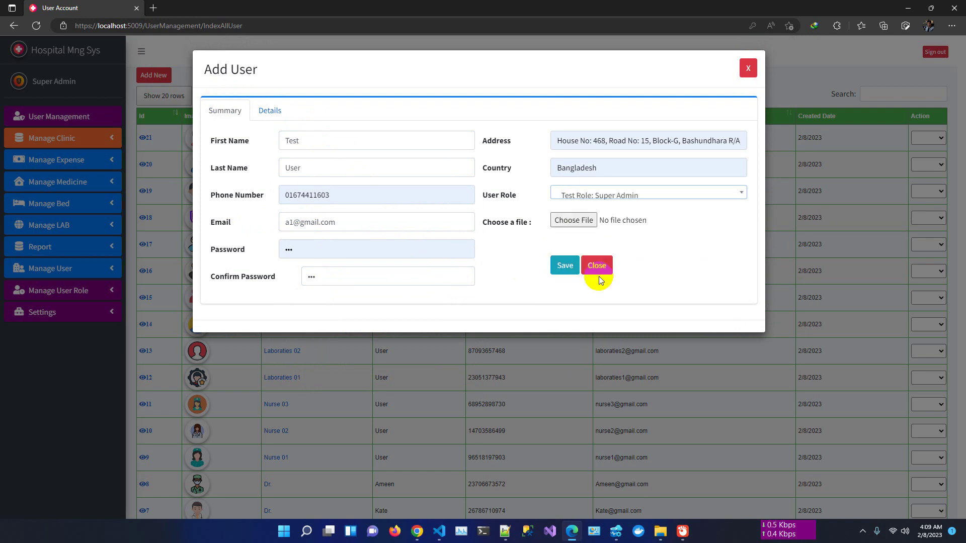
click(565, 268)
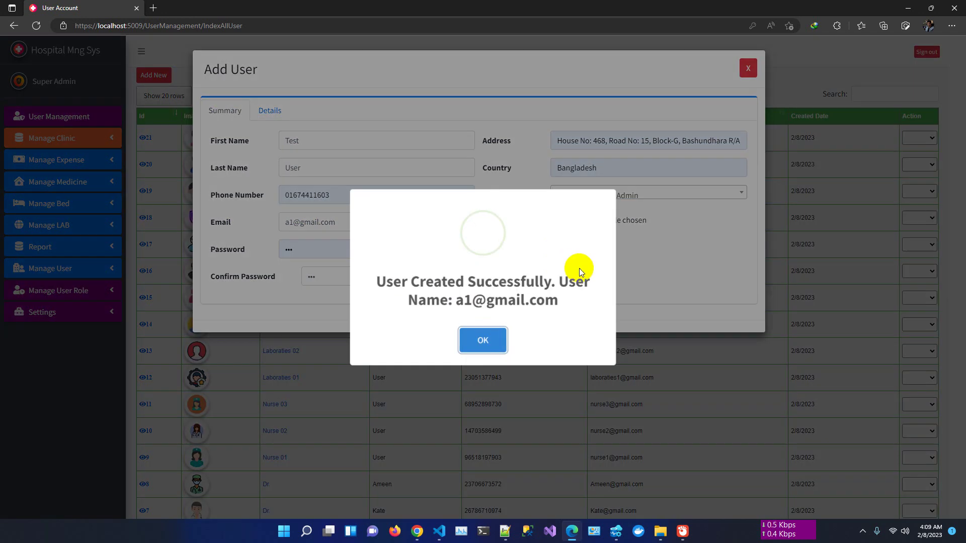
click(485, 338)
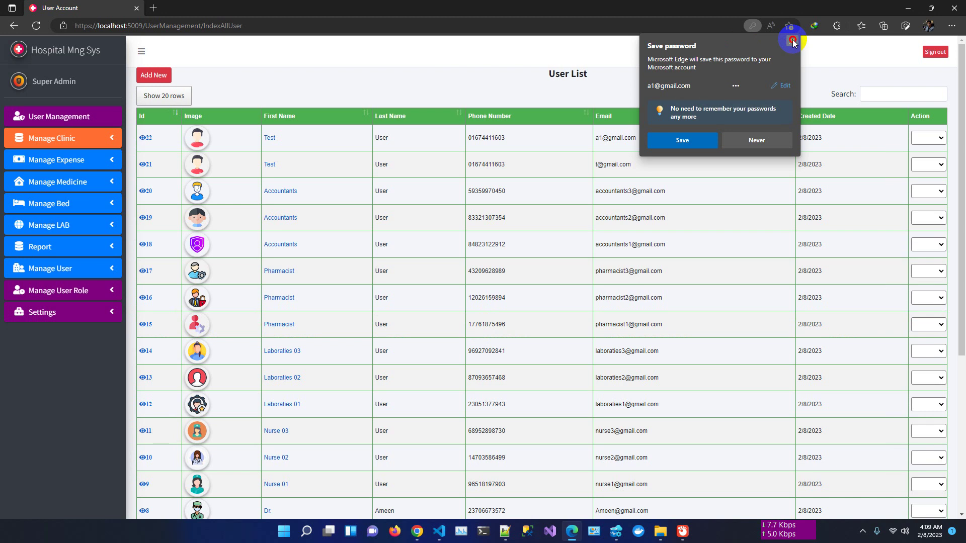
click(792, 41)
- Start another new user named Test User 02, correcting the autofilled last name
click(153, 75)
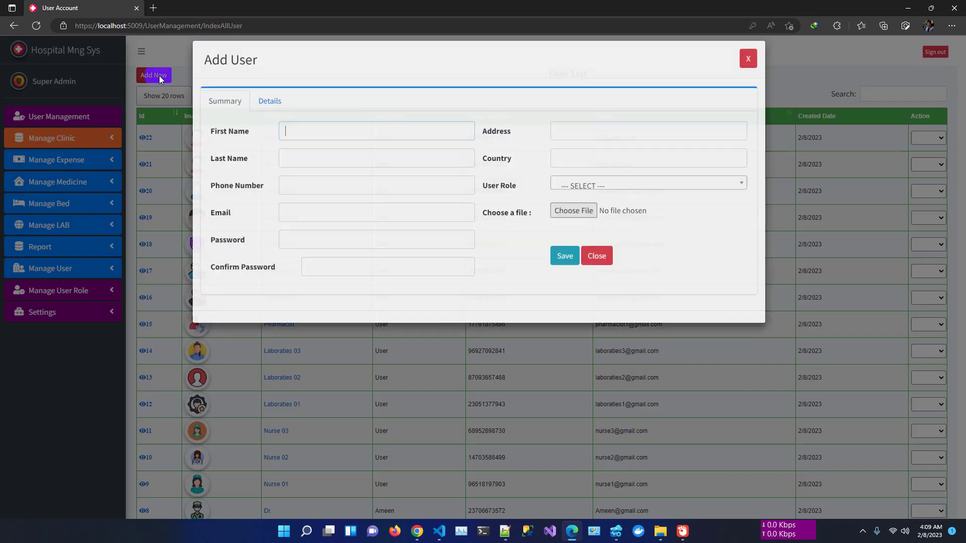
click(304, 142)
text(Test)
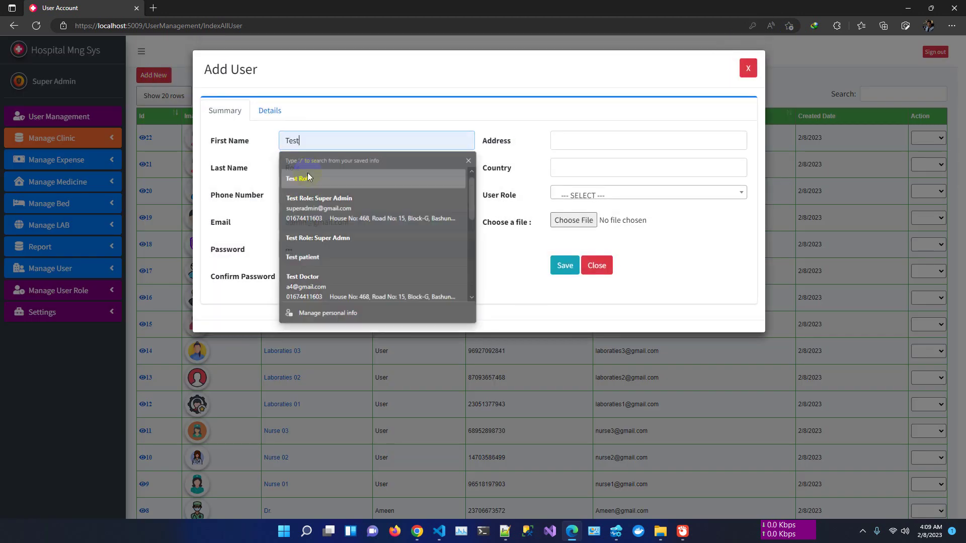
click(307, 176)
click(315, 164)
key(BackSpace)
key(BackSpace)
key(BackSpace)
key(BackSpace)
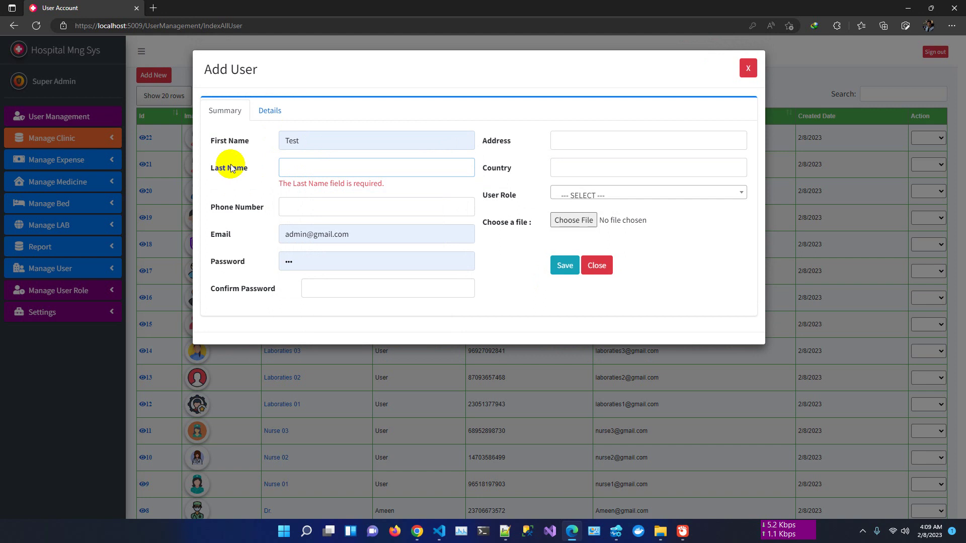
text(User 0)
text(2)
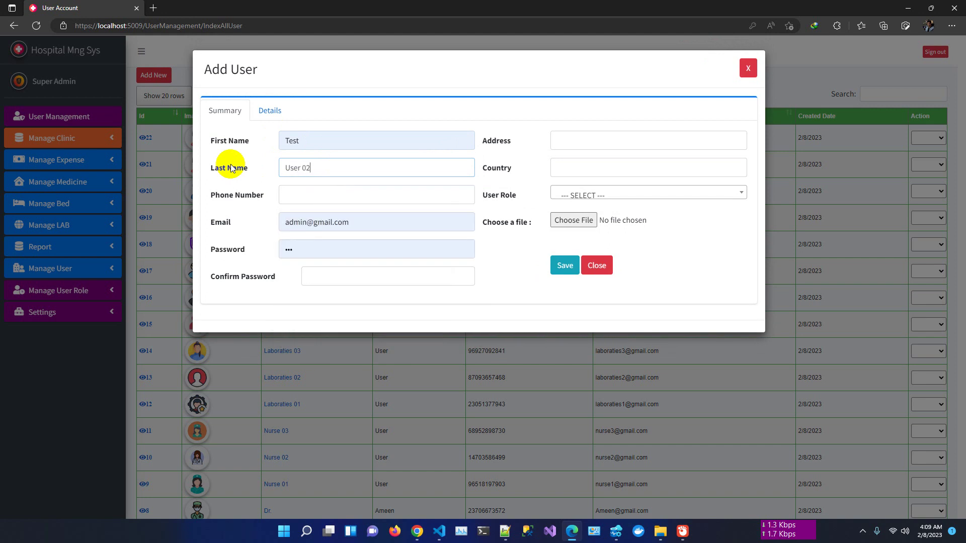
key(Tab)
- Autofill the contact details, change the email prefix to 'a2', and confirm the password
click(317, 198)
click(326, 234)
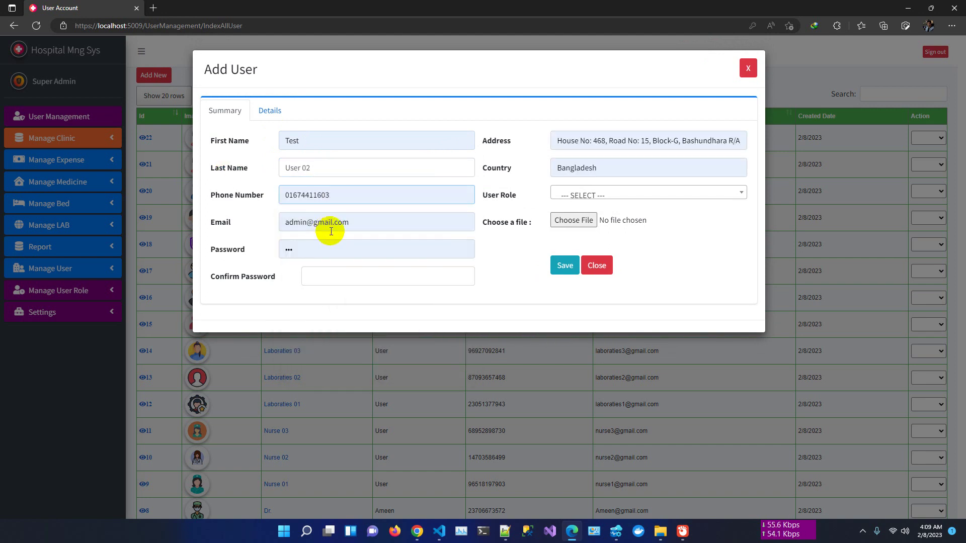
drag(299, 222, 225, 223)
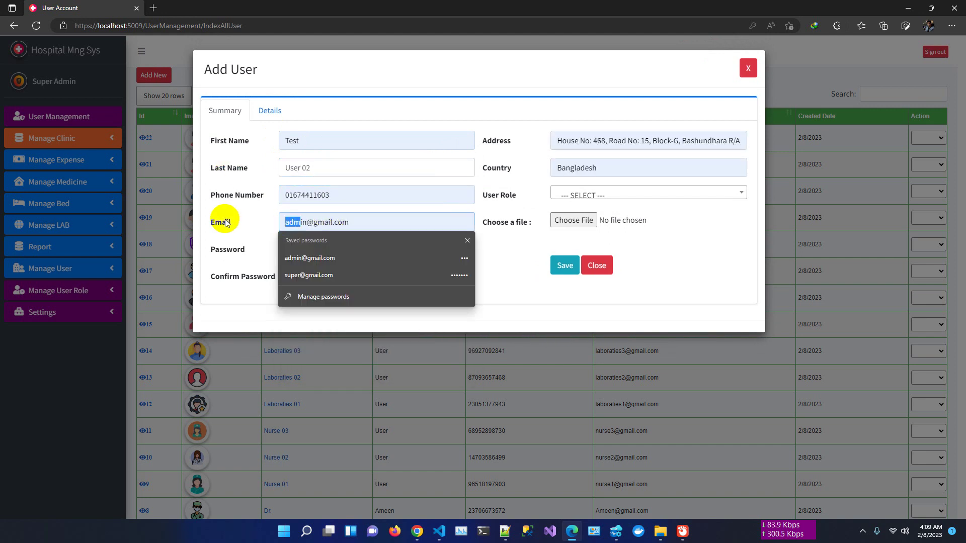
key(BackSpace)
key(BackSpace)
text(a)
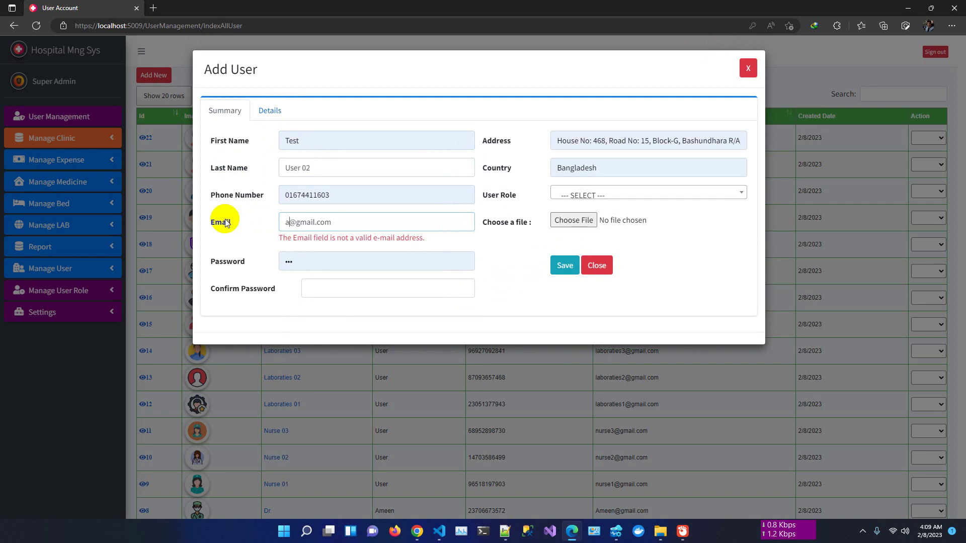
text(2)
click(332, 277)
text(1)
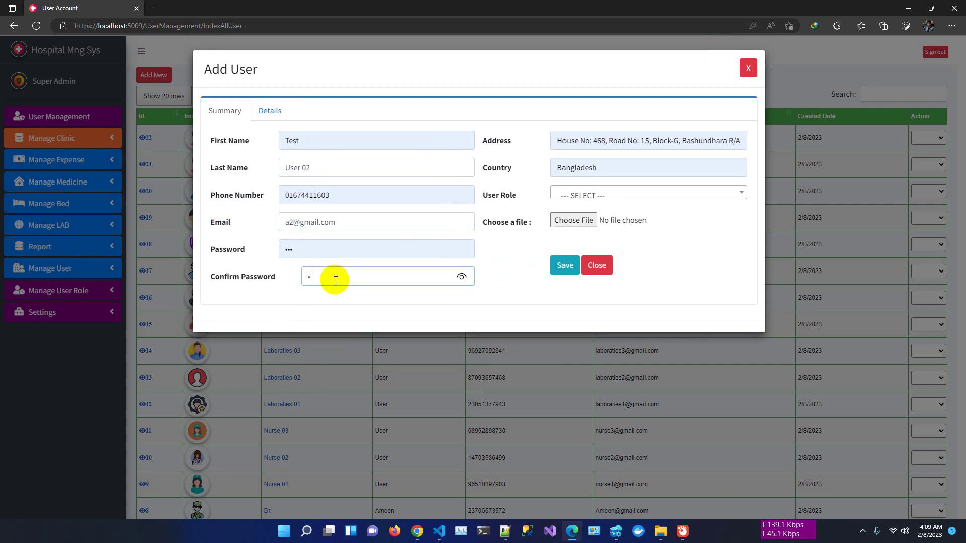
text(23)
- Assign the General Role and save, creating user ID 23
click(611, 195)
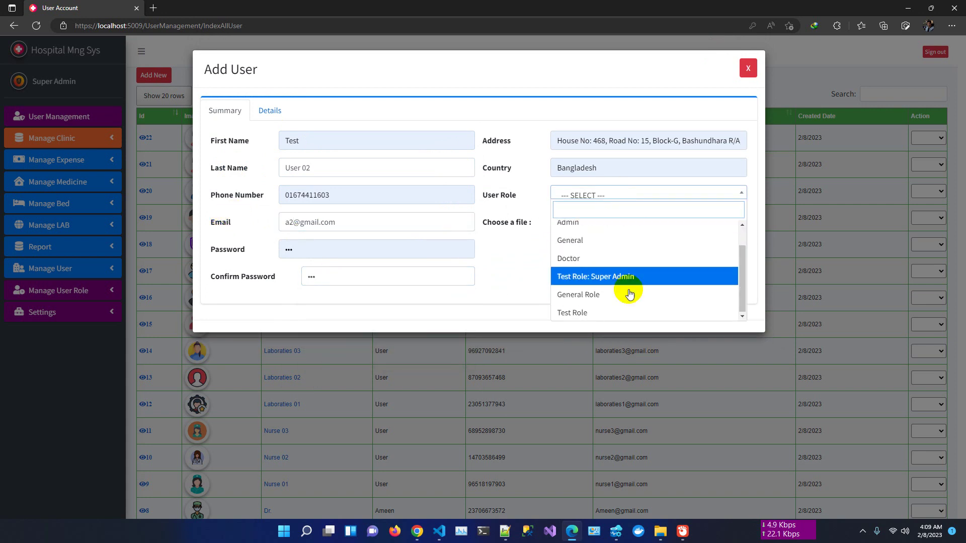
click(594, 295)
click(564, 267)
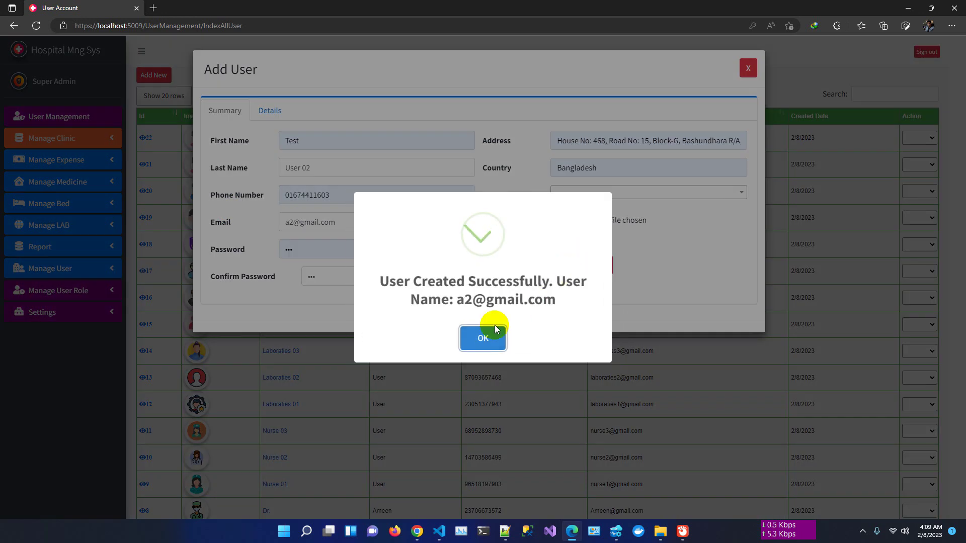
click(493, 327)
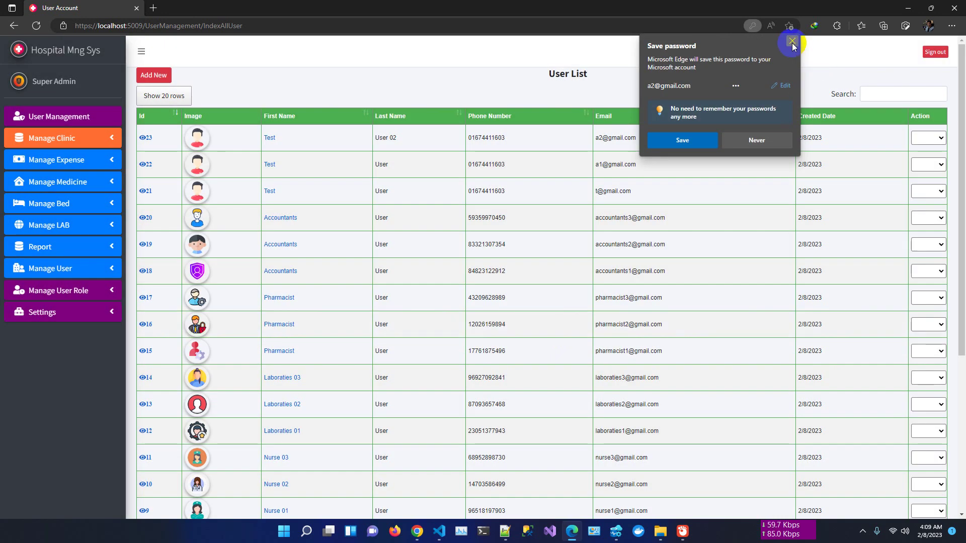
click(793, 40)
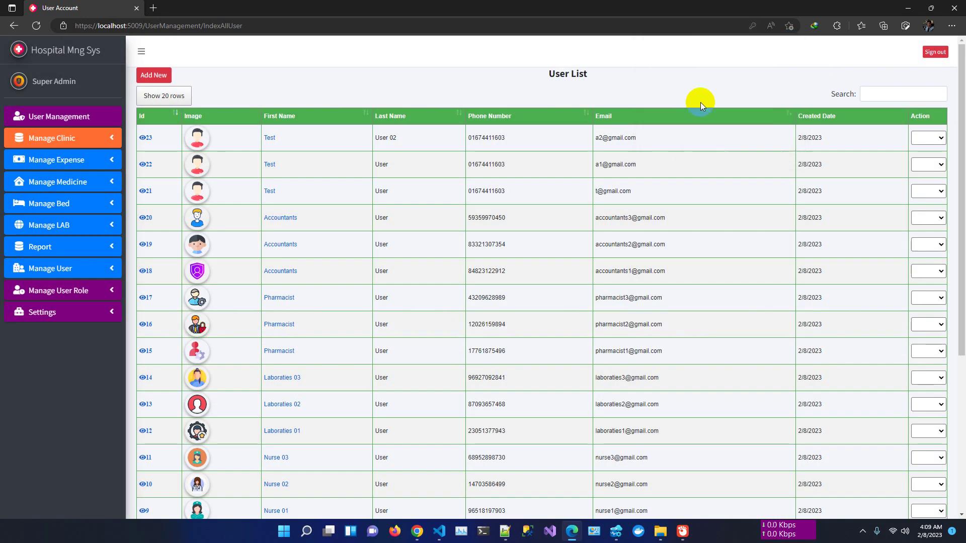
click(151, 168)
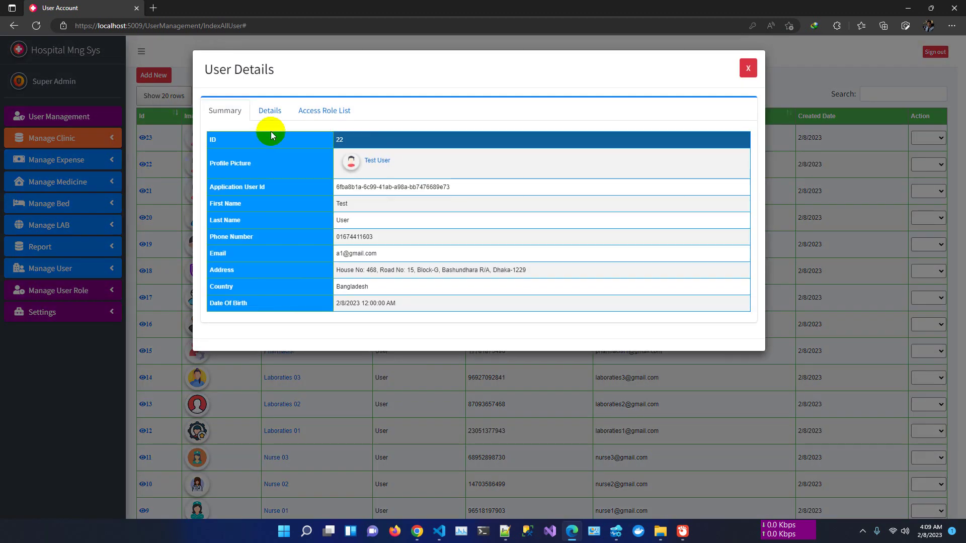
click(324, 110)
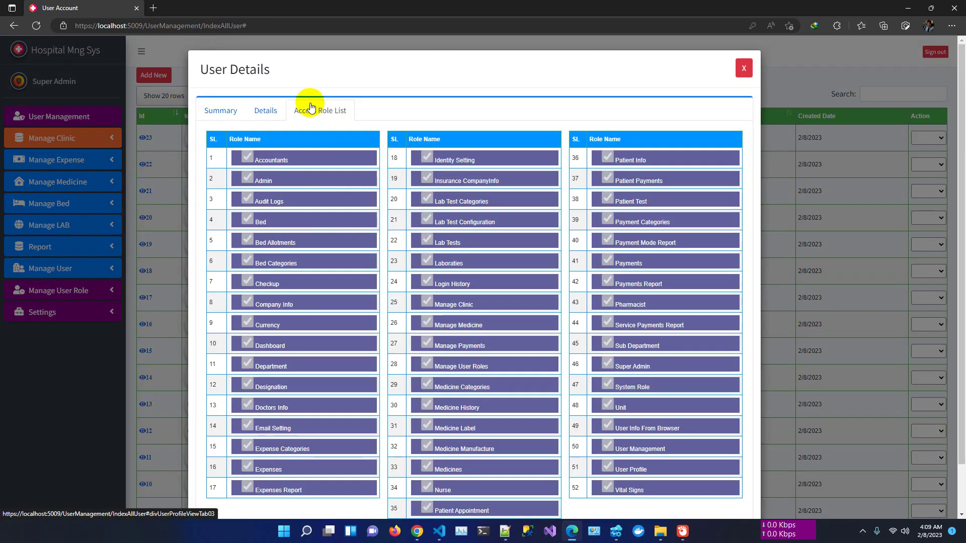
scroll(608, 251, down, 1)
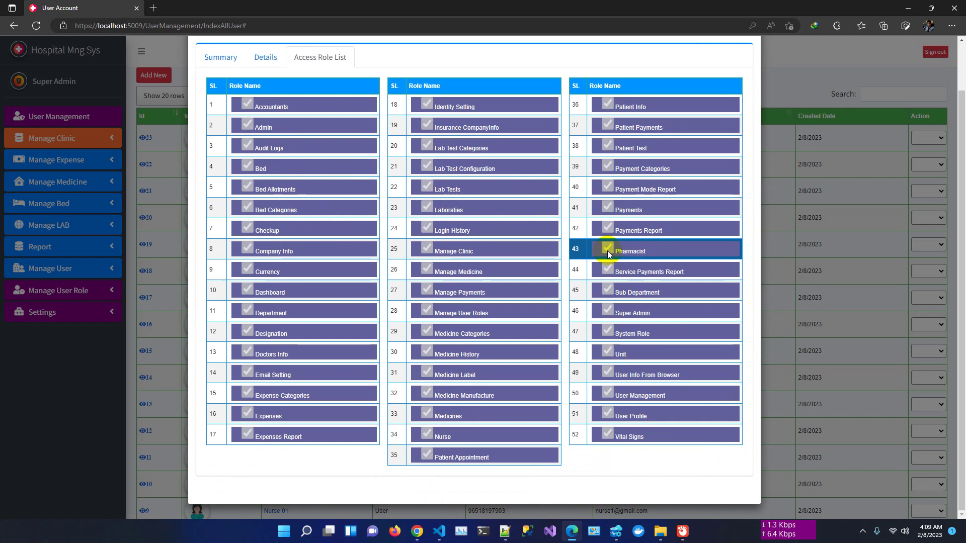
scroll(758, 138, up, 1)
click(742, 67)
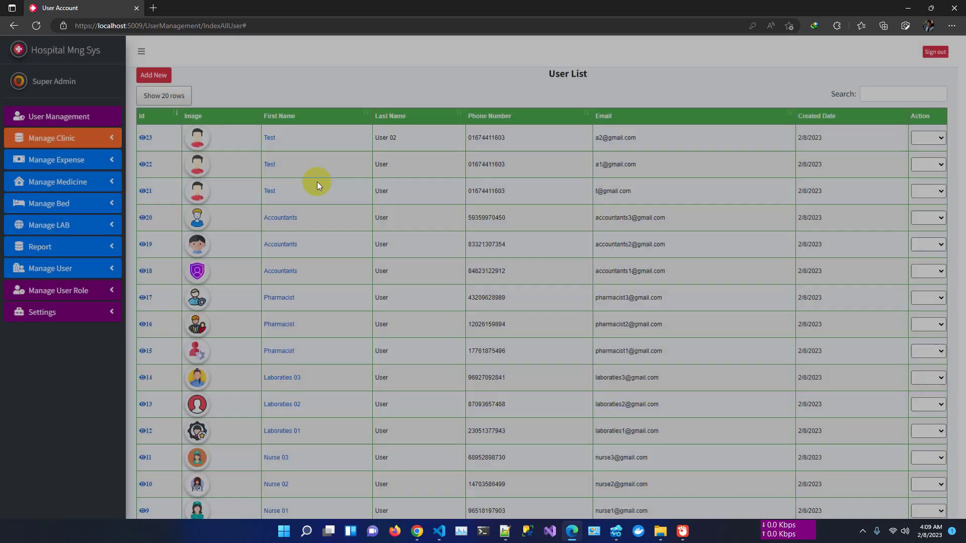
click(141, 138)
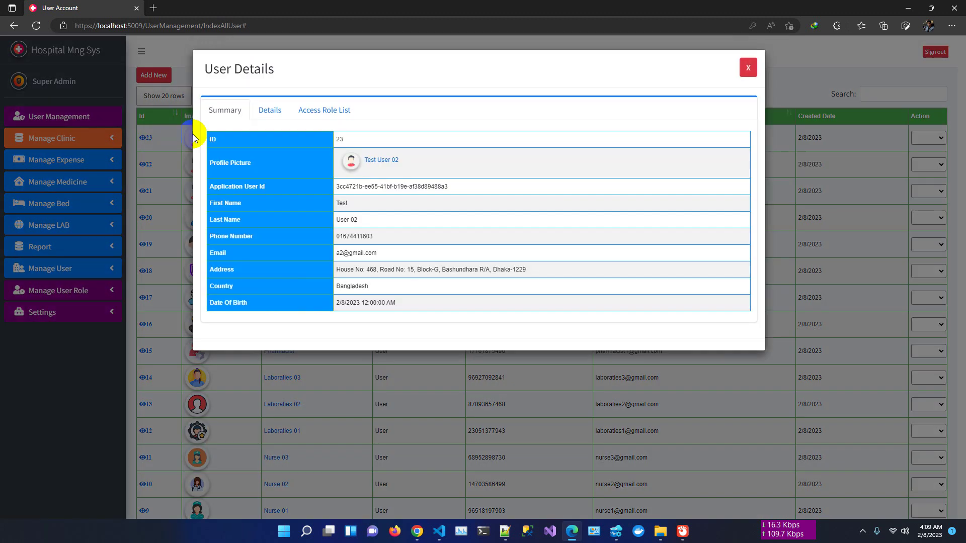
click(317, 111)
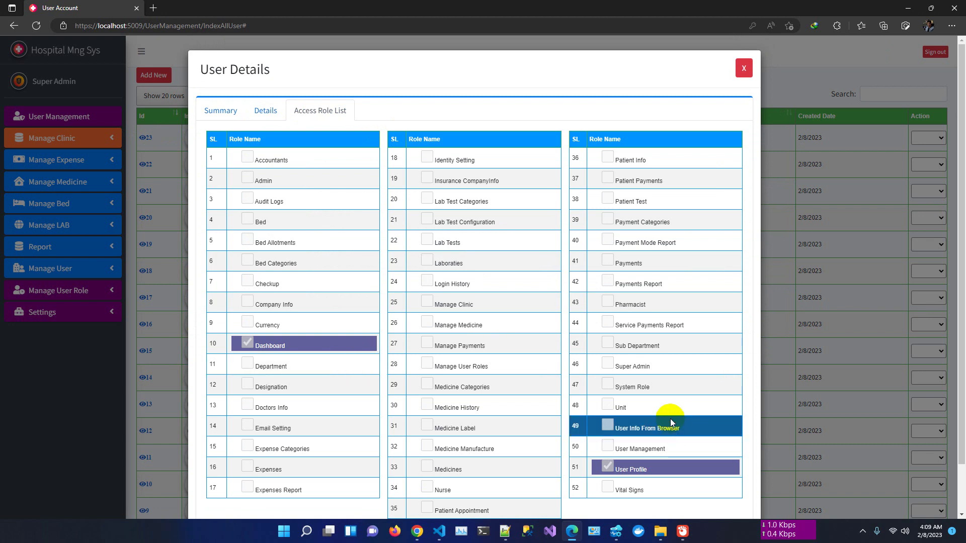
click(744, 68)
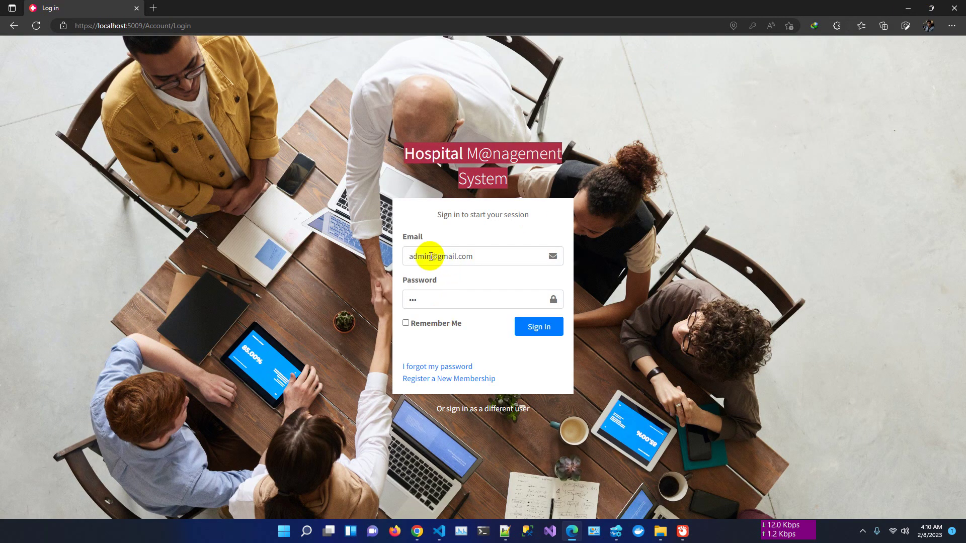
double_click(425, 256)
key(BackSpace)
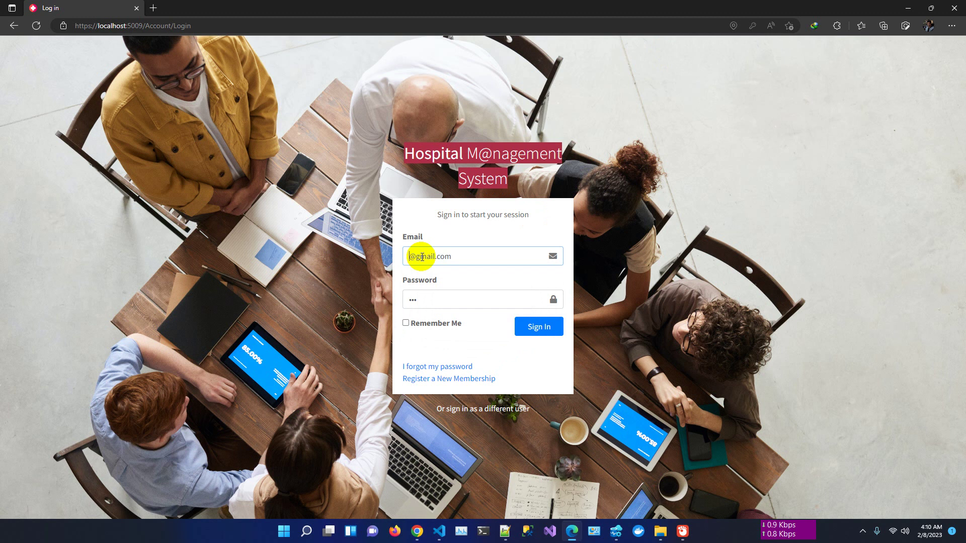
text(a1)
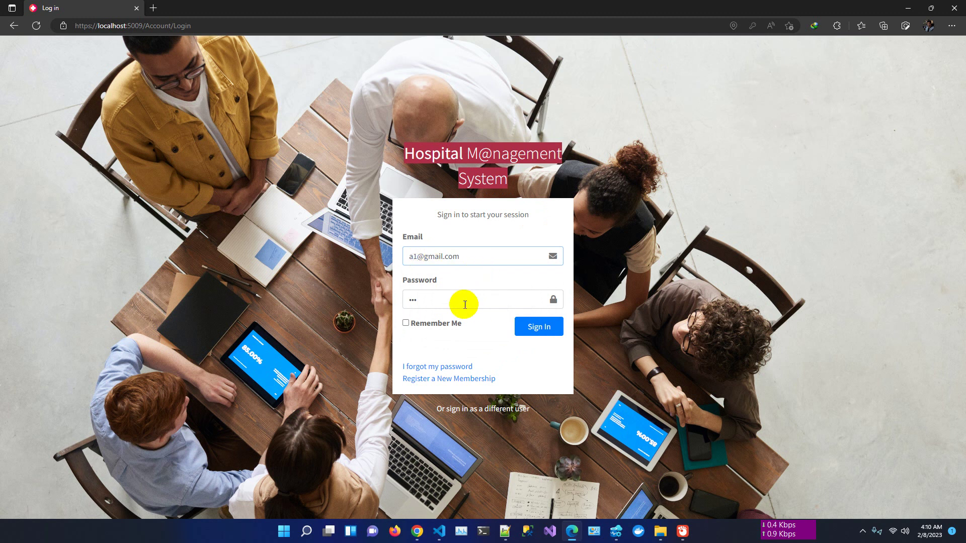
click(459, 301)
key(BackSpace)
key(BackSpace)
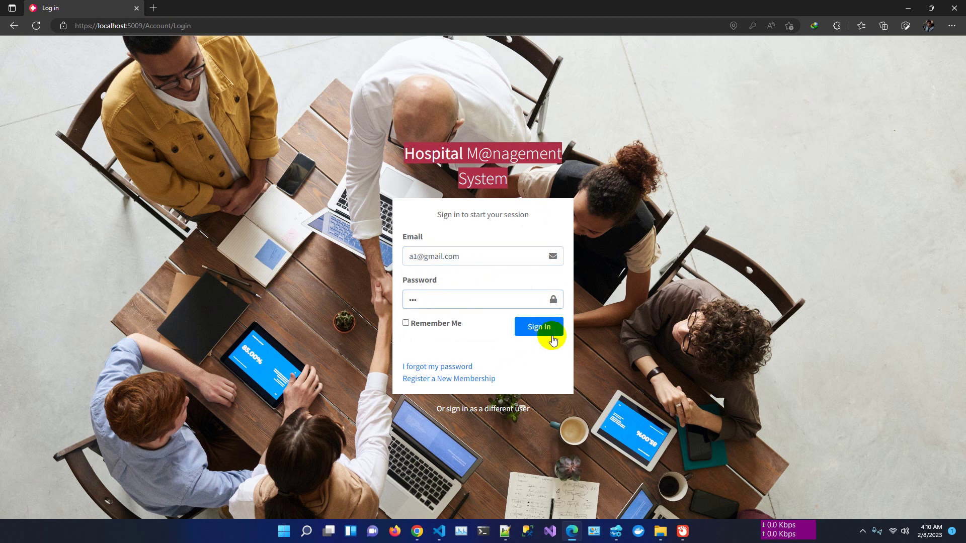
click(548, 330)
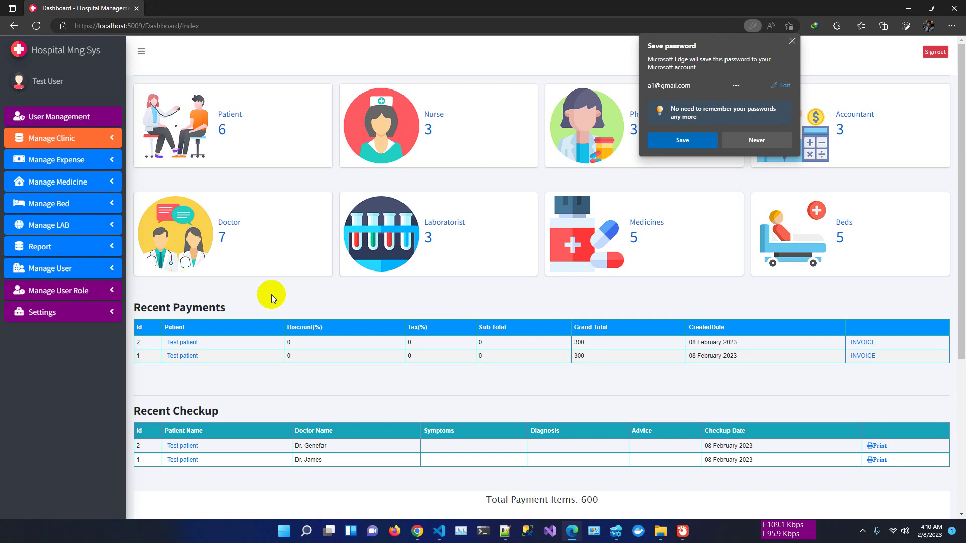
click(792, 41)
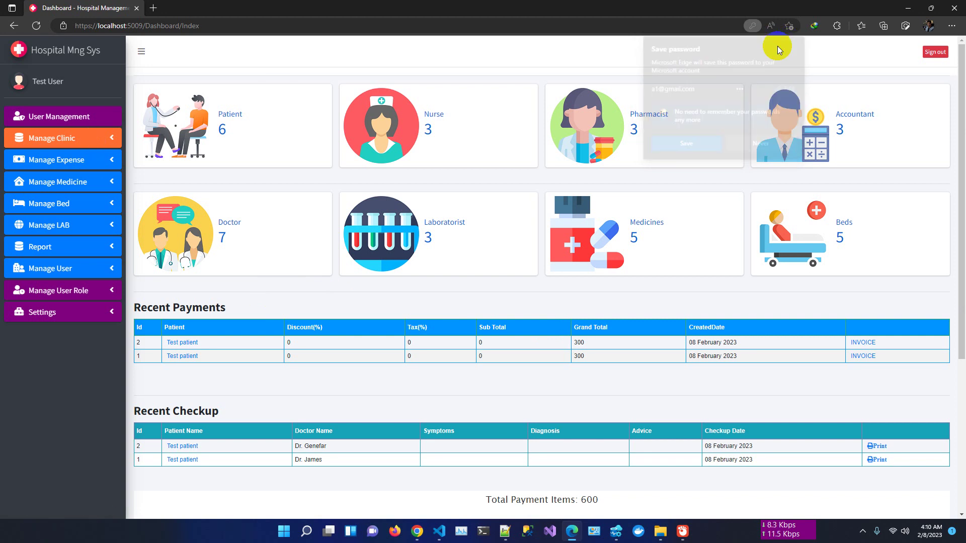
click(58, 89)
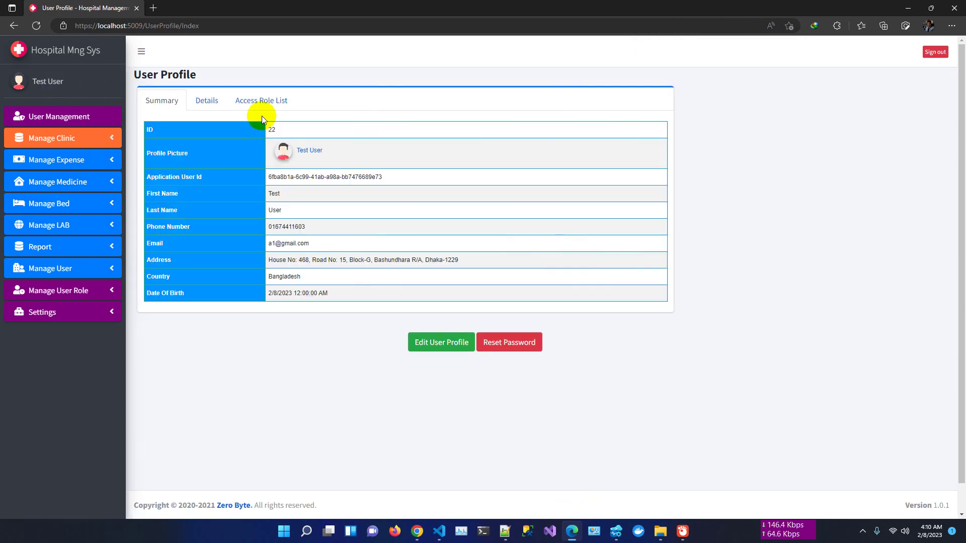
click(267, 100)
scroll(615, 312, down, 5)
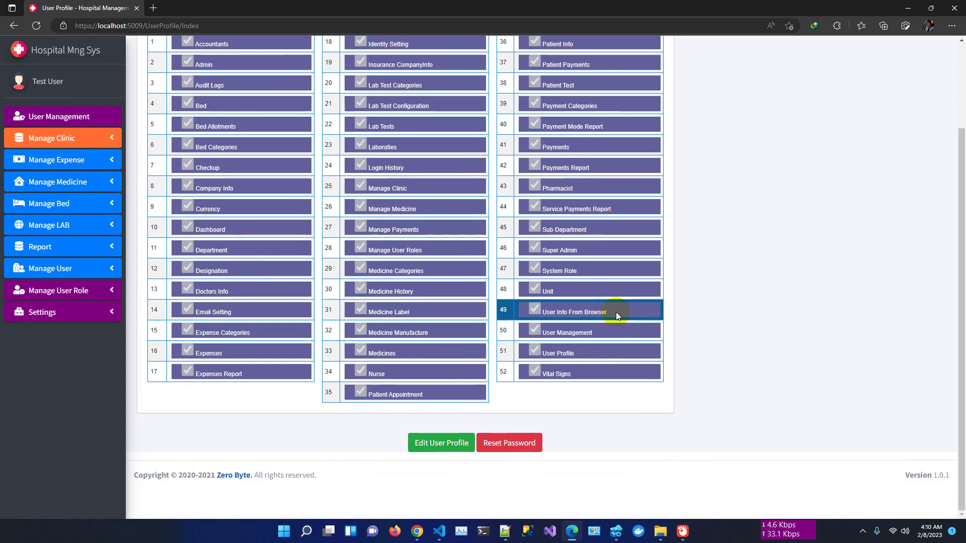
scroll(616, 312, up, 5)
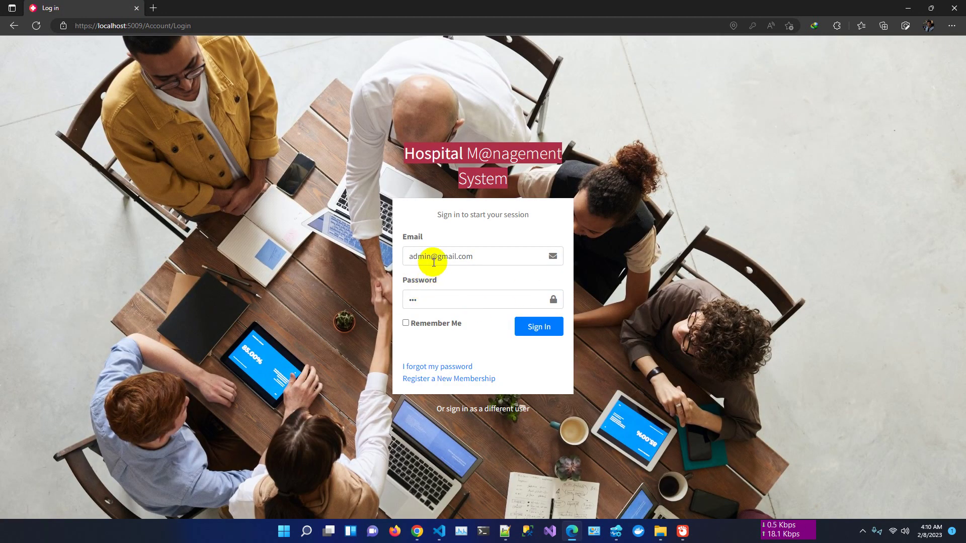
drag(434, 262, 341, 261)
text(a2)
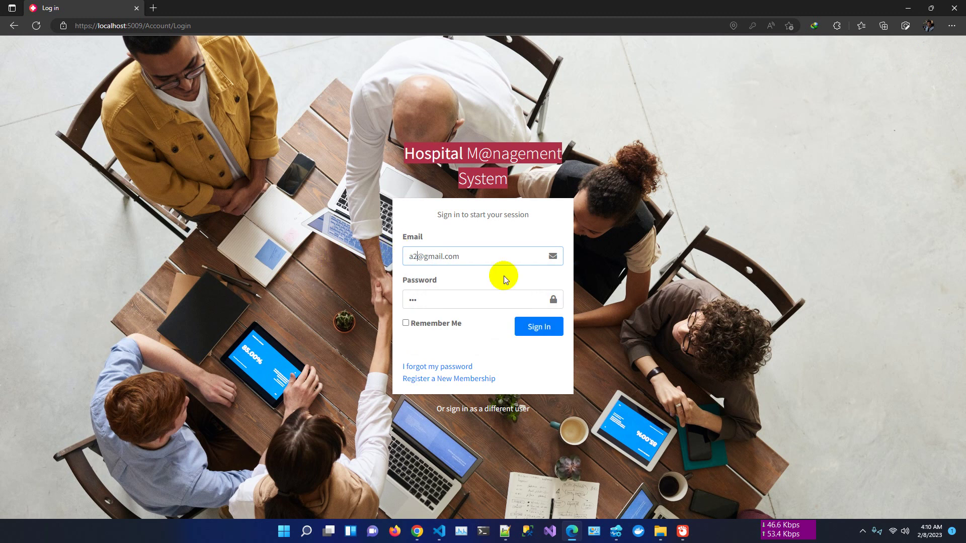
click(541, 333)
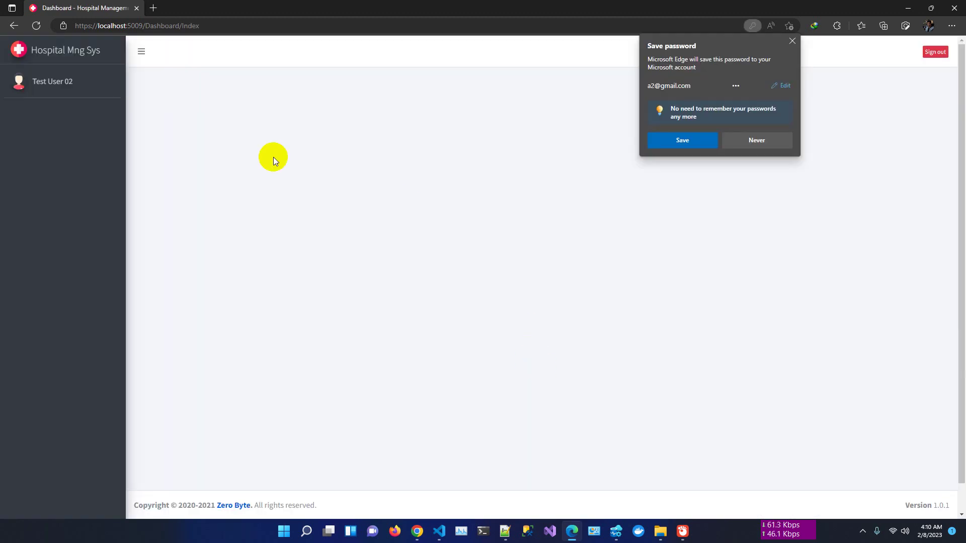
click(793, 41)
click(60, 83)
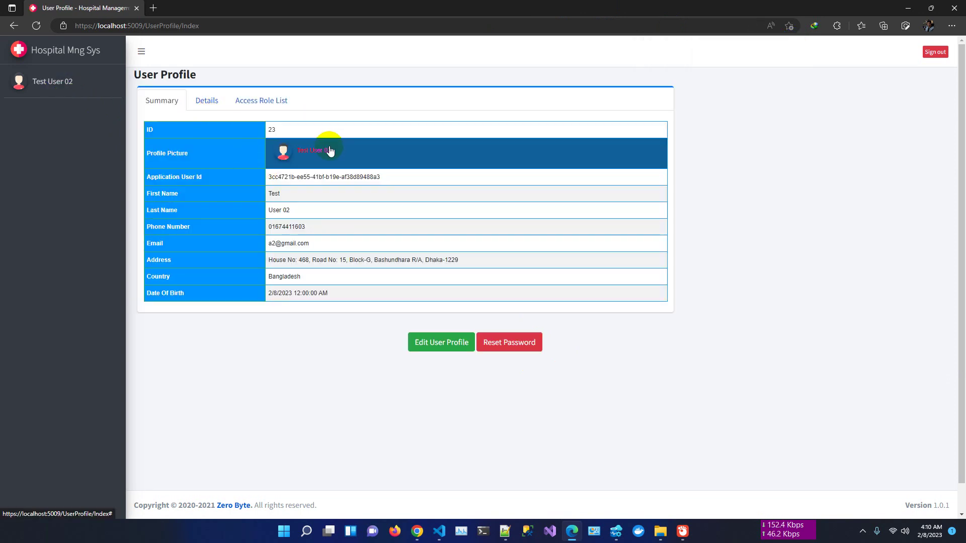
click(216, 102)
click(254, 102)
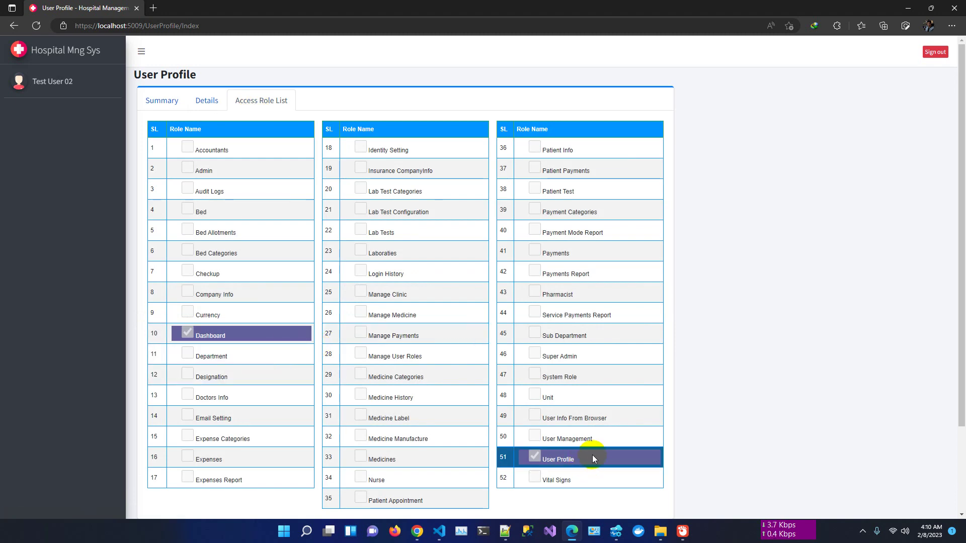
scroll(593, 455, down, 2)
scroll(480, 337, up, 2)
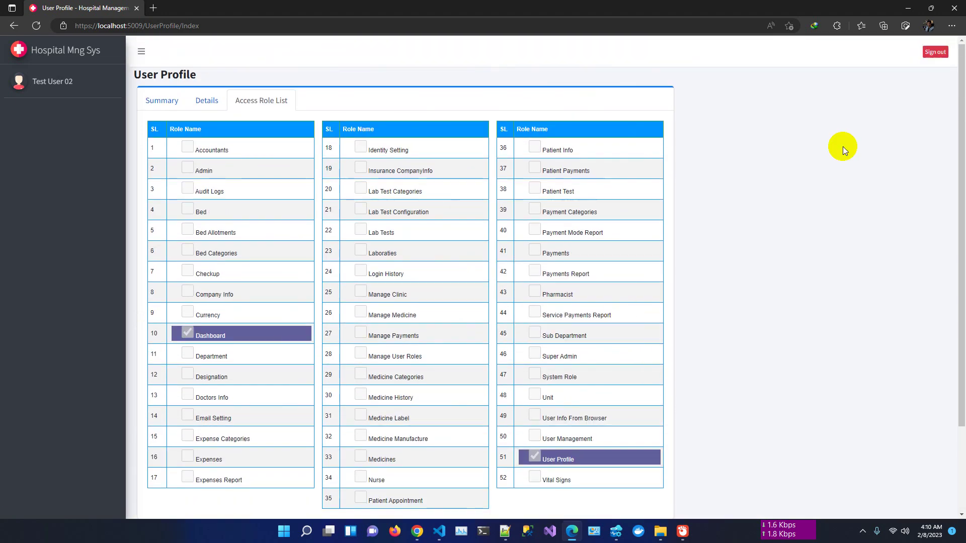
click(936, 51)
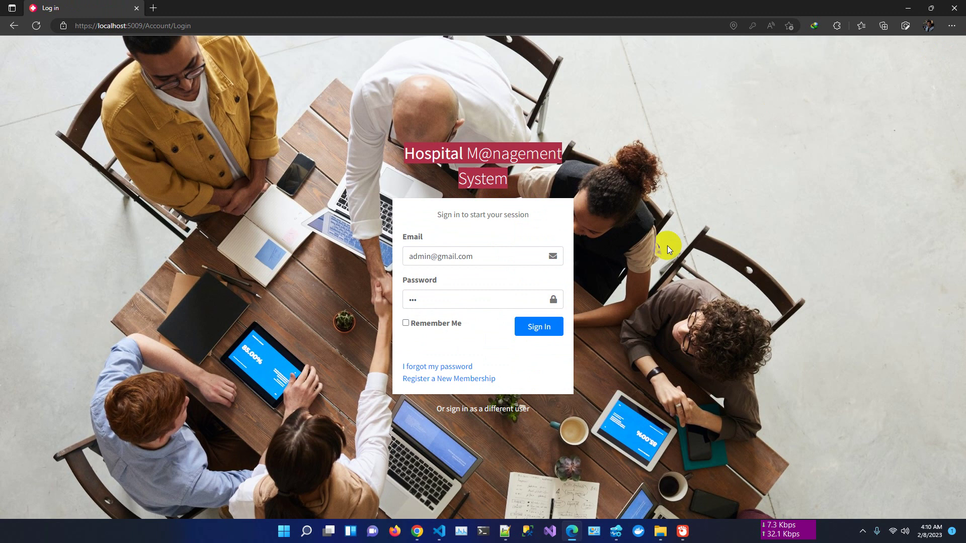
- Sign back in as administrator and open the System Role list
click(538, 327)
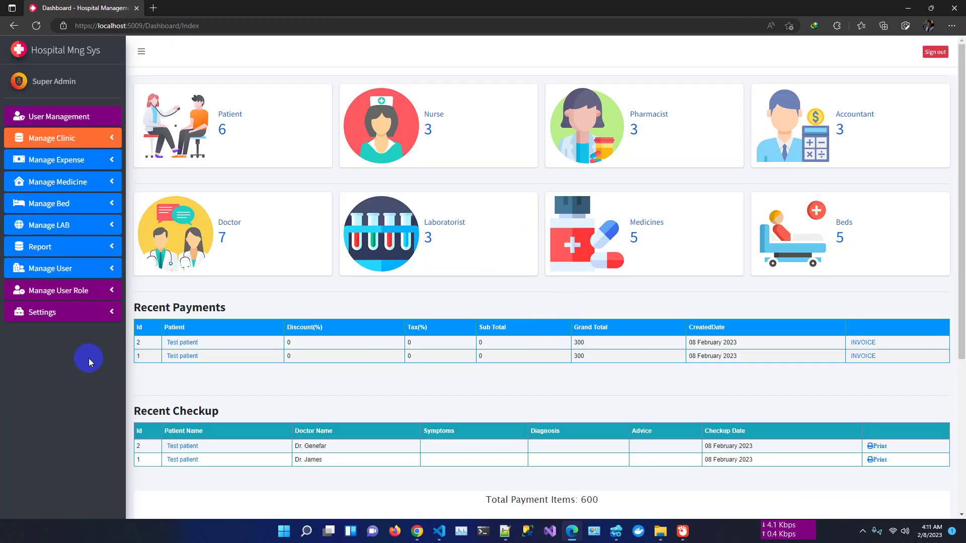
click(67, 291)
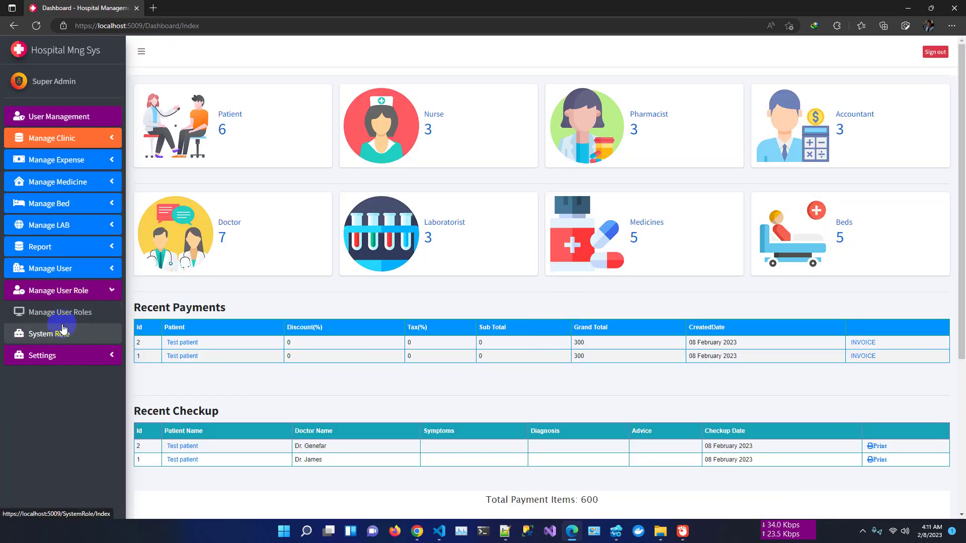
click(59, 334)
- Try adding a role named Admin, which is rejected because it already exists
click(144, 74)
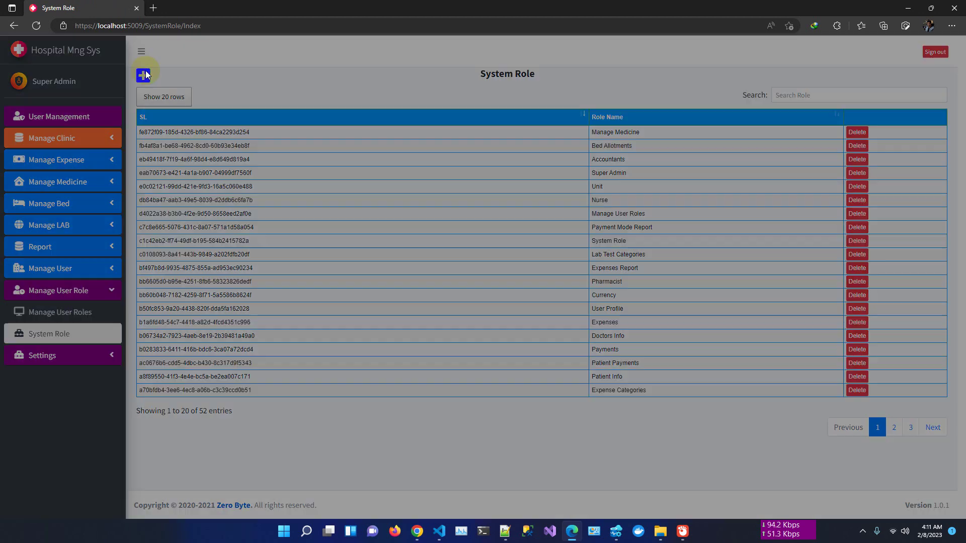
click(319, 120)
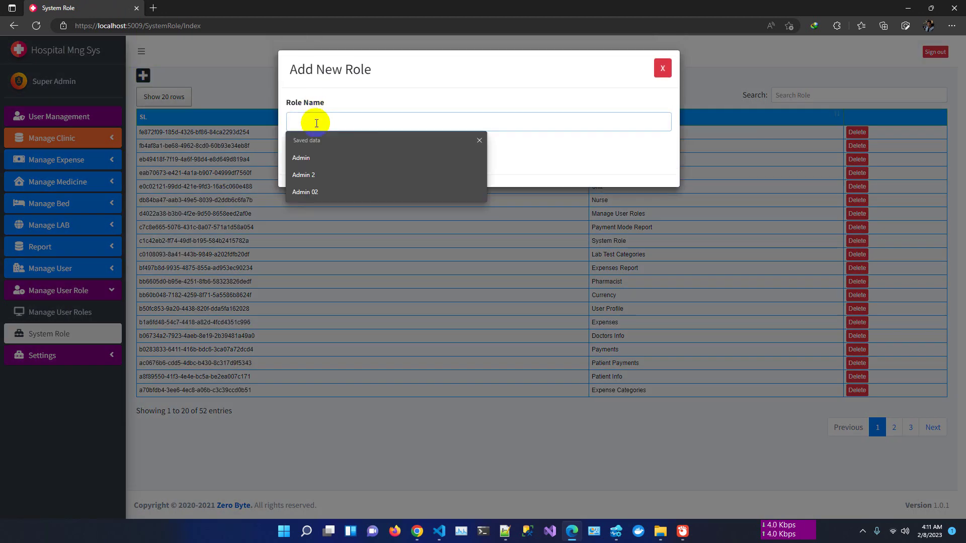
click(324, 156)
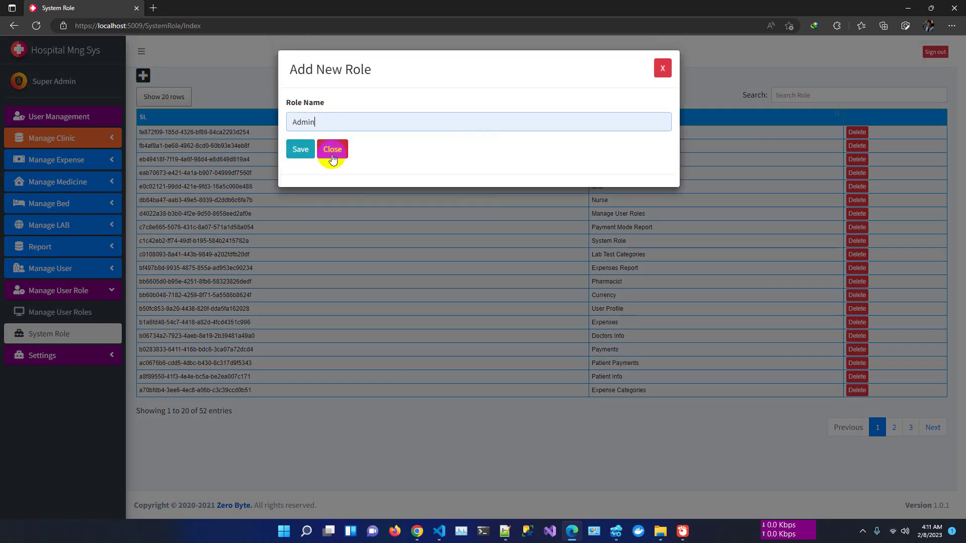
click(301, 151)
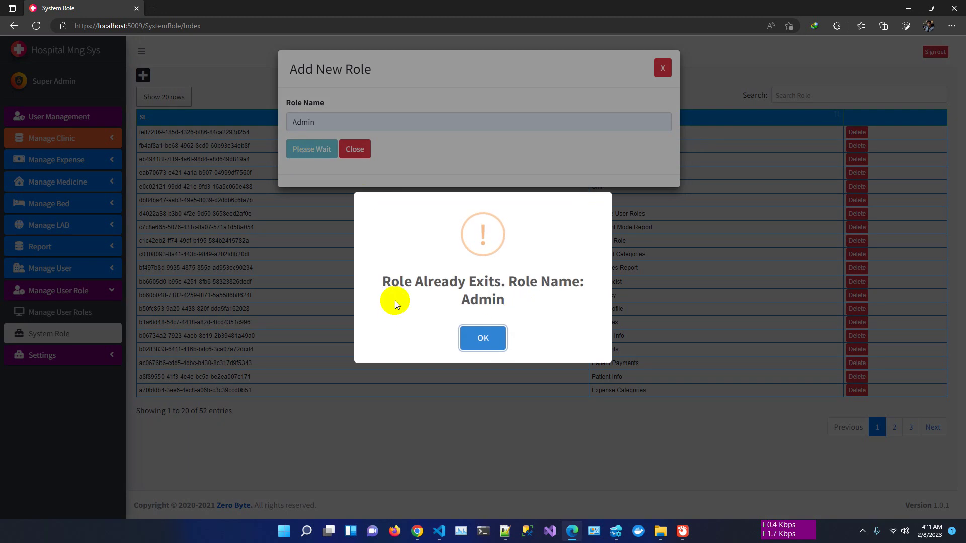
click(491, 342)
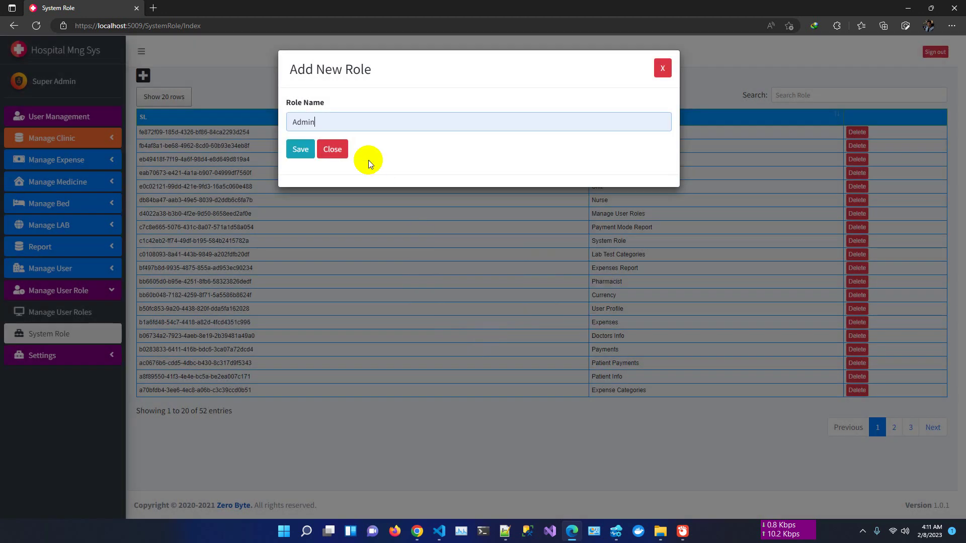
- Rename the new role to Admin 2 and save it
text(2)
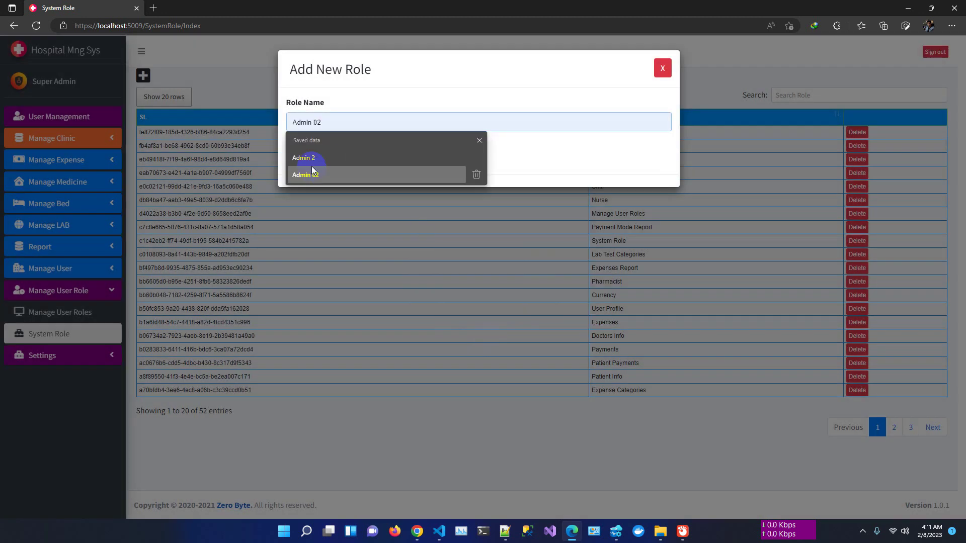
click(313, 160)
click(299, 151)
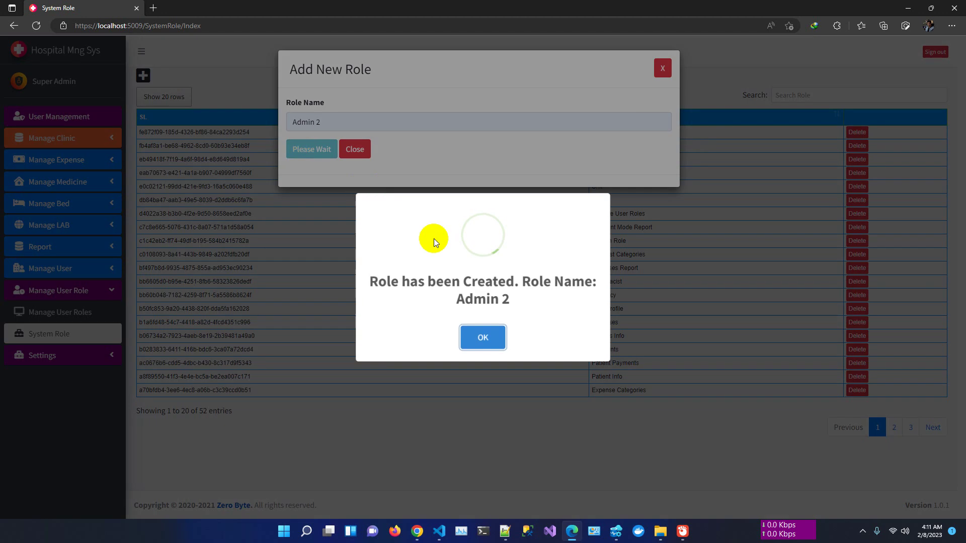
click(491, 341)
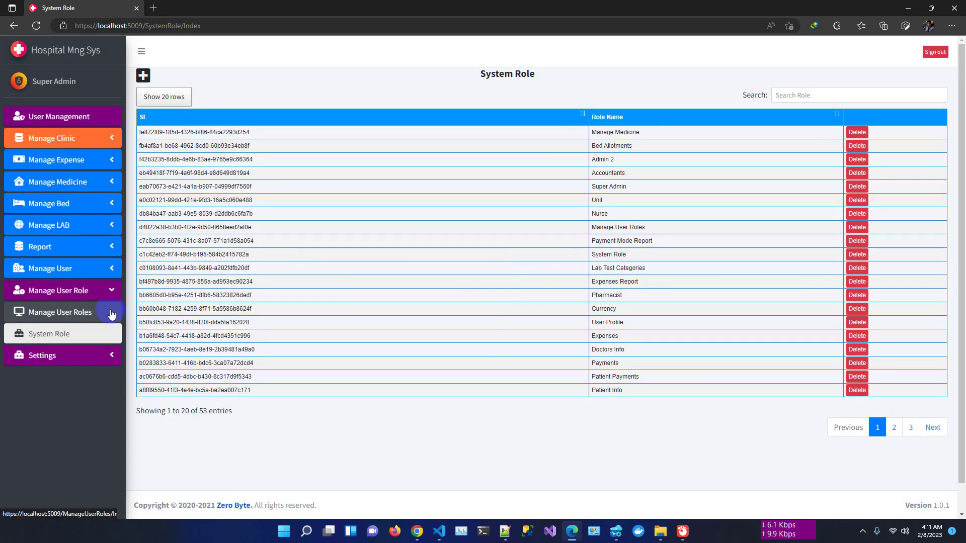
- View the dotnet core 6.0 update notes in Notepad++, then switch to the HosMS project in VS Code
click(92, 338)
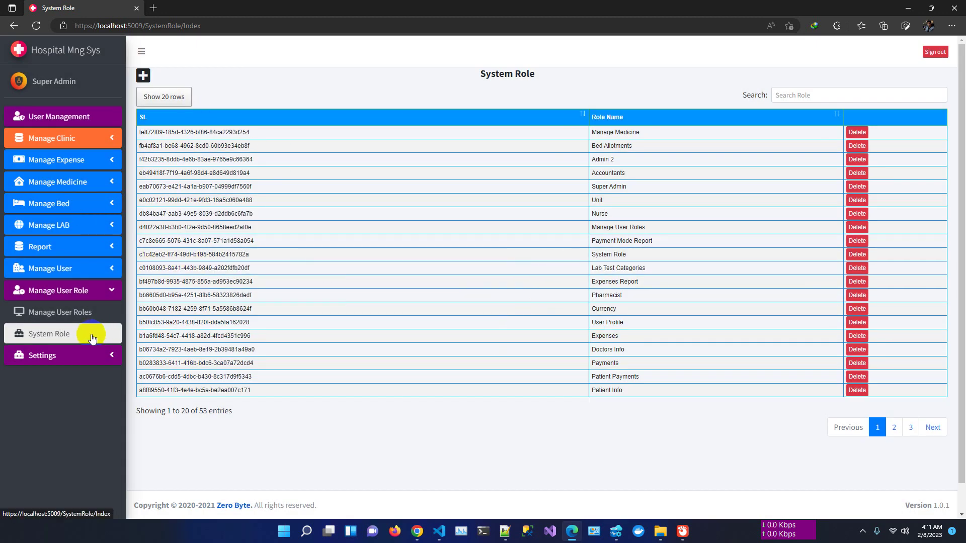
click(505, 533)
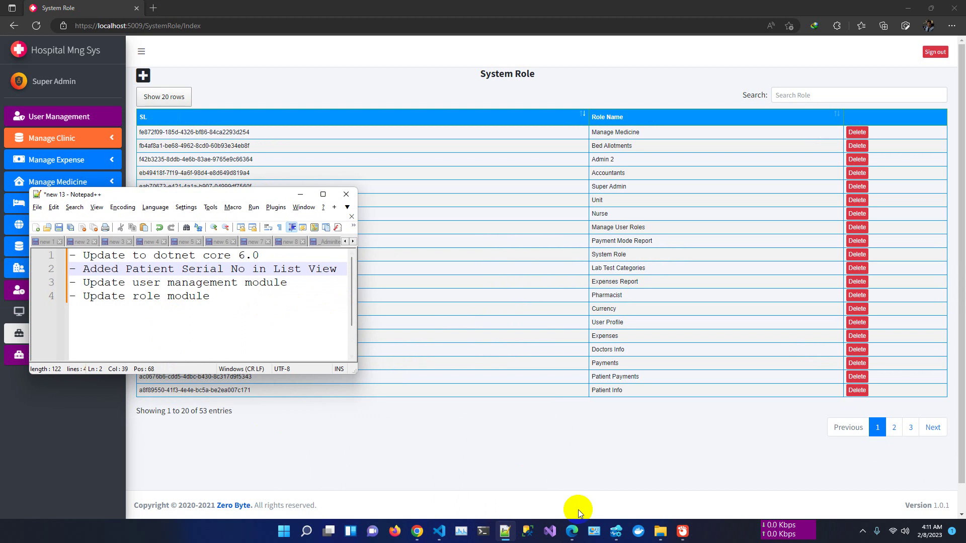
mouse_move(447, 537)
click(487, 493)
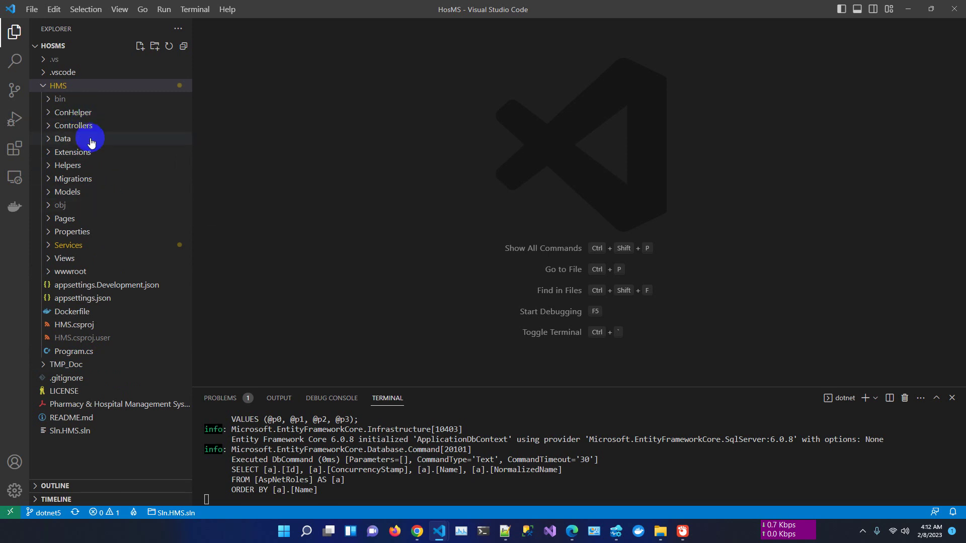
- Expand and collapse the Models and wwwroot folders, then return to the System Role page in Edge
click(72, 194)
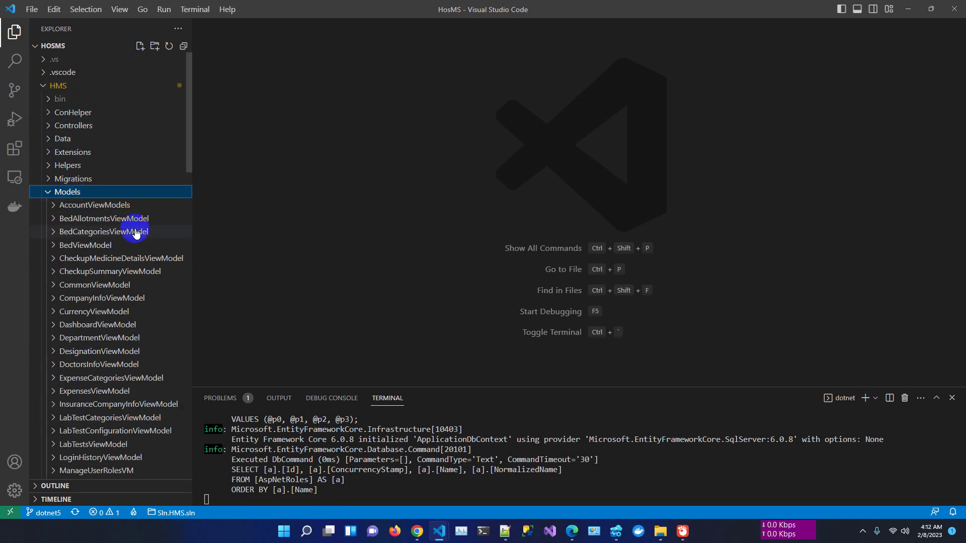
click(66, 194)
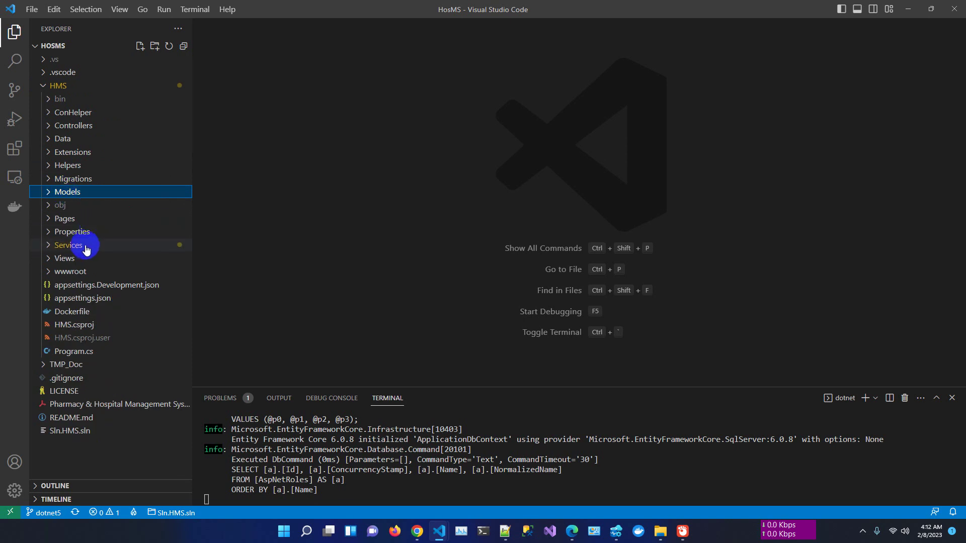
click(70, 273)
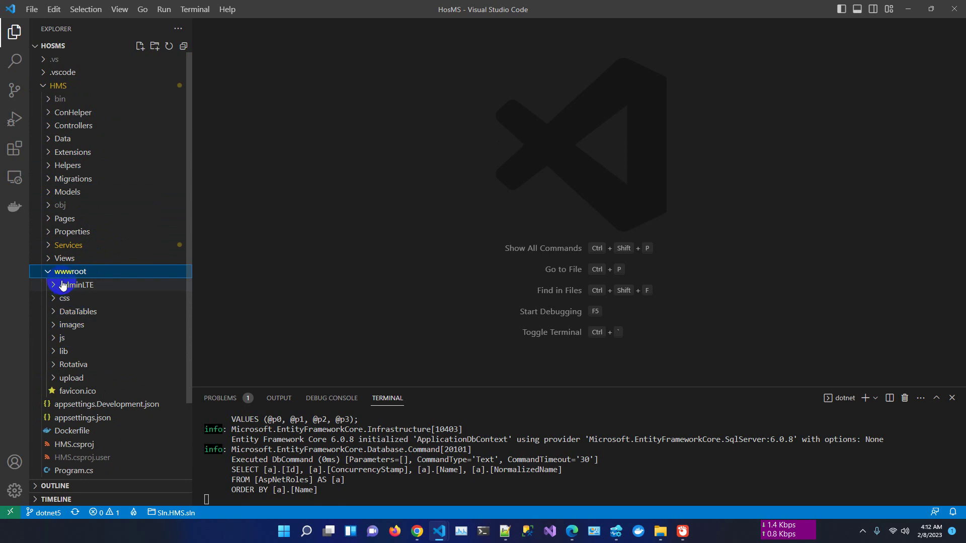
click(61, 272)
click(572, 532)
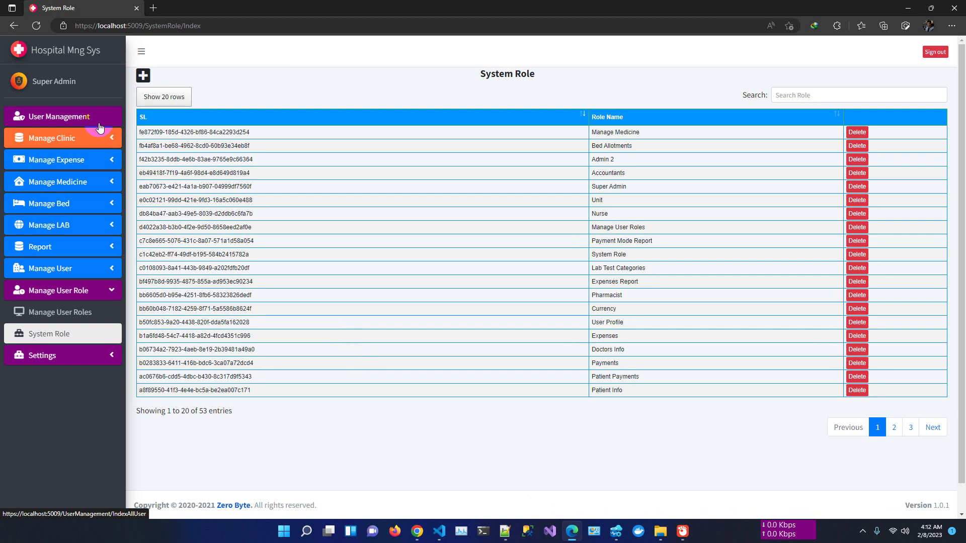
- Open Patient Info, start a new patient and enter the first and last name
click(73, 132)
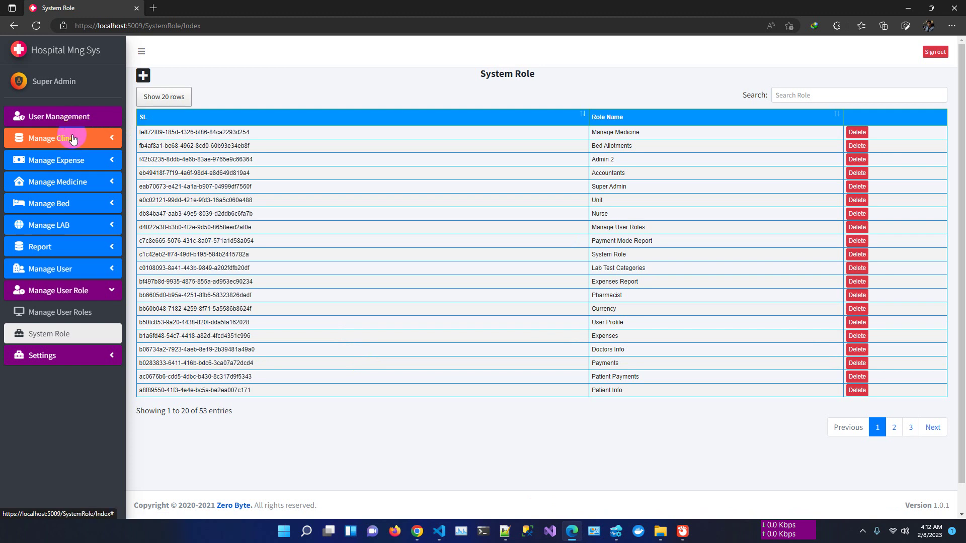
click(56, 161)
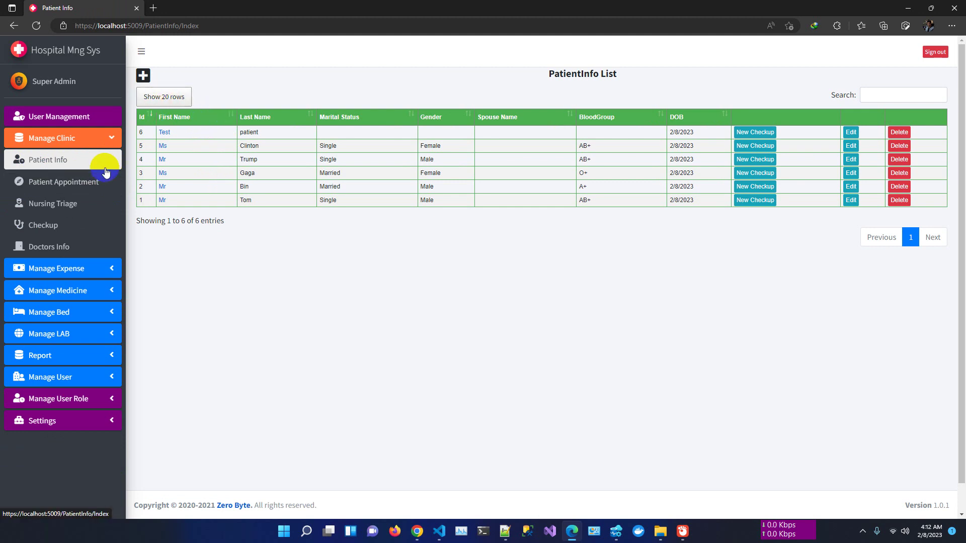
click(143, 76)
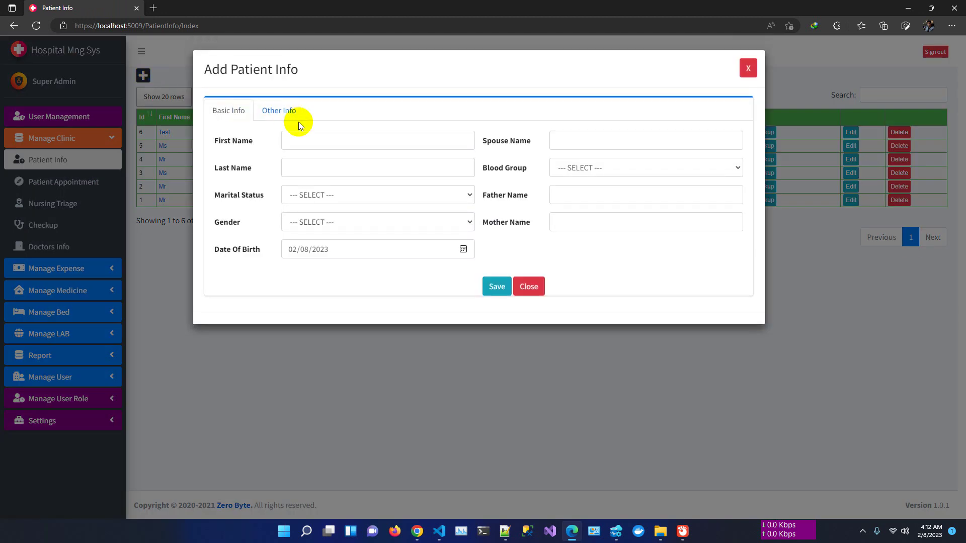
click(311, 133)
text(Mr)
key(Tab)
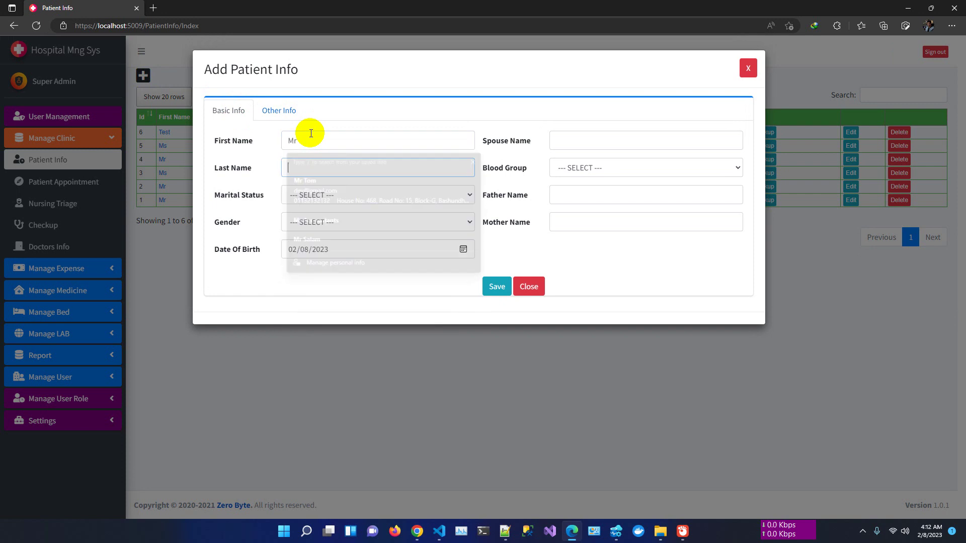
text(Reza)
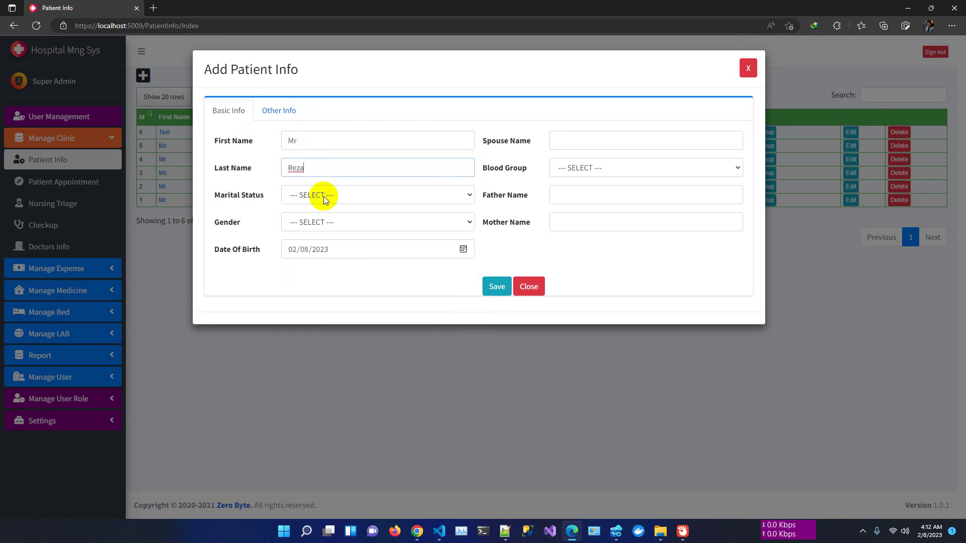
- Set marital status Single and gender Male, then save the patient as ID 7
click(323, 195)
click(326, 222)
click(319, 225)
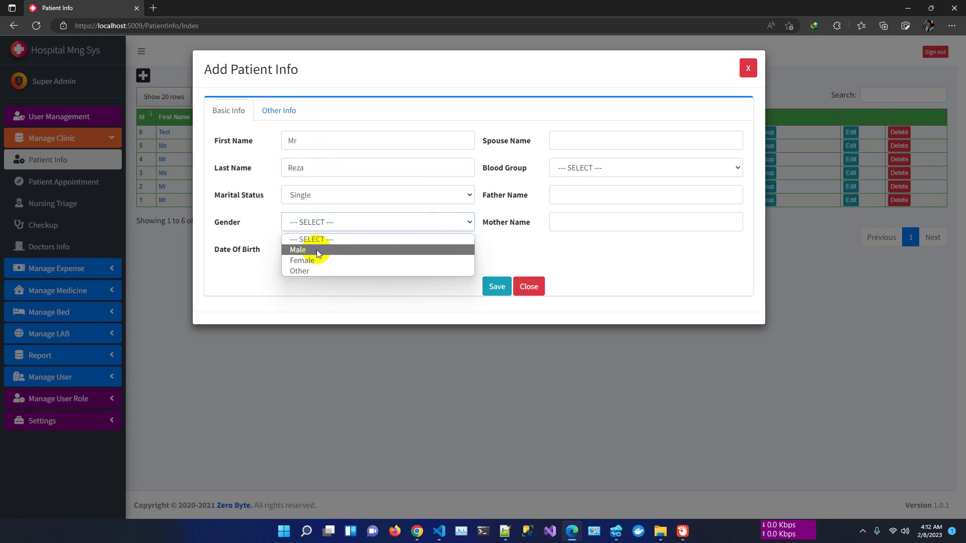
click(317, 246)
click(323, 250)
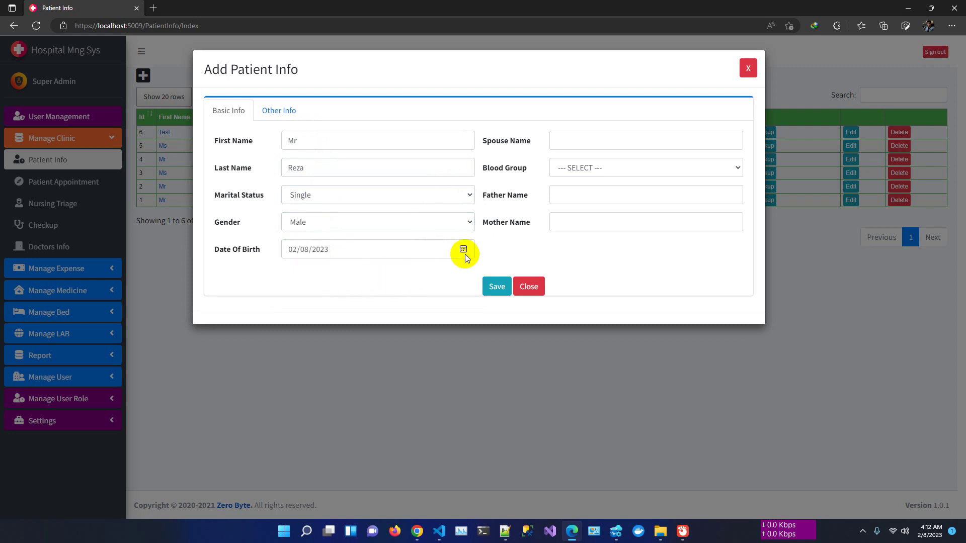
click(498, 287)
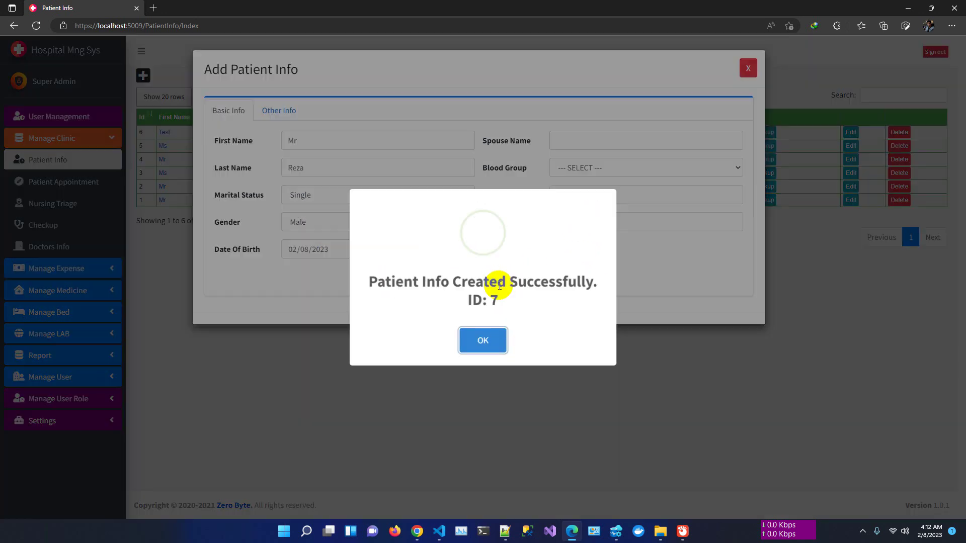
click(482, 336)
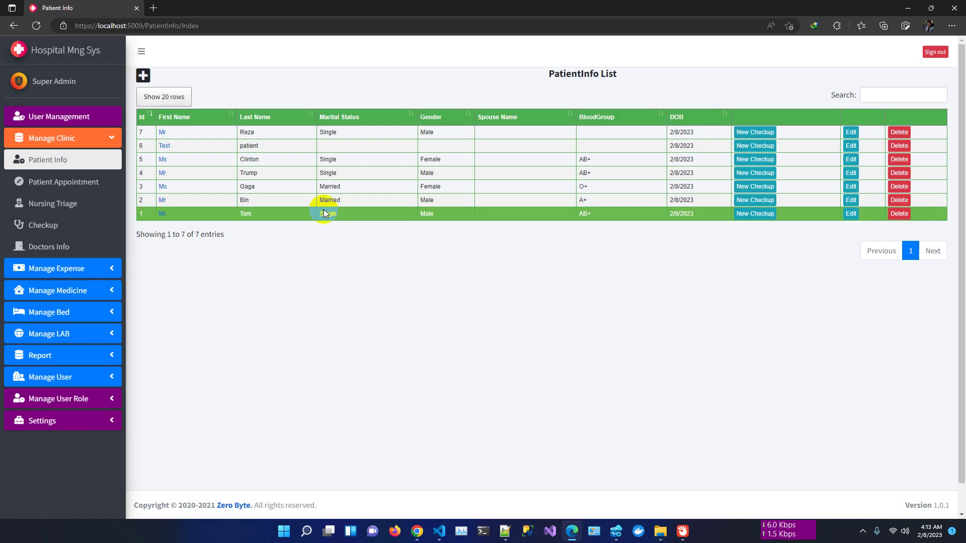
- Start a new appointment for the newly registered patient with Dr. James
click(97, 187)
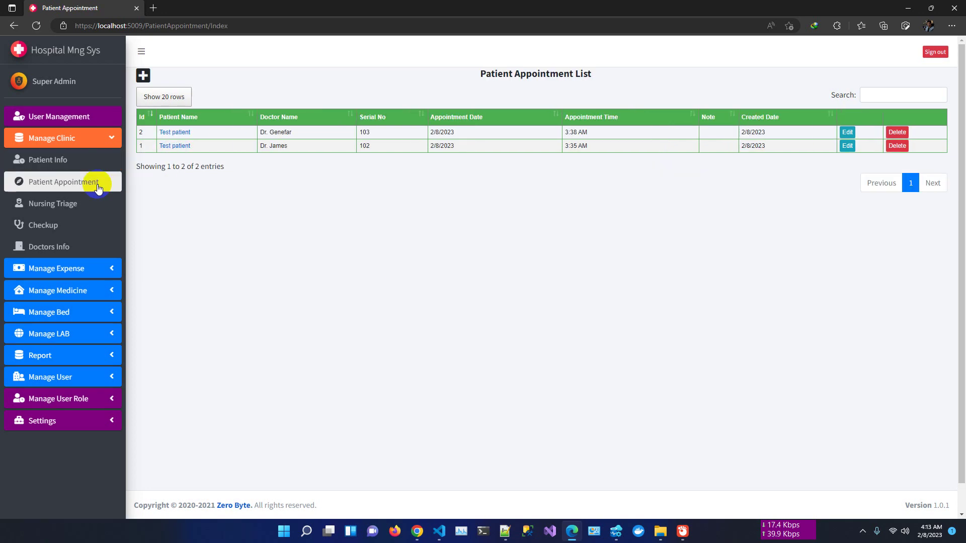
click(143, 75)
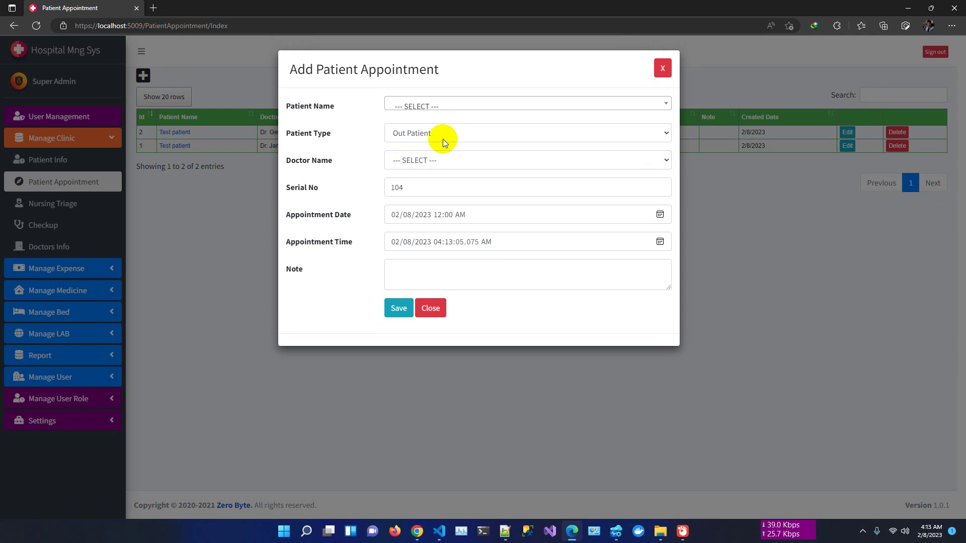
click(451, 106)
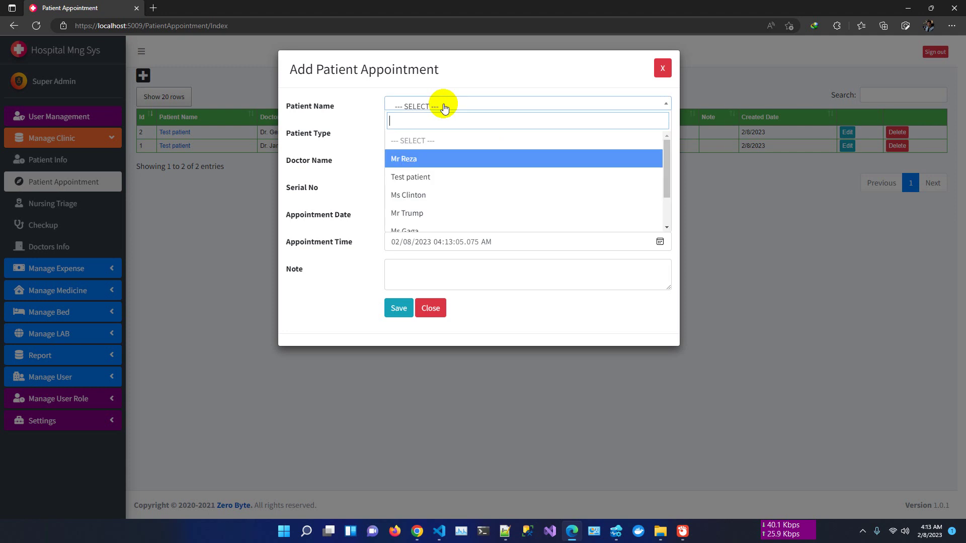
click(443, 160)
click(427, 159)
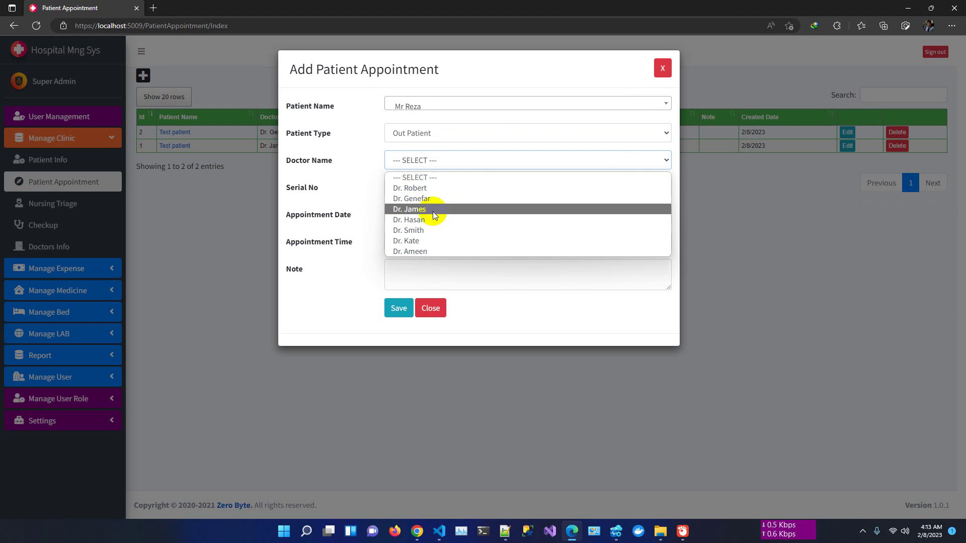
click(435, 210)
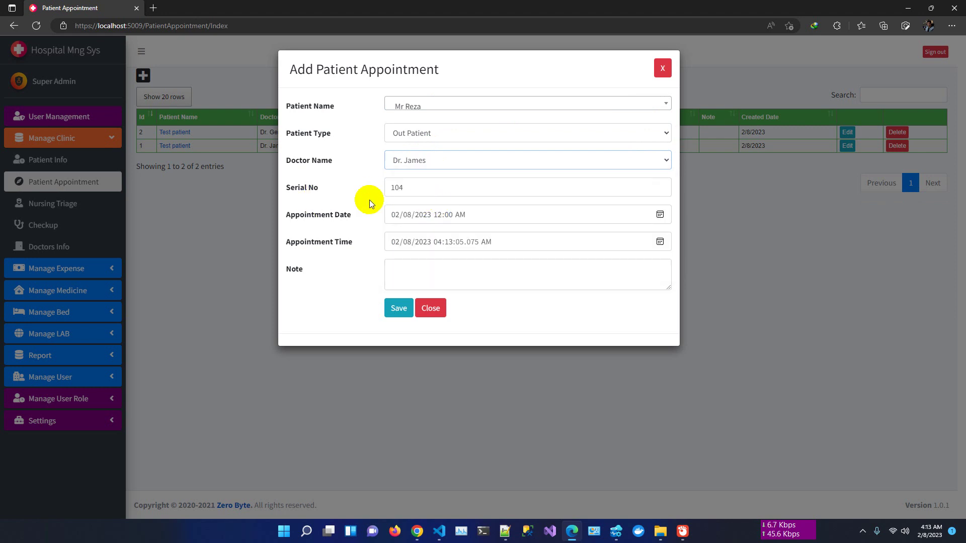
- Confirm serial 104, add the note TBD and save the appointment
click(427, 190)
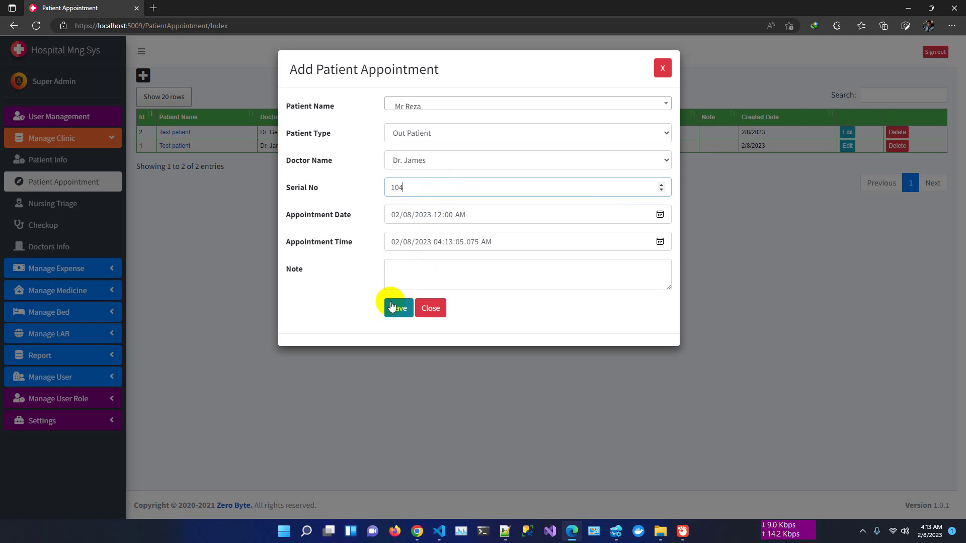
click(413, 265)
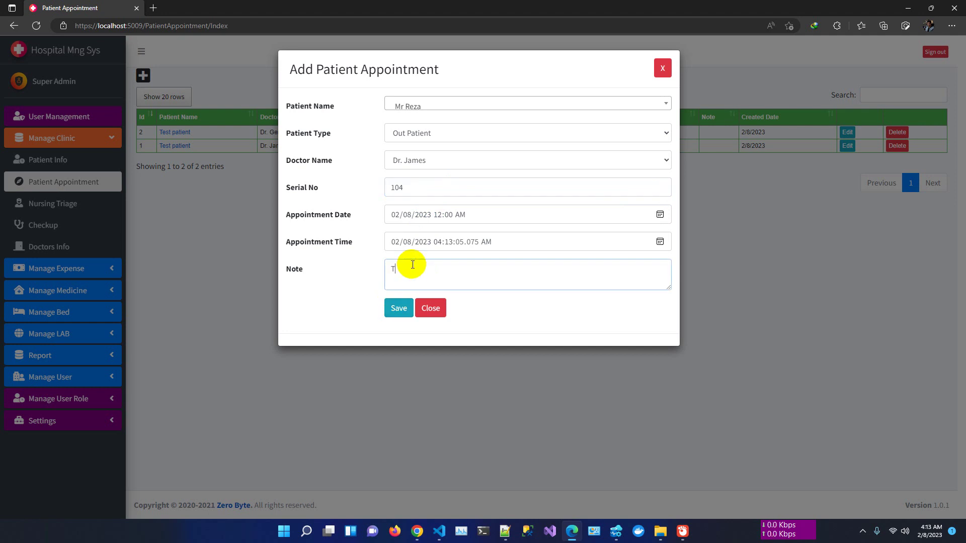
click(398, 313)
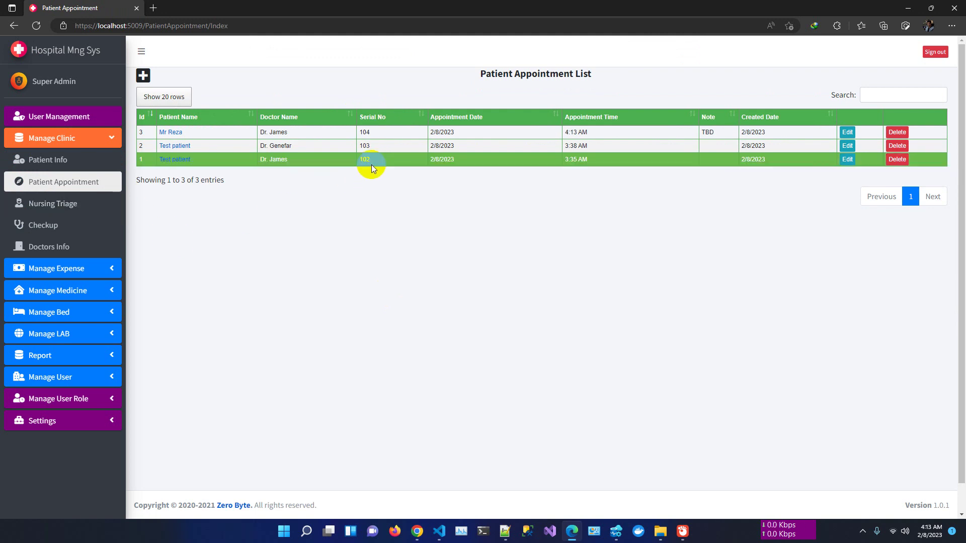
click(75, 203)
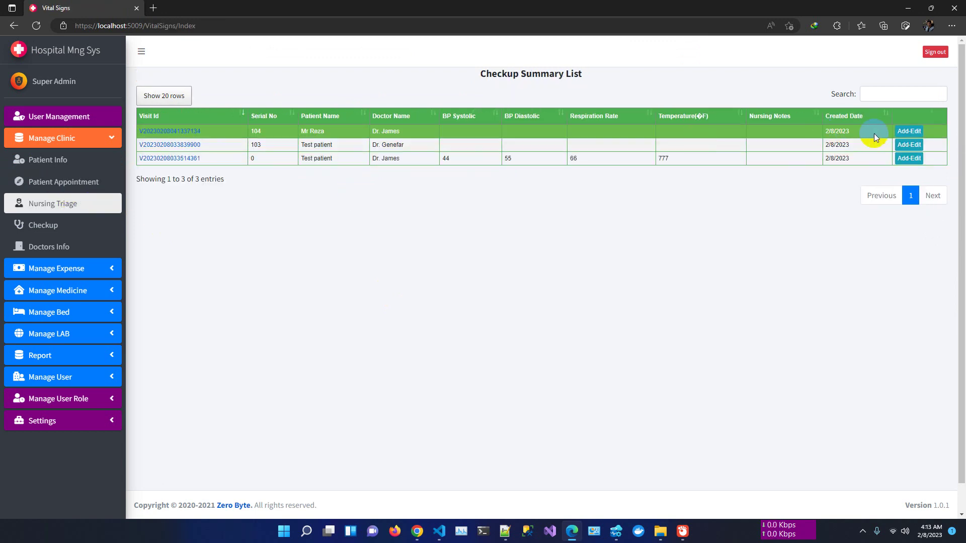
- Record vital signs 2 and temperature 3 for serial 104 and save them
click(906, 133)
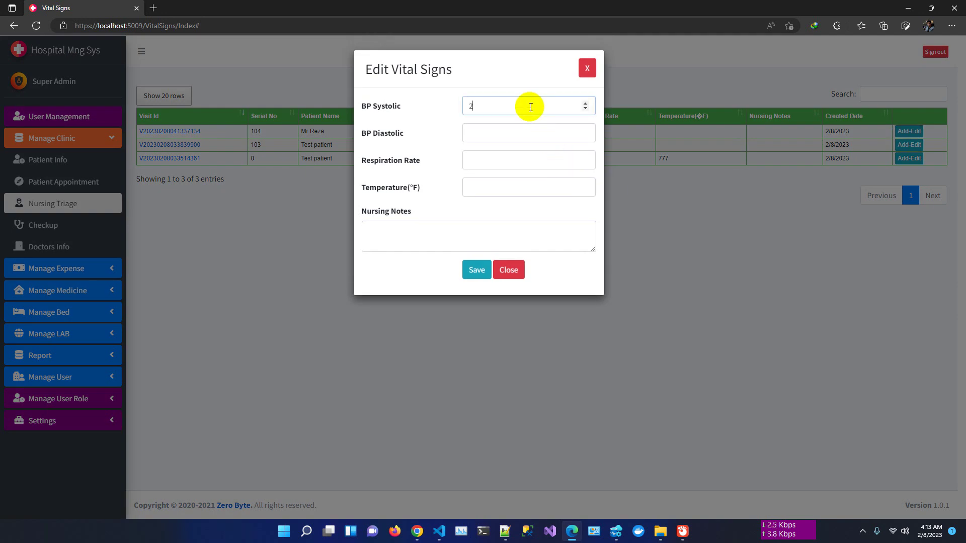
text(200)
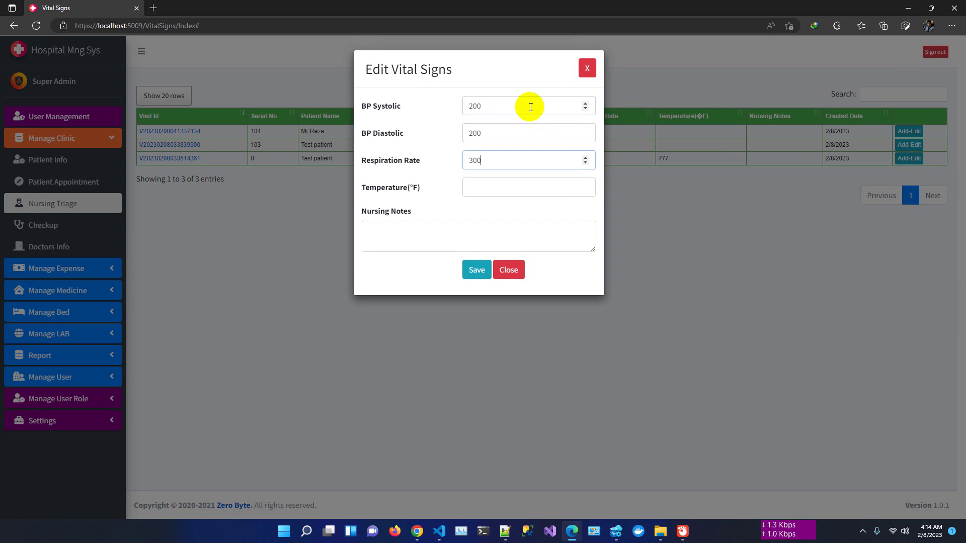
key(Tab)
text(3)
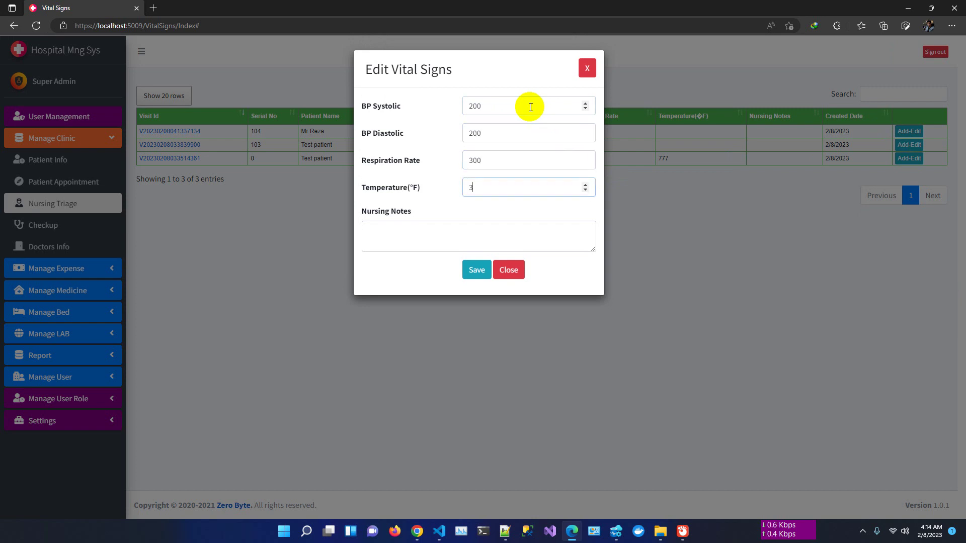
click(478, 271)
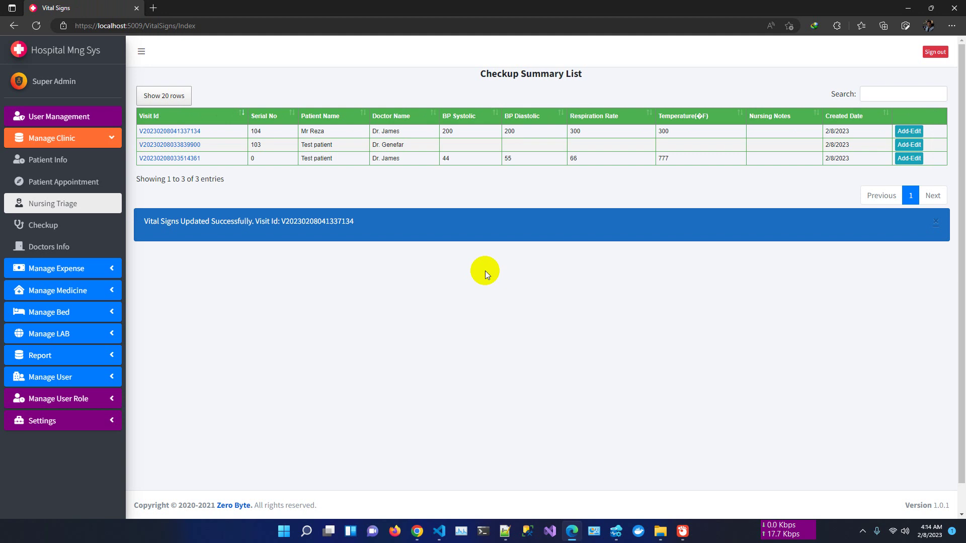
click(62, 230)
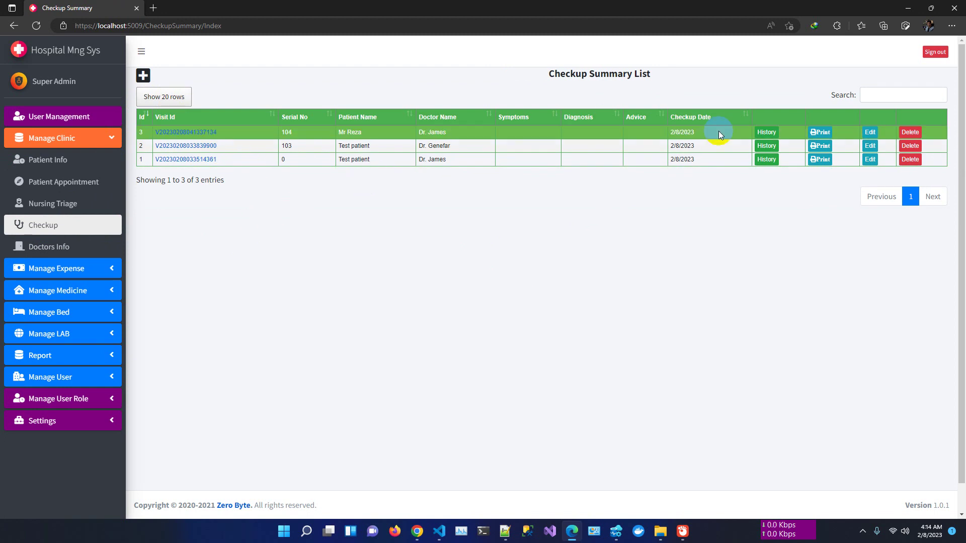
- Open checkup 3 for editing and look through its chief complaint, investigation and vital sign tabs
click(871, 133)
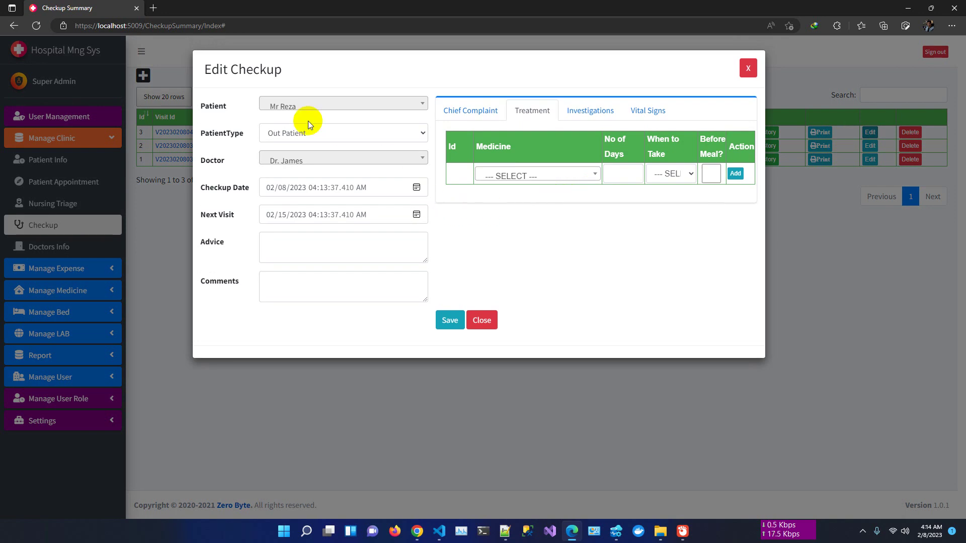
click(485, 116)
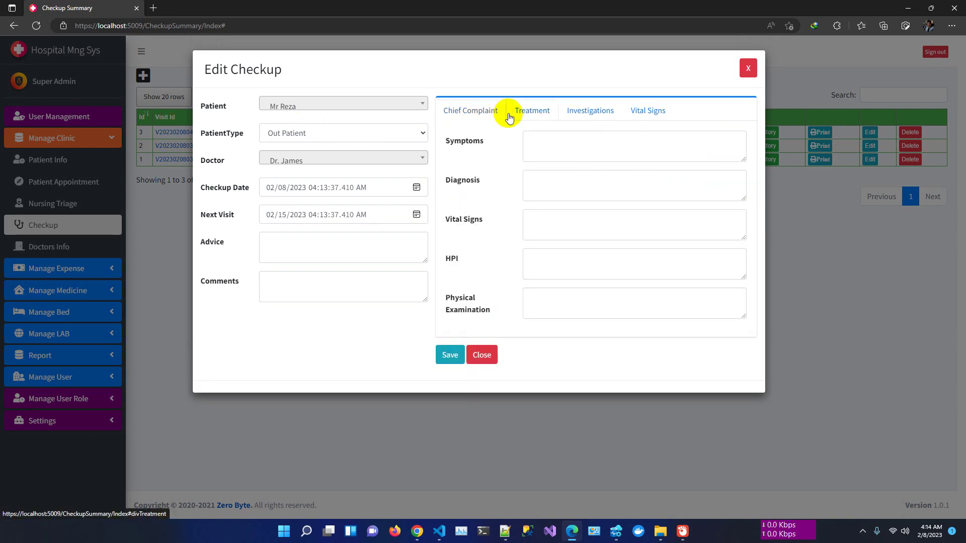
click(533, 111)
click(568, 113)
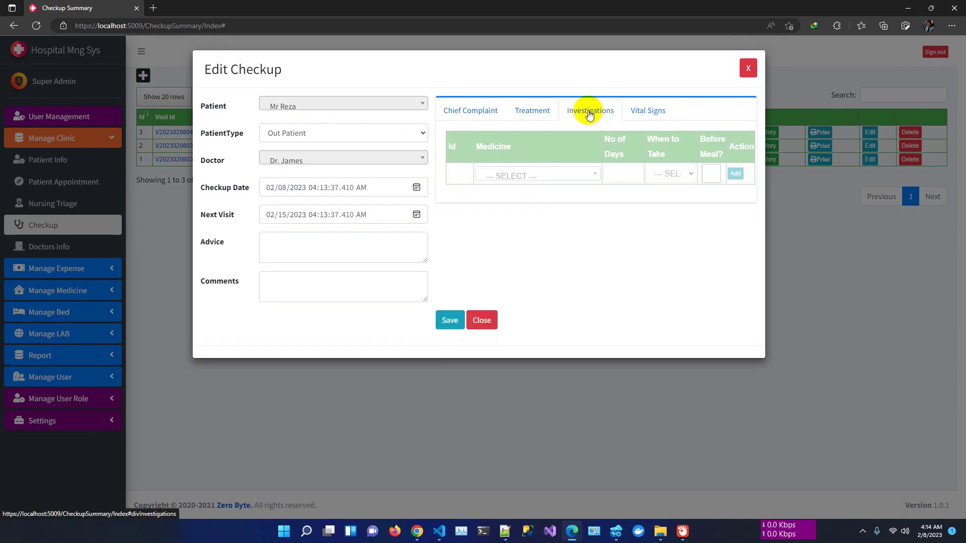
click(651, 111)
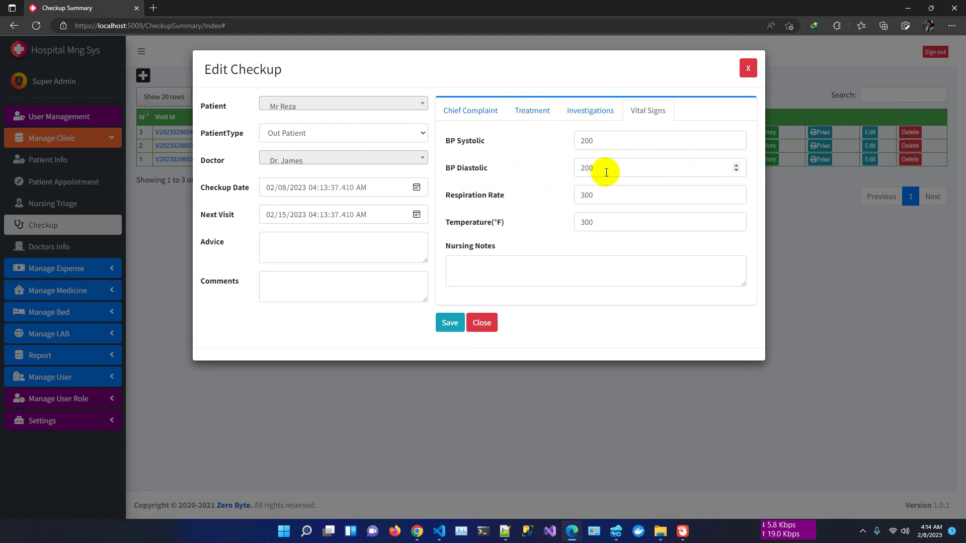
click(470, 111)
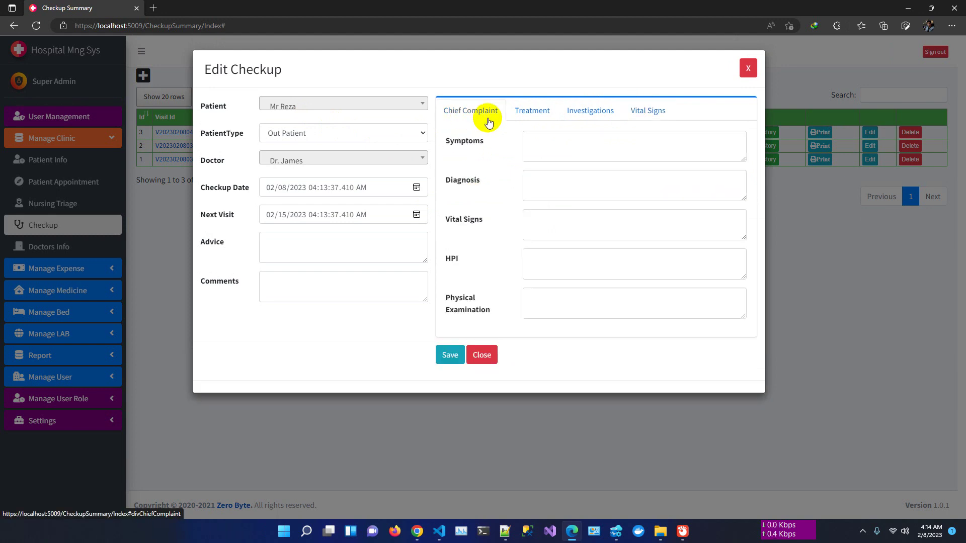
click(568, 151)
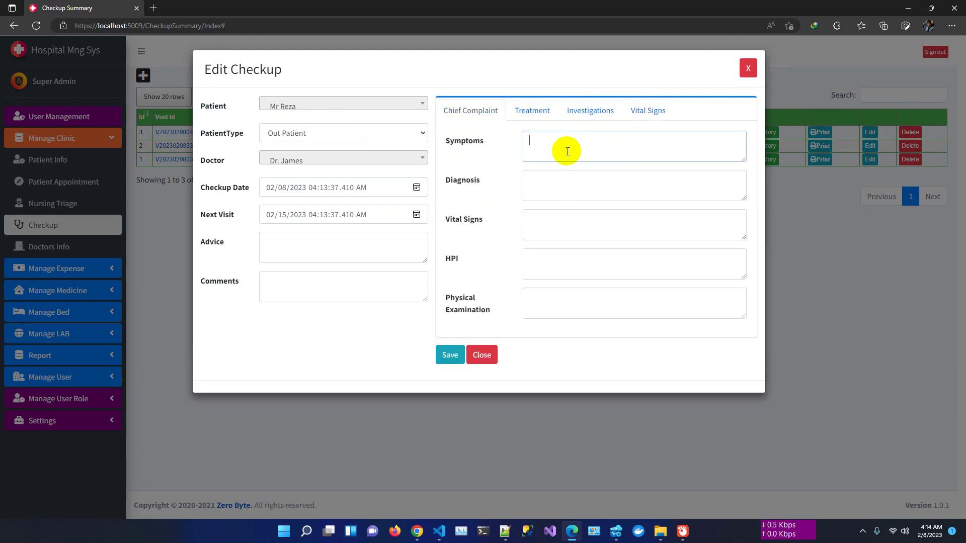
- Prescribe Paracetamol 500 mg for 3 days, taken 1-1-1
click(531, 111)
click(544, 175)
click(538, 240)
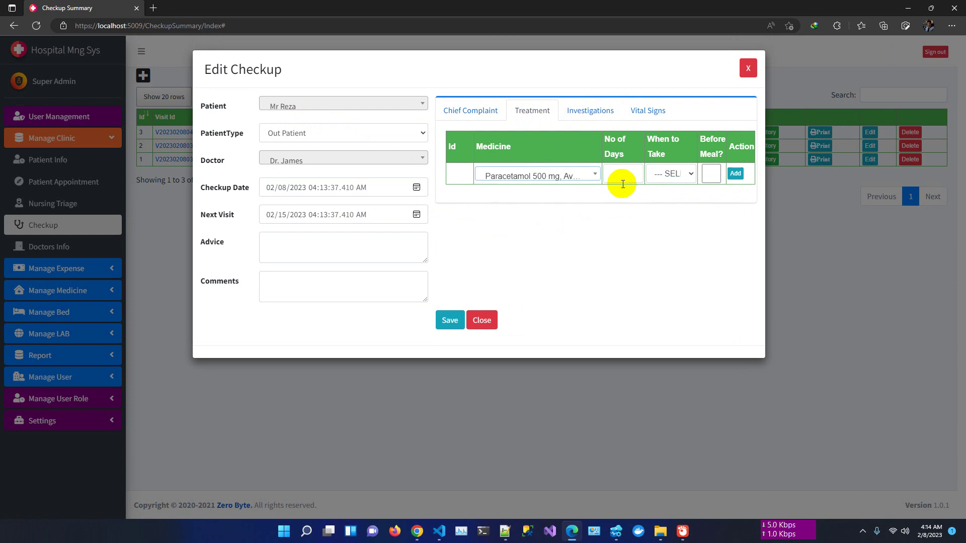
click(624, 175)
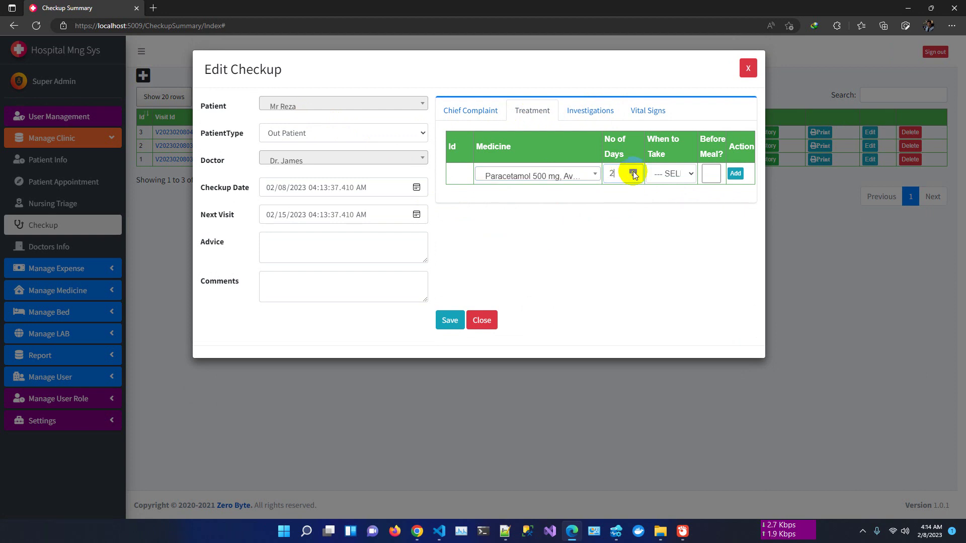
click(634, 172)
click(672, 174)
click(663, 198)
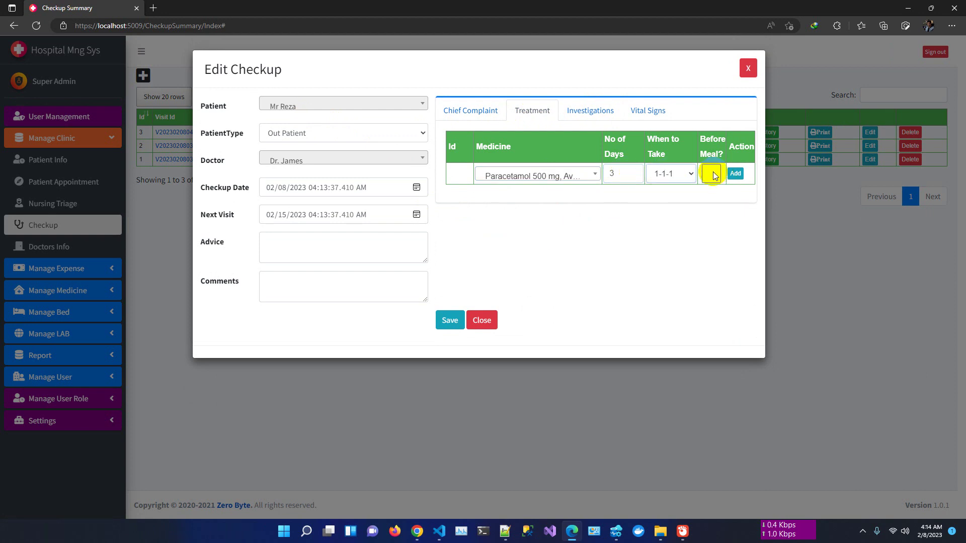
click(735, 173)
- Add Paracetamol 600 mg for 5 days, taken 1-0-1
click(523, 191)
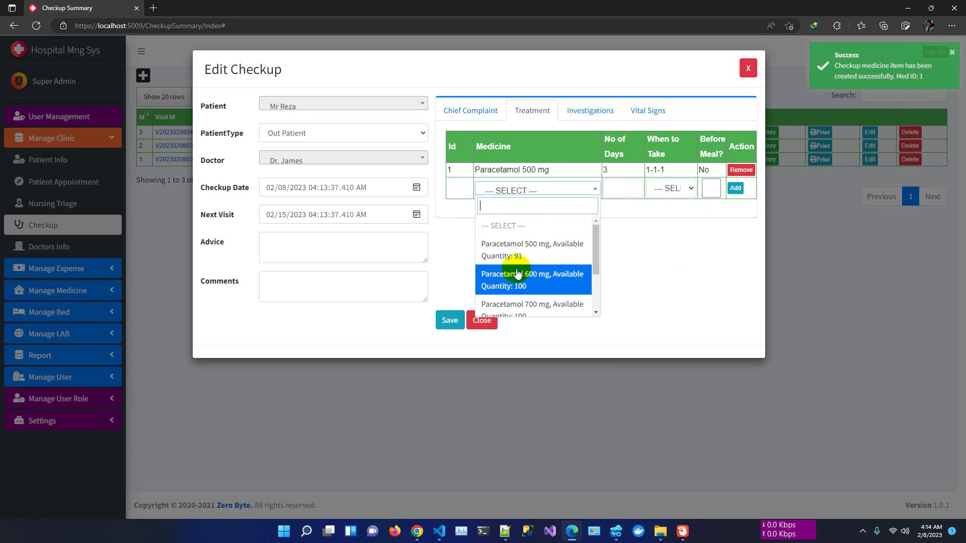
click(519, 273)
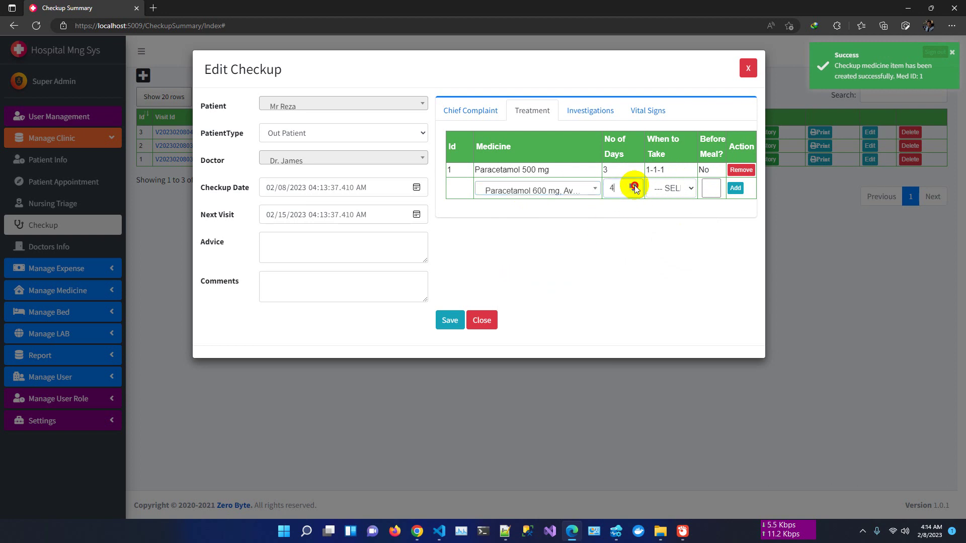
click(634, 186)
click(671, 188)
click(663, 225)
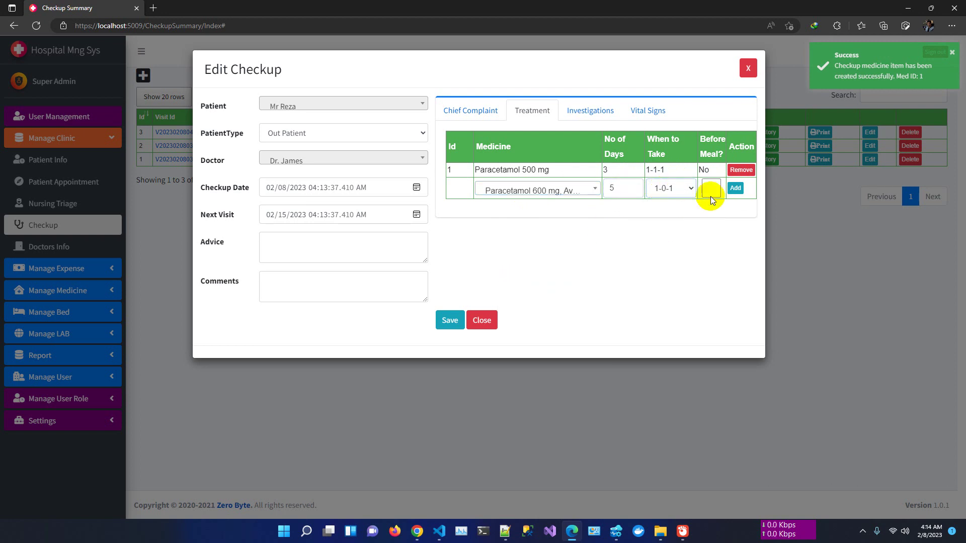
click(735, 188)
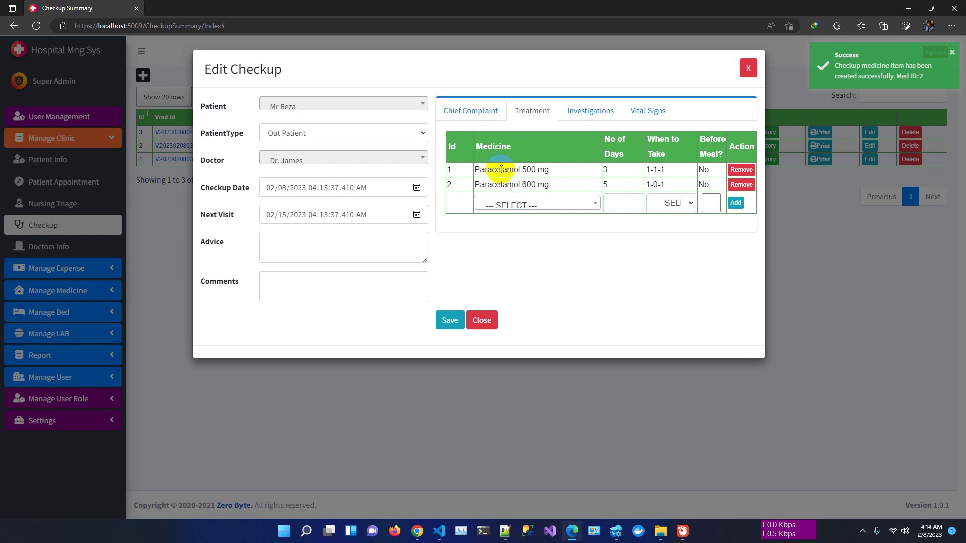
- Enter Test Data as the symptoms and copy it into the diagnosis and vital signs
click(459, 110)
click(546, 151)
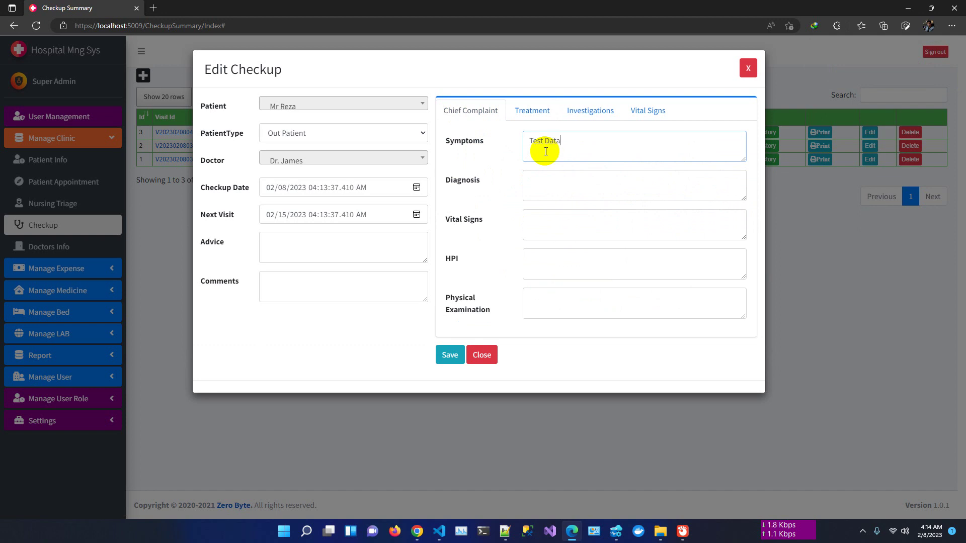
text(Test Data)
drag(583, 145, 426, 141)
key(ctrl+c)
click(537, 186)
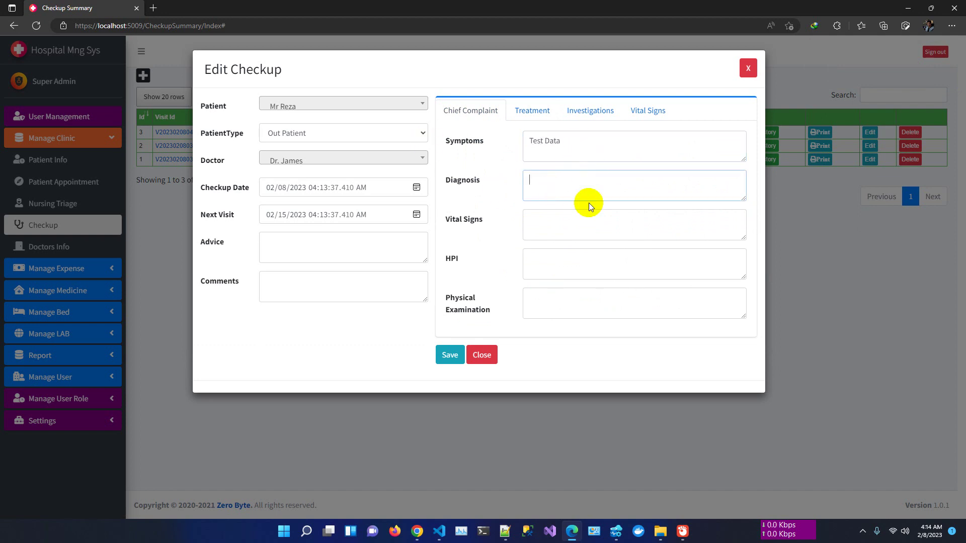
key(ctrl+v)
click(566, 226)
key(ctrl+v)
- Paste Test Data into HPI, physical examination and advice, then save the checkup
click(572, 261)
key(ctrl+v)
click(565, 297)
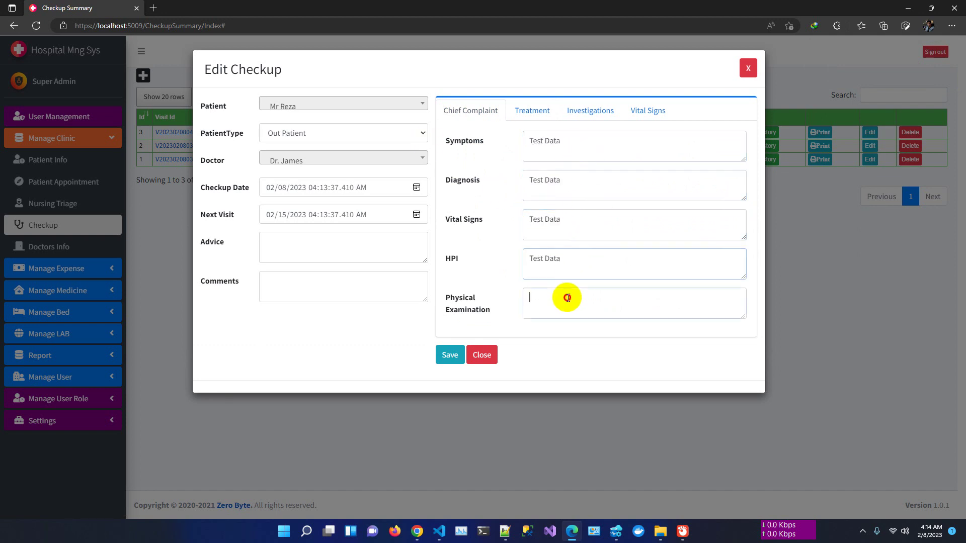
key(ctrl+v)
click(304, 242)
key(ctrl+v)
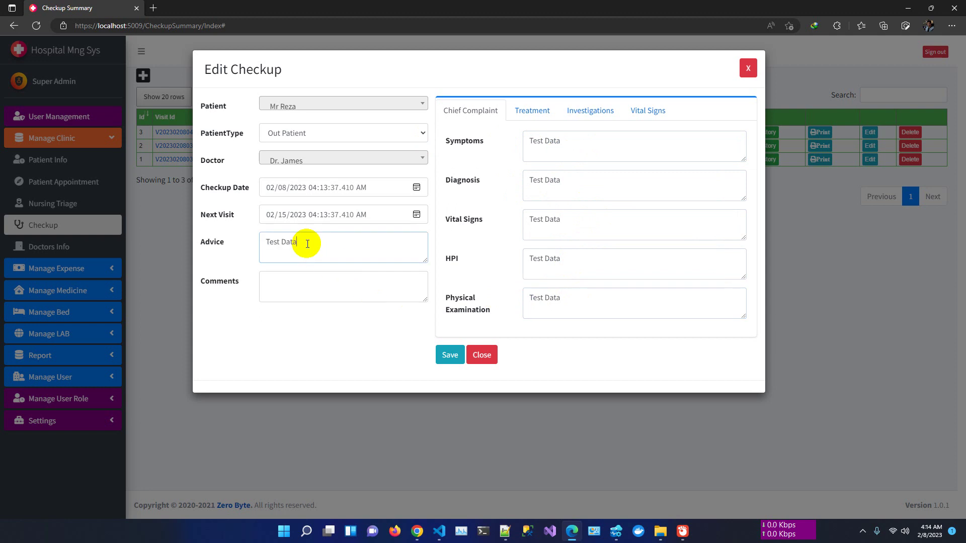
click(452, 357)
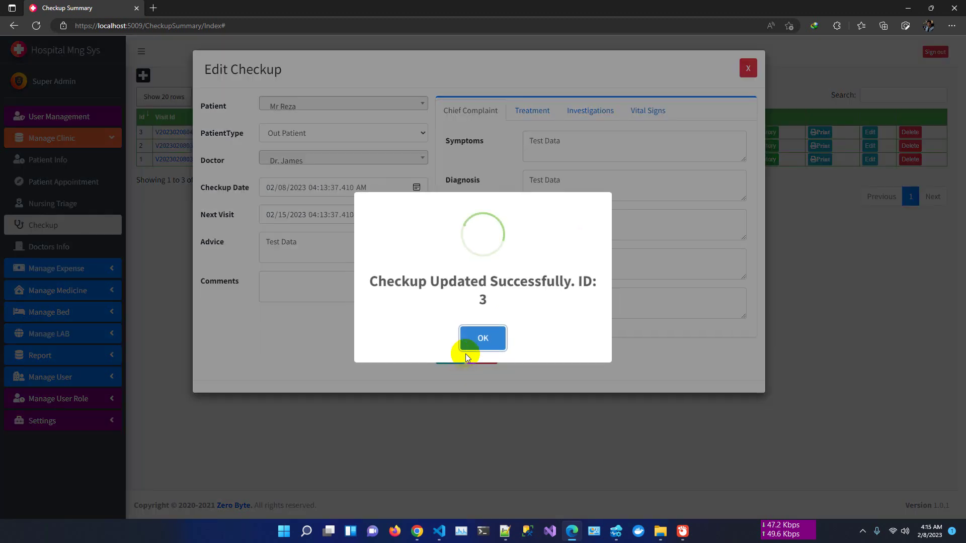
click(485, 335)
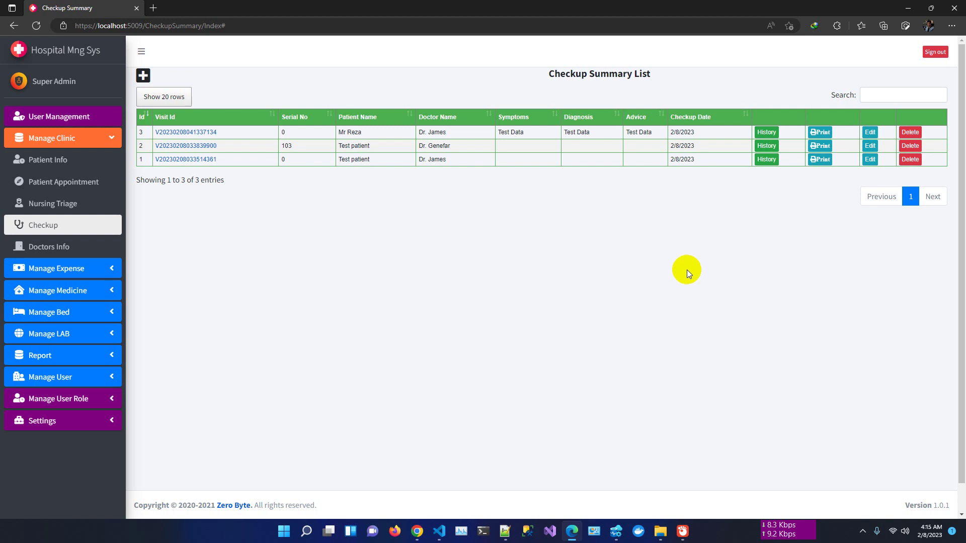
click(761, 158)
click(767, 134)
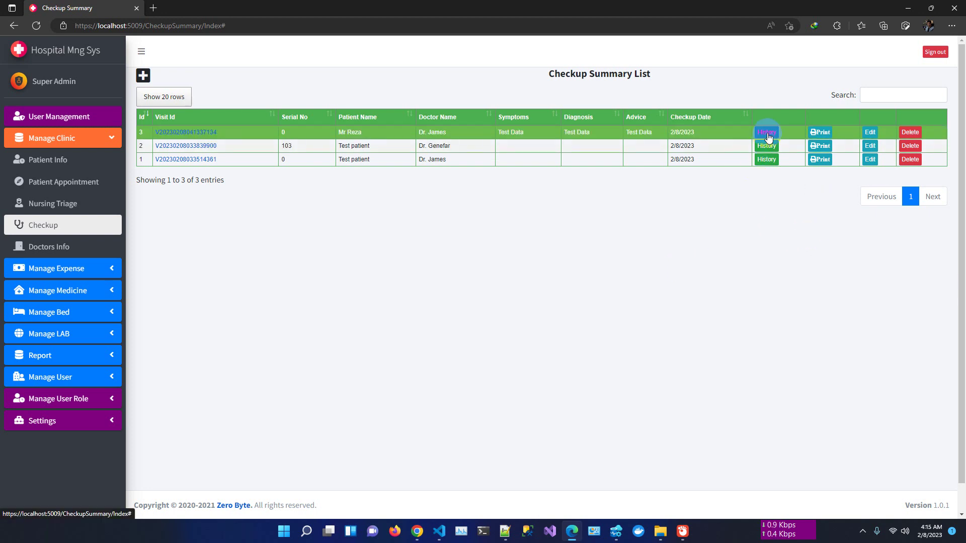
scroll(427, 269, down, 2)
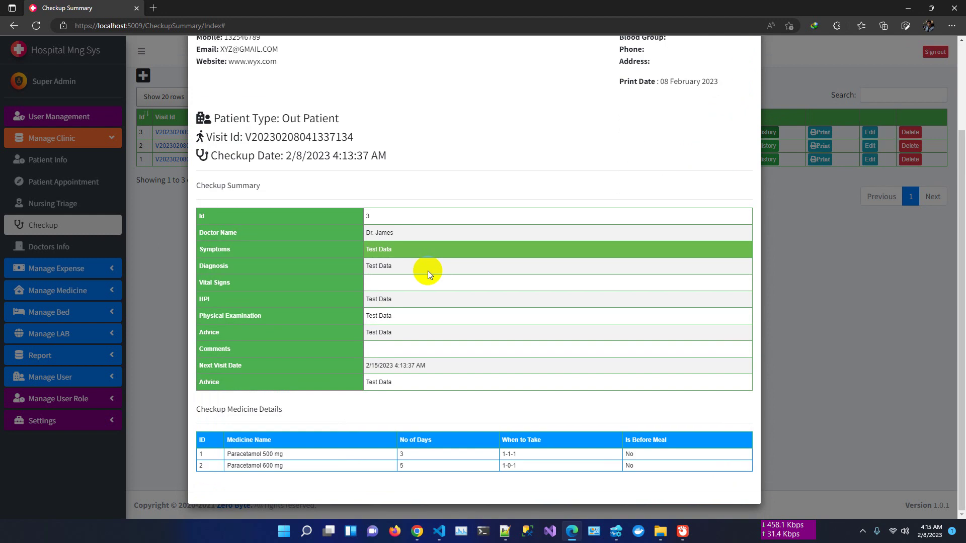
scroll(388, 376, up, 2)
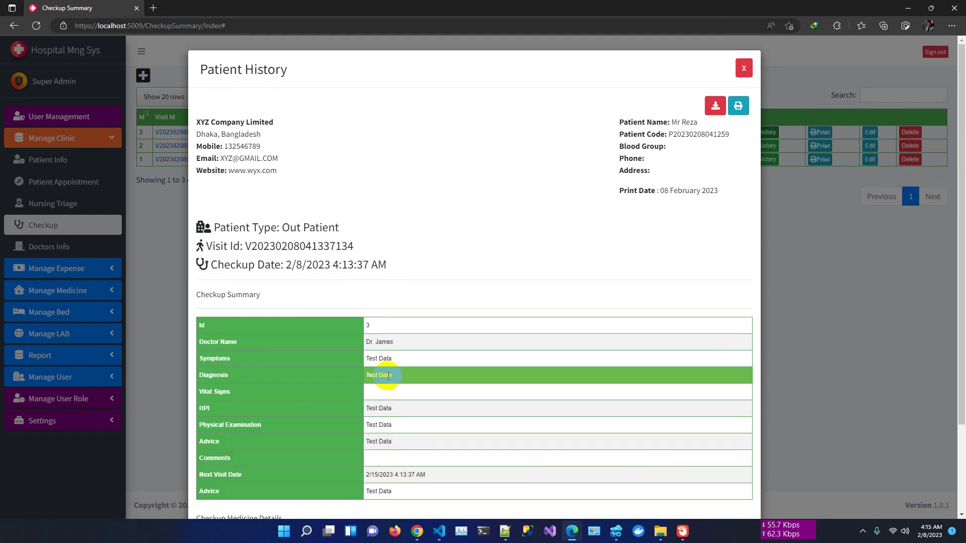
scroll(390, 375, down, 2)
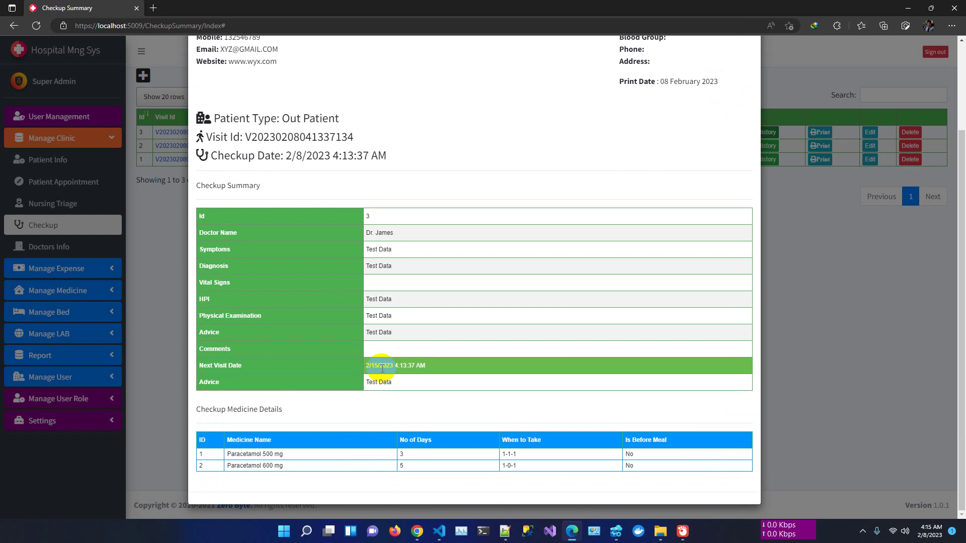
scroll(388, 377, up, 2)
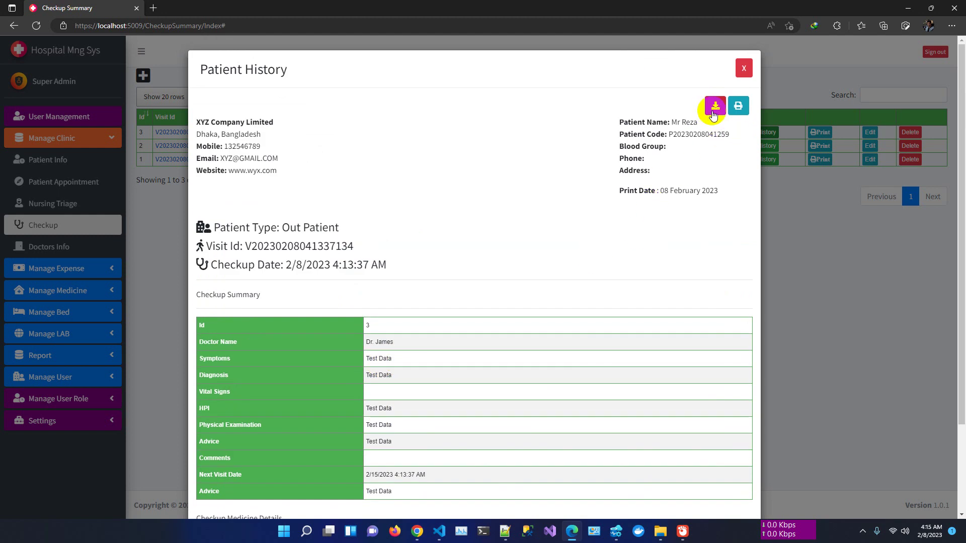
click(746, 80)
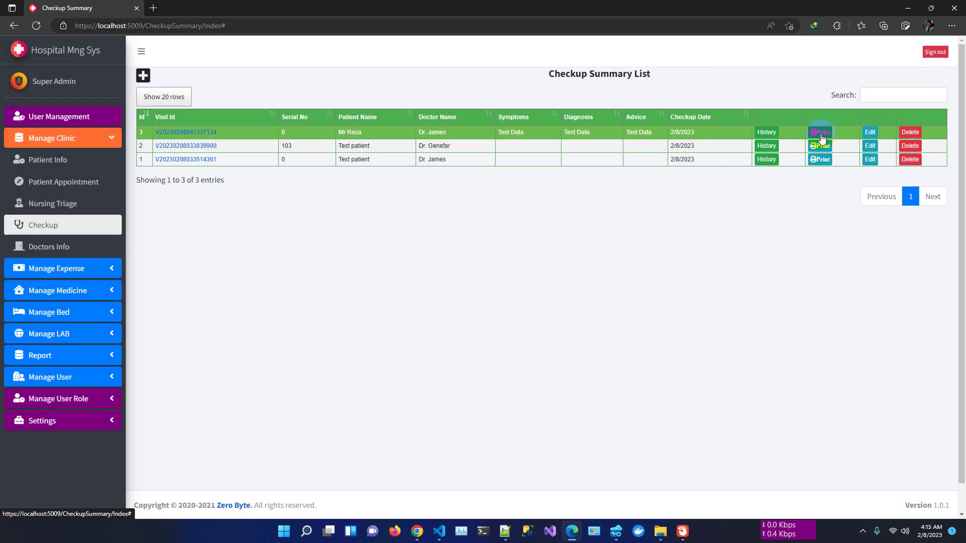
- Open checkup 3's printable prescription and scroll through it
click(821, 133)
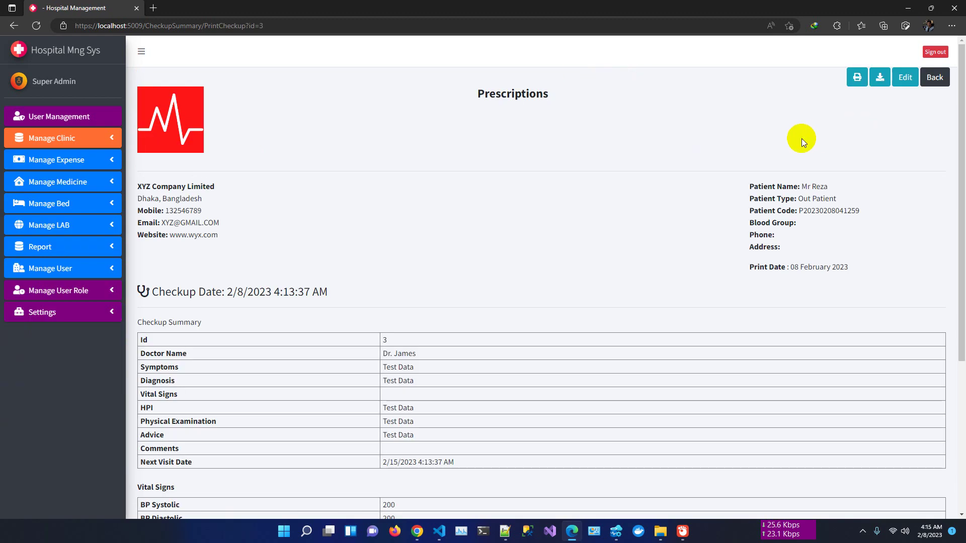
scroll(652, 313, down, 3)
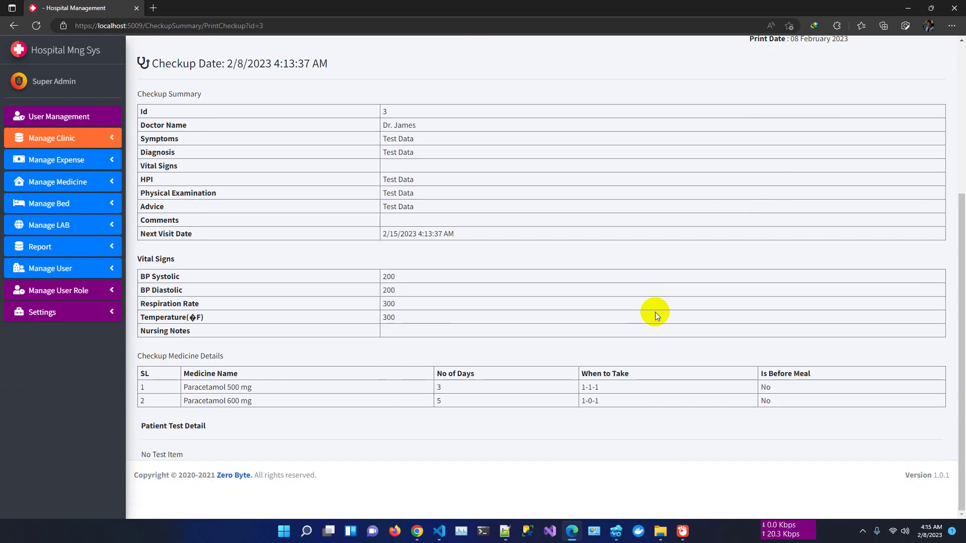
scroll(655, 312, up, 5)
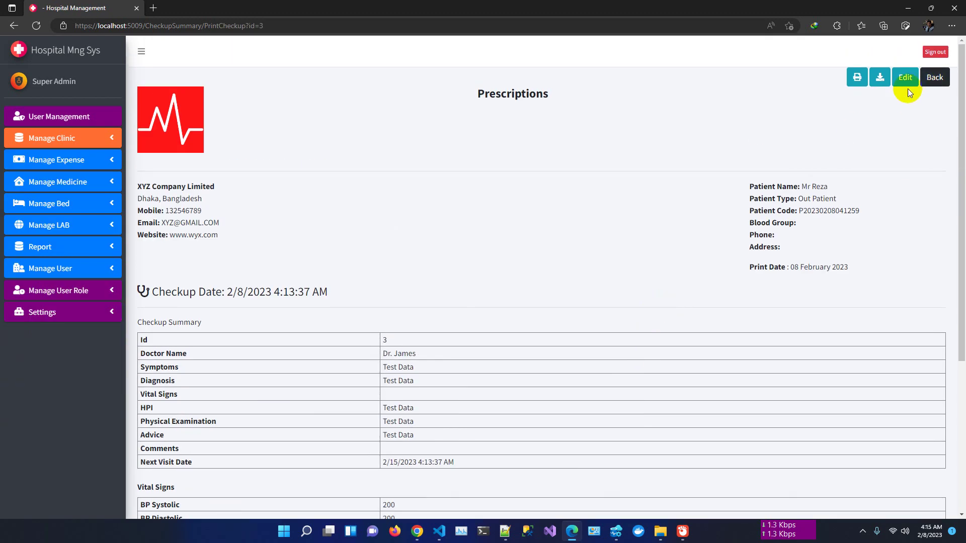
- Preview the prescription printout, cancel without printing, and open the User List
click(857, 77)
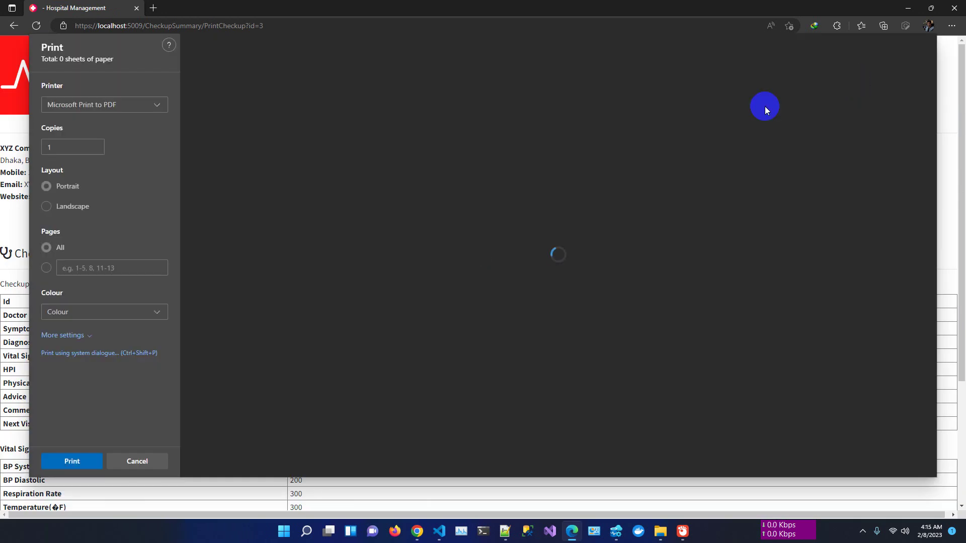
scroll(588, 306, down, 3)
scroll(587, 307, up, 3)
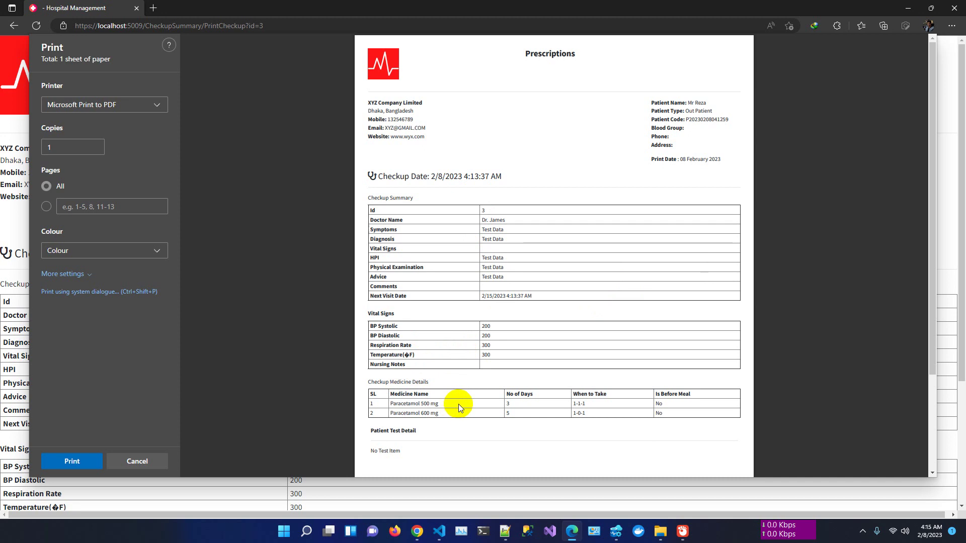
scroll(458, 404, down, 3)
scroll(460, 404, up, 3)
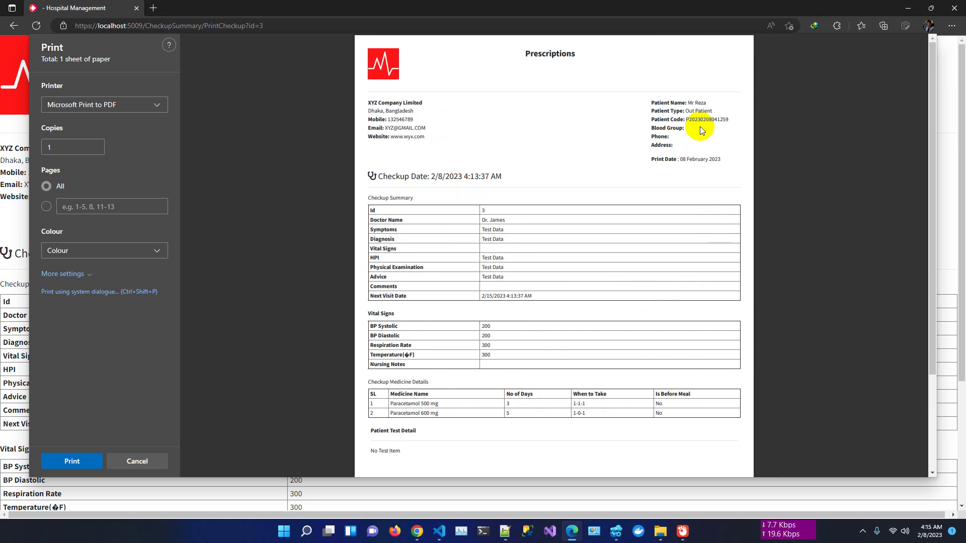
click(136, 460)
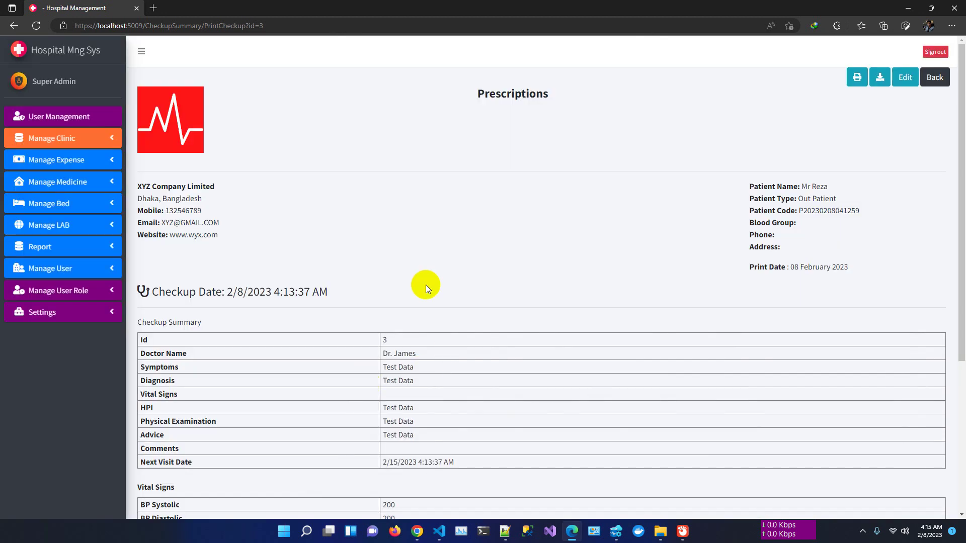
click(109, 117)
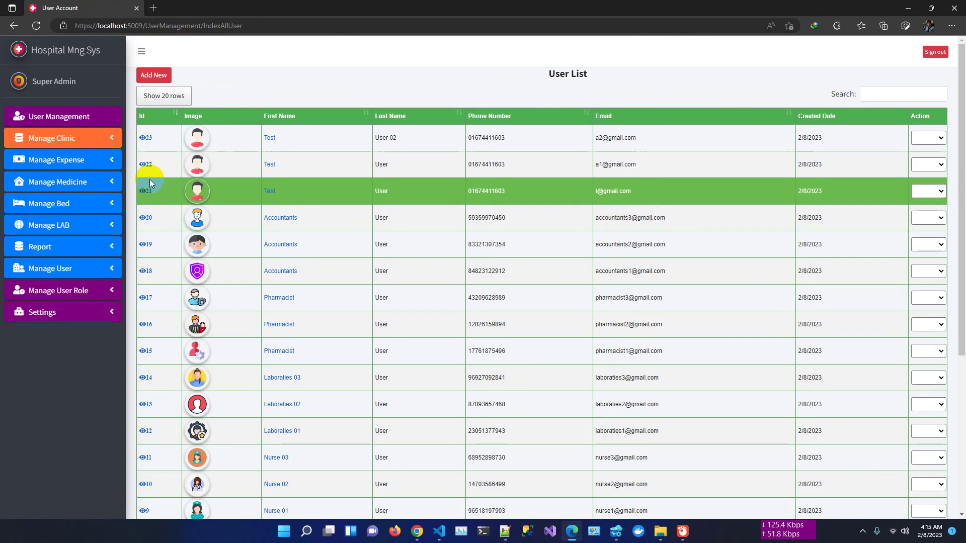
- Browse the Doctors, Nurse, Laboratory, Pharmacist and Accountants user lists in turn
click(74, 145)
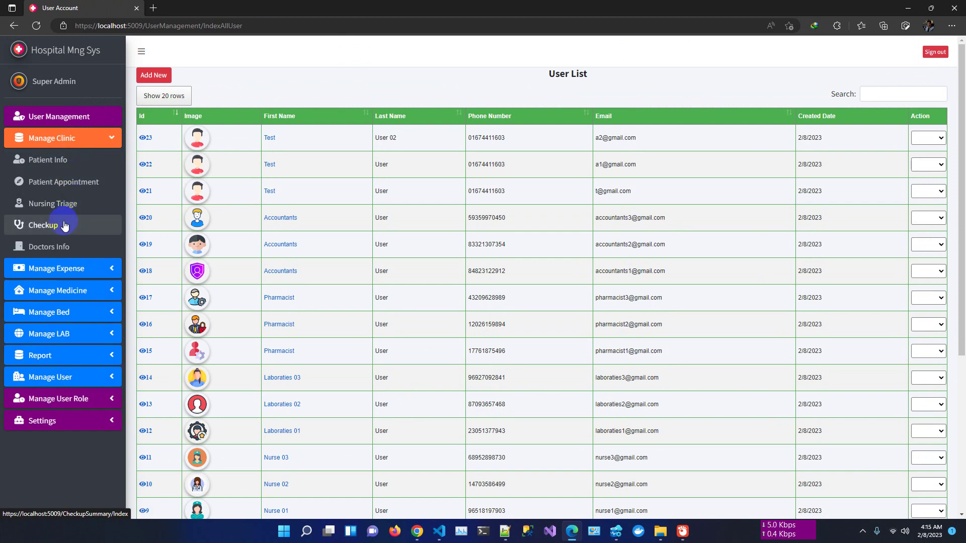
click(61, 252)
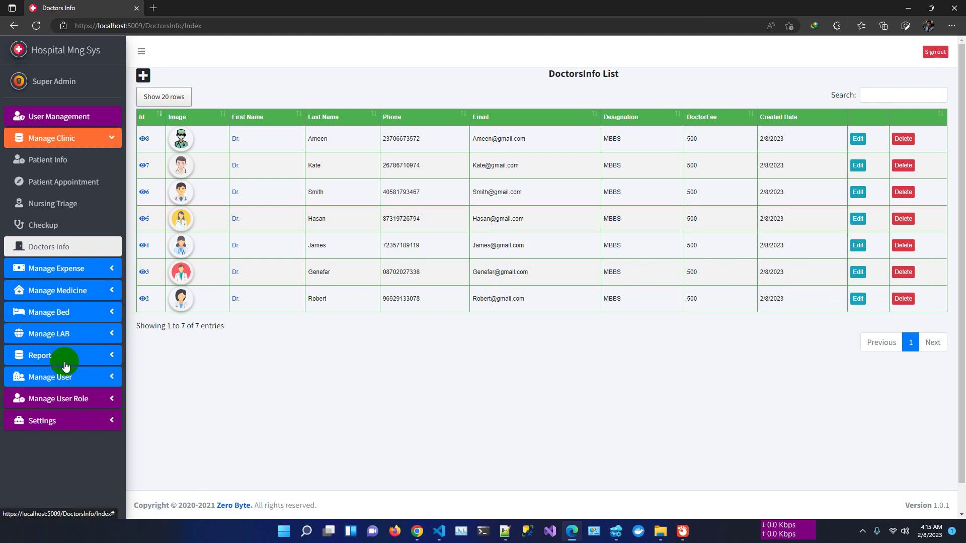
click(74, 384)
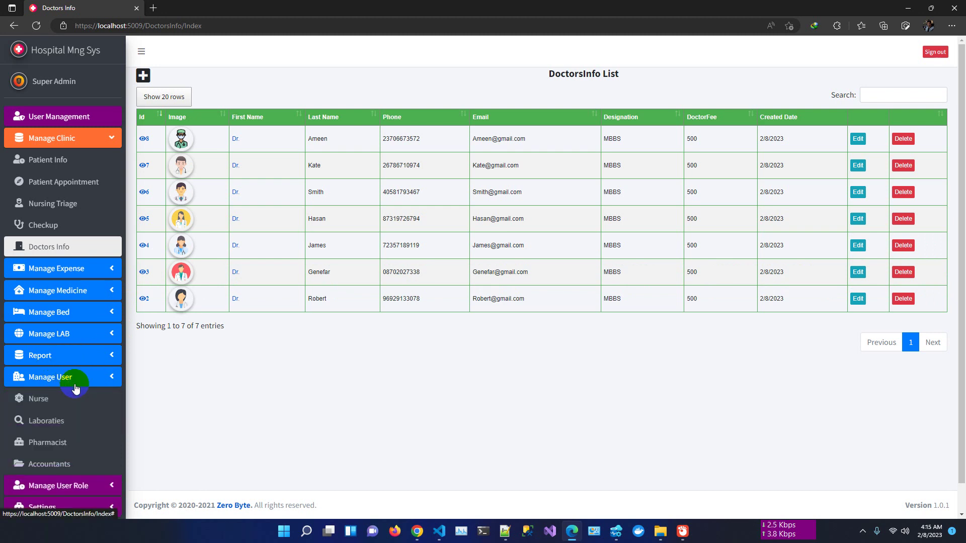
click(49, 403)
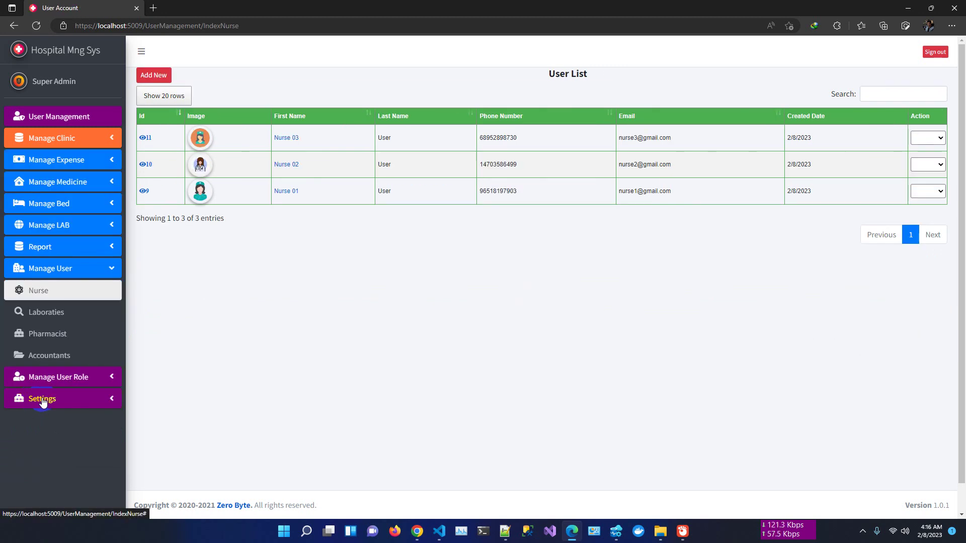
click(52, 316)
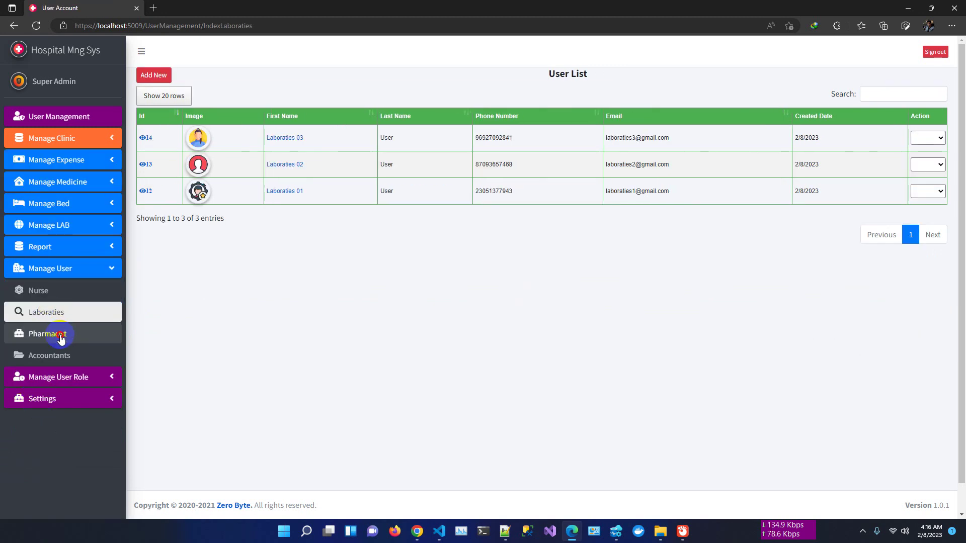
click(60, 335)
click(56, 358)
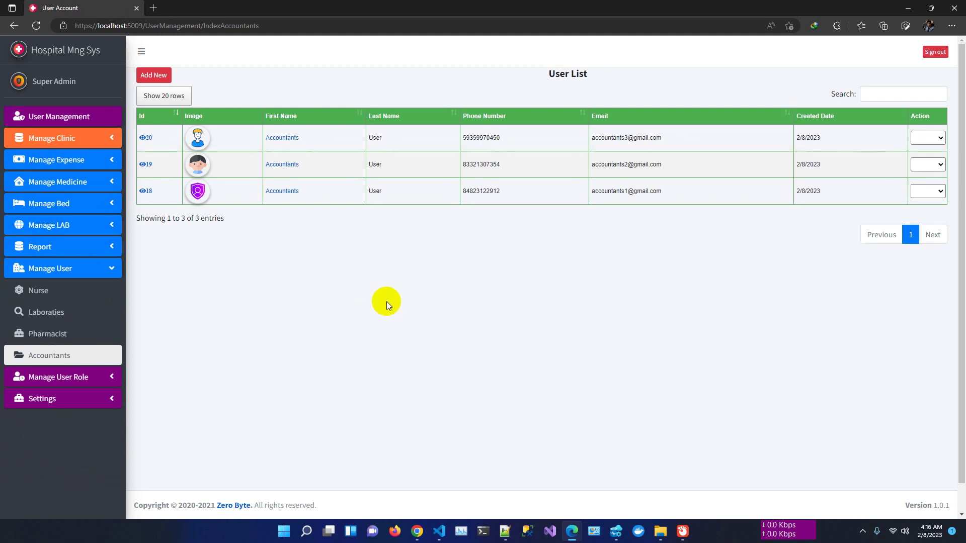
click(66, 164)
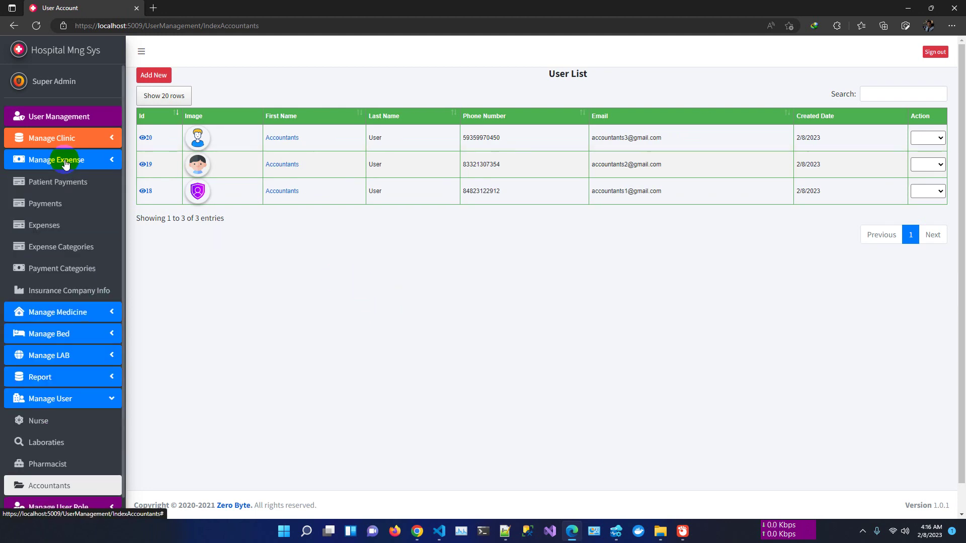
- Mark payment 3 as Full Paid with a 628 cash line and save it
click(58, 204)
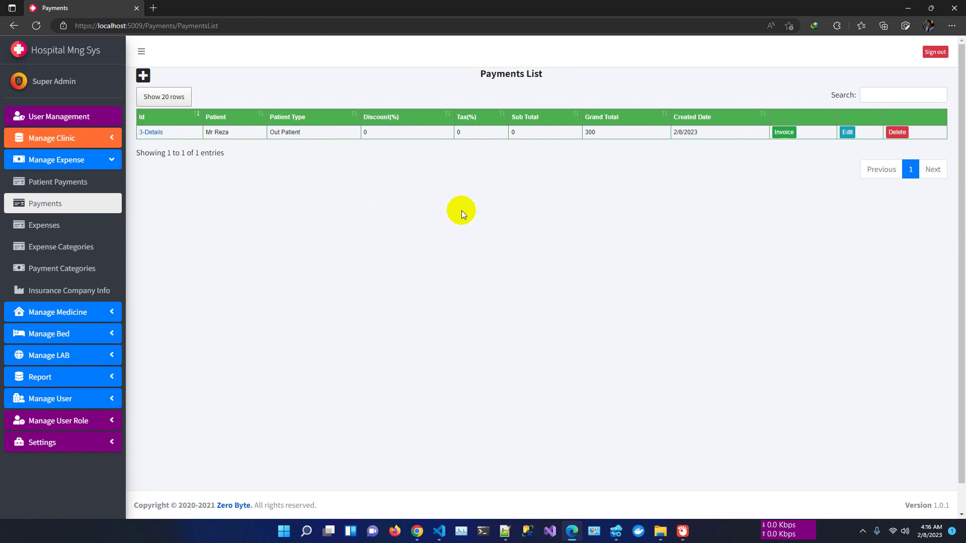
click(847, 133)
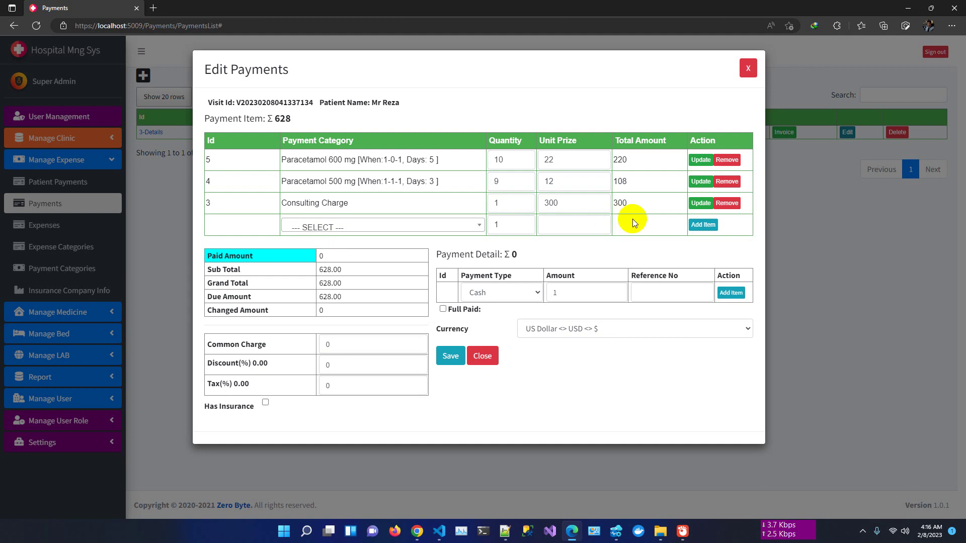
click(443, 309)
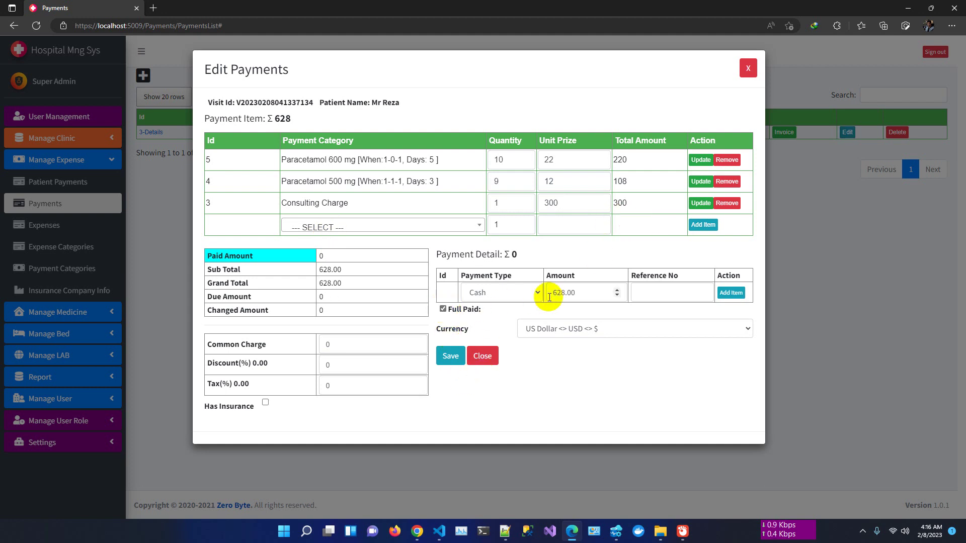
click(731, 293)
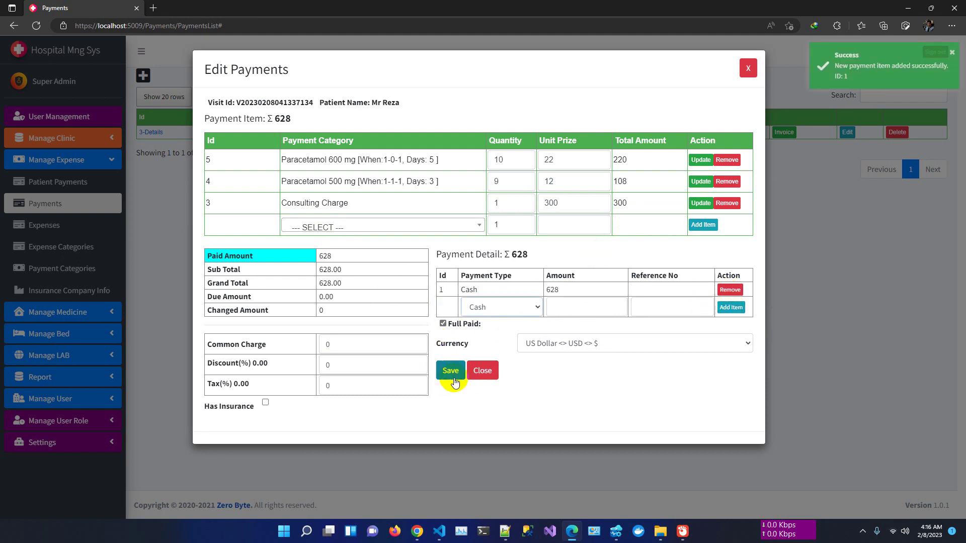
click(452, 373)
click(477, 339)
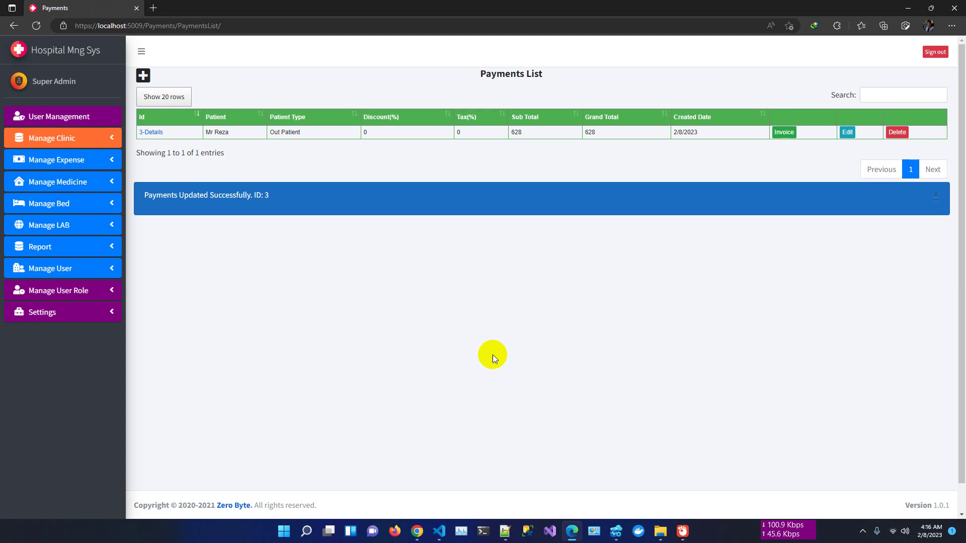
- Open the payment's invoice showing 628 paid and 0 due, and cancel its print dialog
click(781, 134)
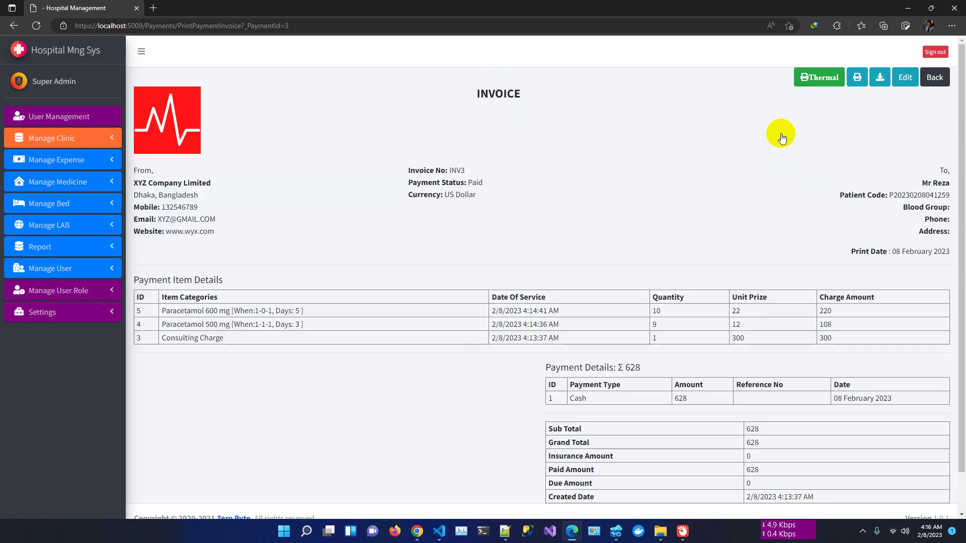
scroll(699, 303, down, 1)
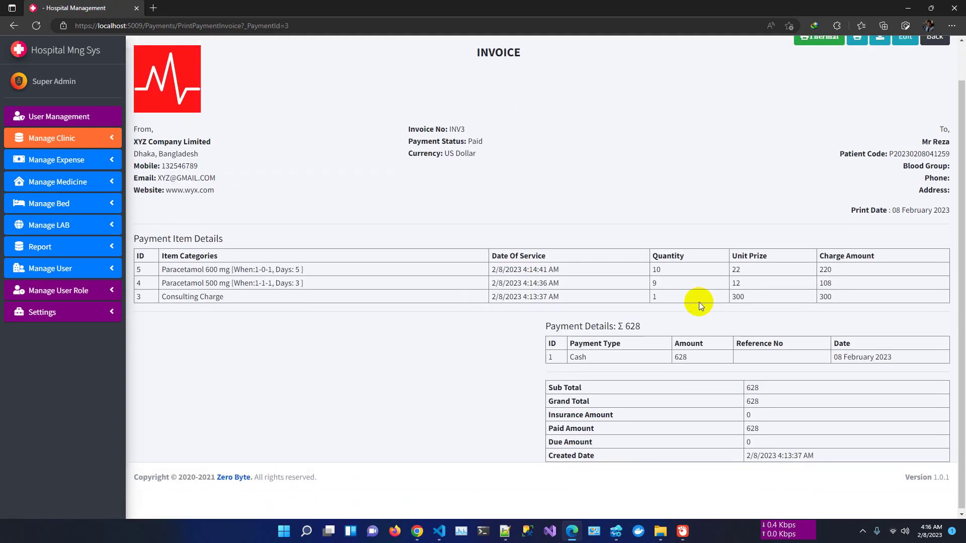
scroll(697, 302, up, 1)
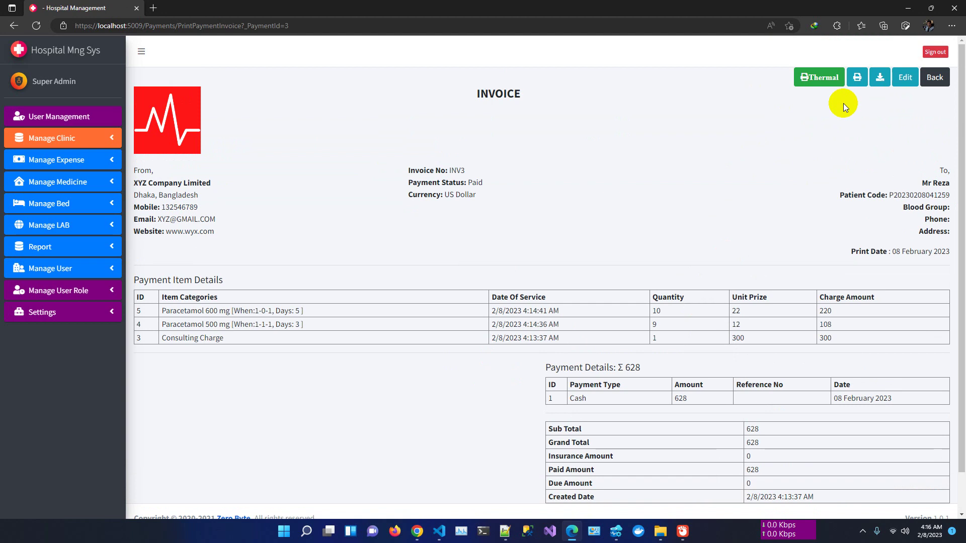
click(858, 78)
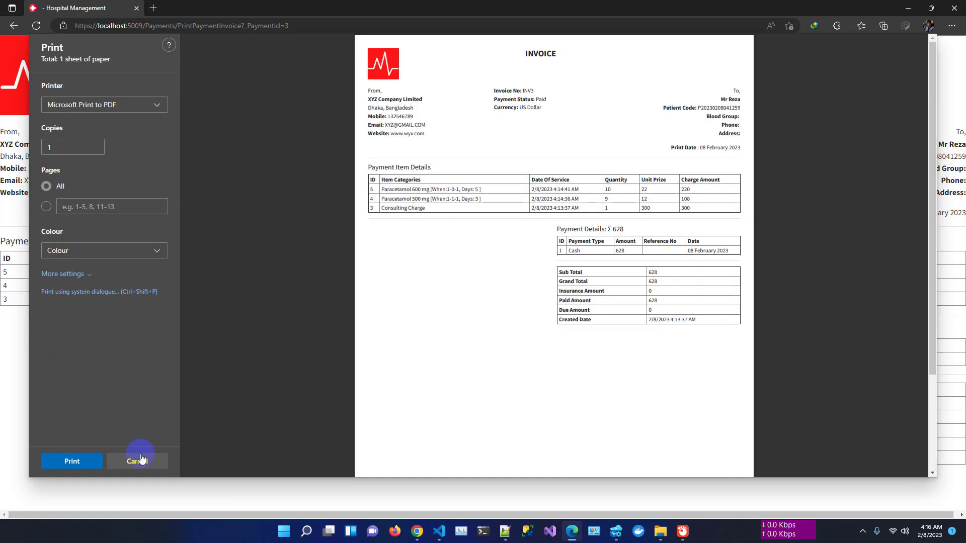
click(136, 461)
- Expand Manage Medicine and Manage LAB, then open the Service Payments Report (All Total 1228)
click(68, 211)
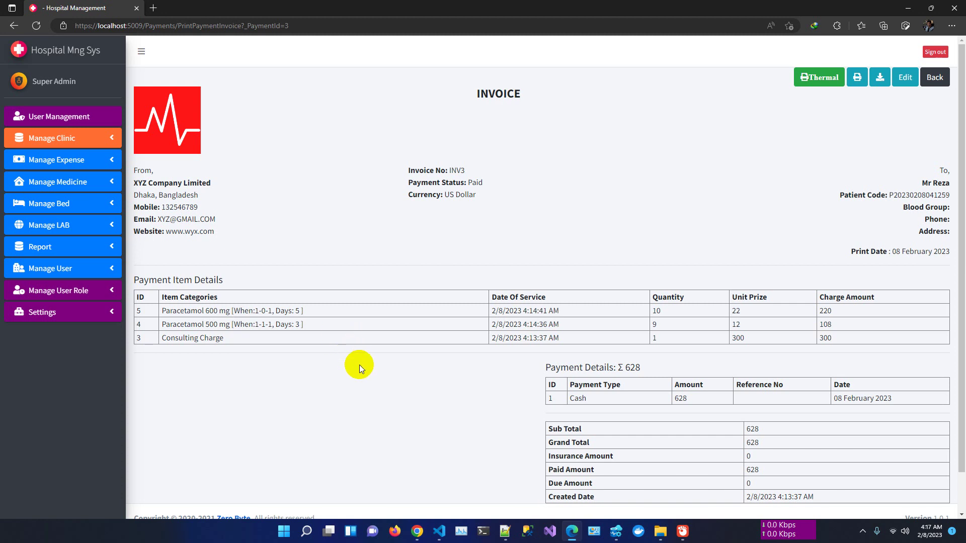
click(104, 320)
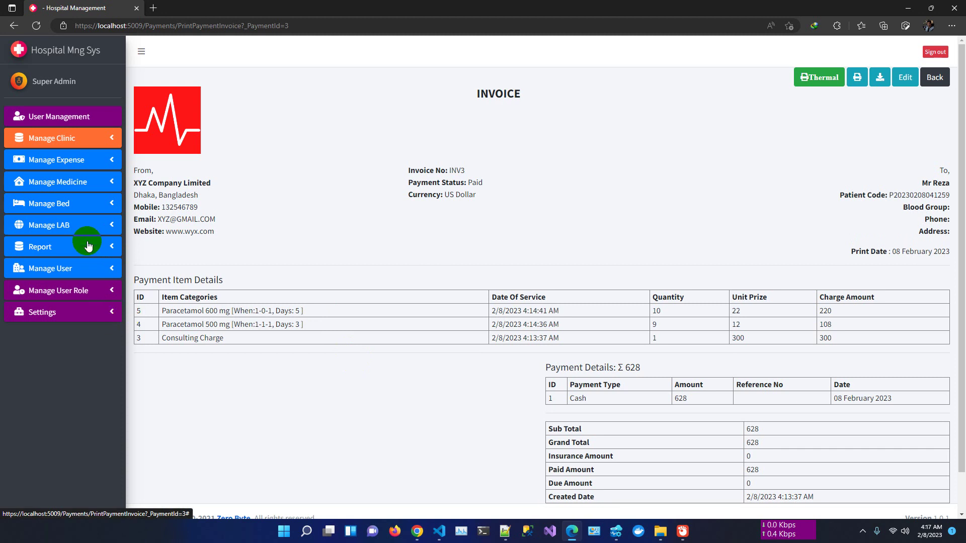
click(92, 192)
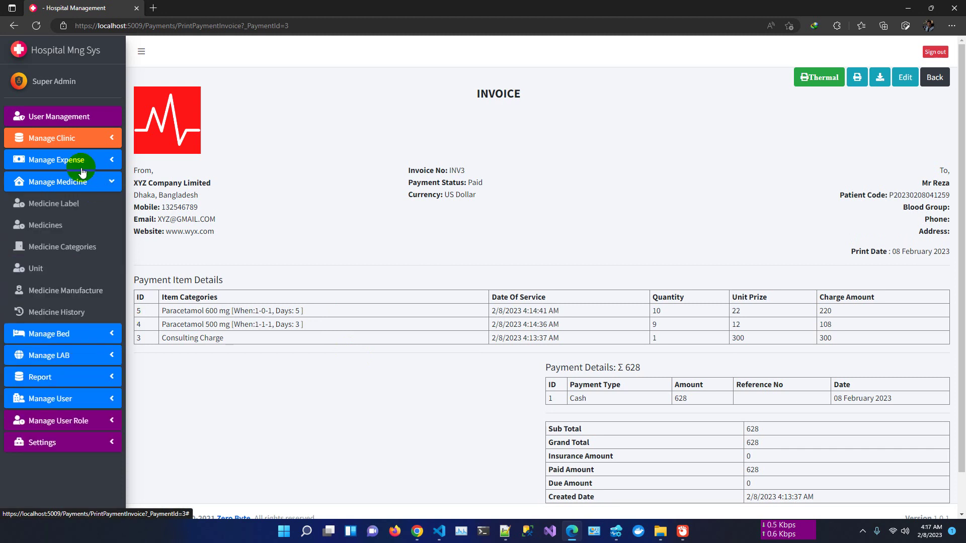
click(76, 145)
click(81, 358)
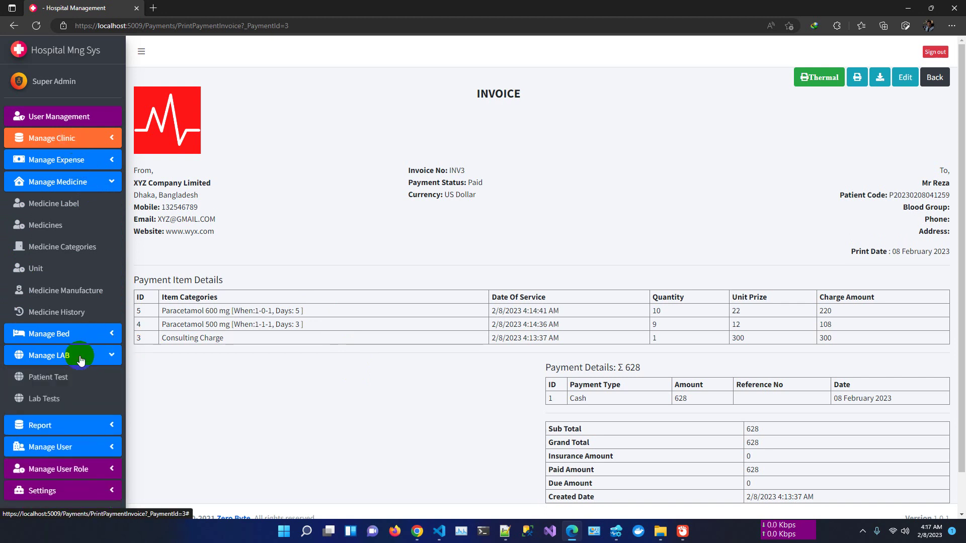
click(59, 381)
click(83, 402)
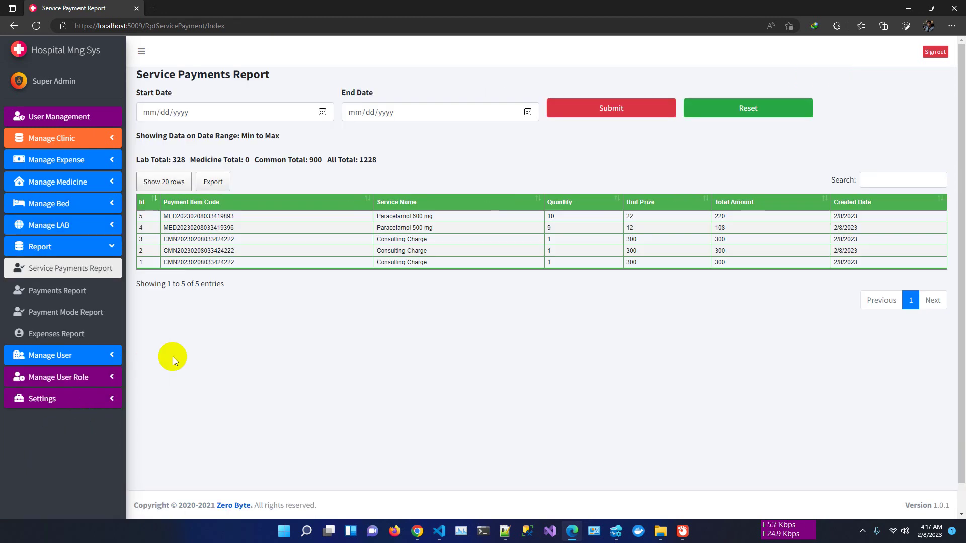
- Check the Payments, Payment Mode and Expenses reports, then return to the dashboard via the logo
click(61, 297)
click(67, 315)
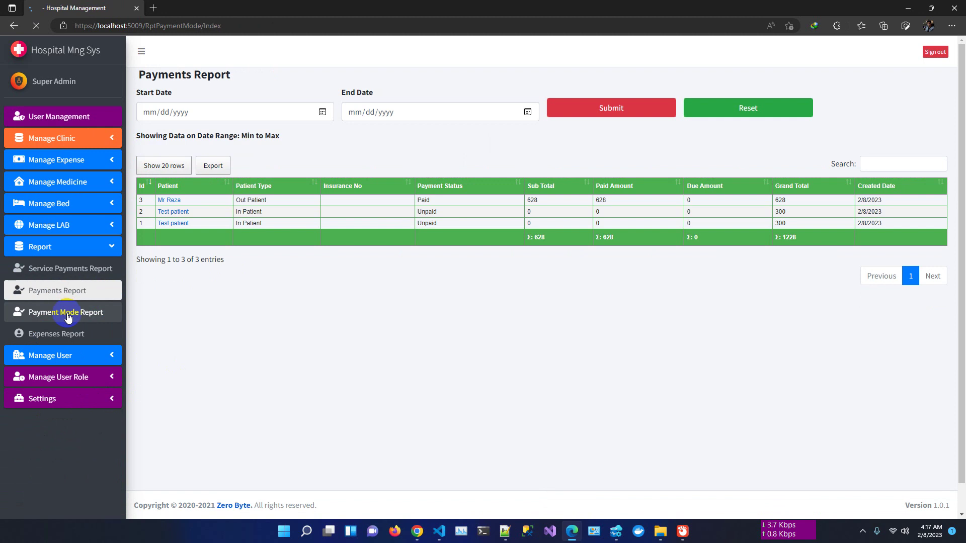
click(64, 336)
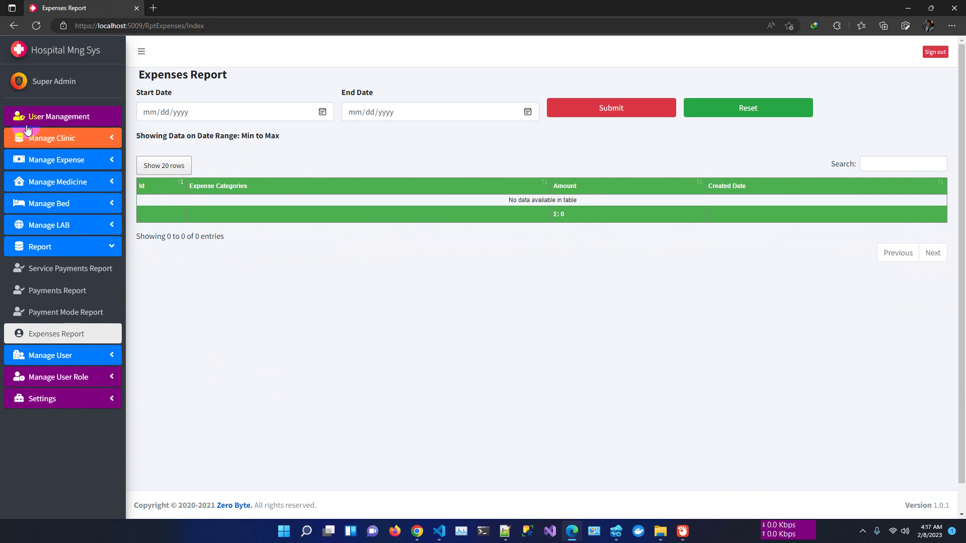
click(43, 50)
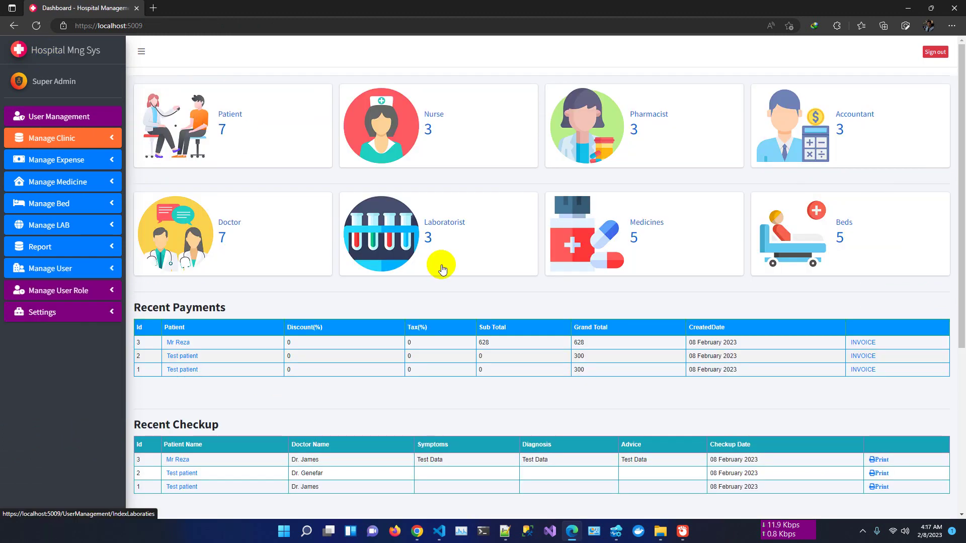